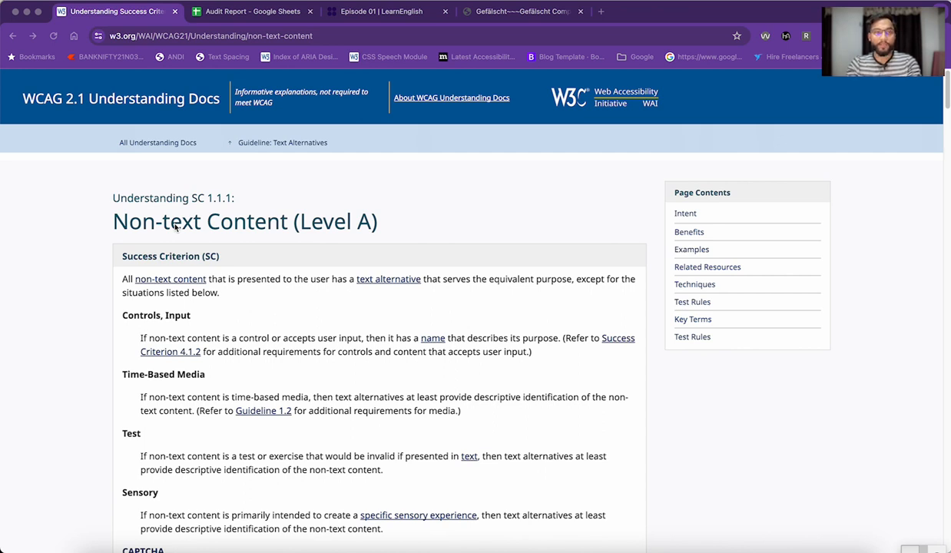
Read the WCAG 2.1 success criterion 1.1.1 Non-text Content and its listed exceptions.
{"action": "scroll", "coordinate": [219, 232], "scroll_direction": "down", "scroll_amount": 1}
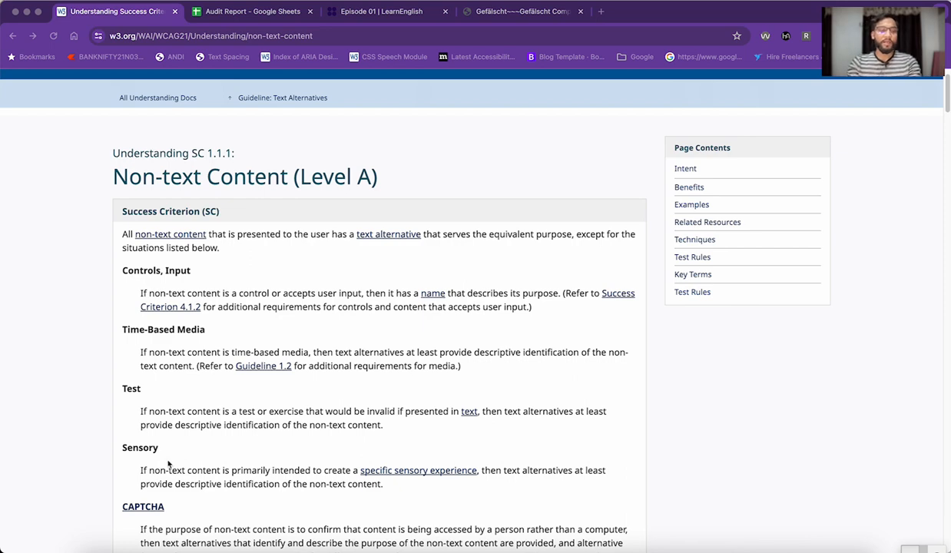
{"action": "scroll", "coordinate": [167, 457], "scroll_direction": "down", "scroll_amount": 2}
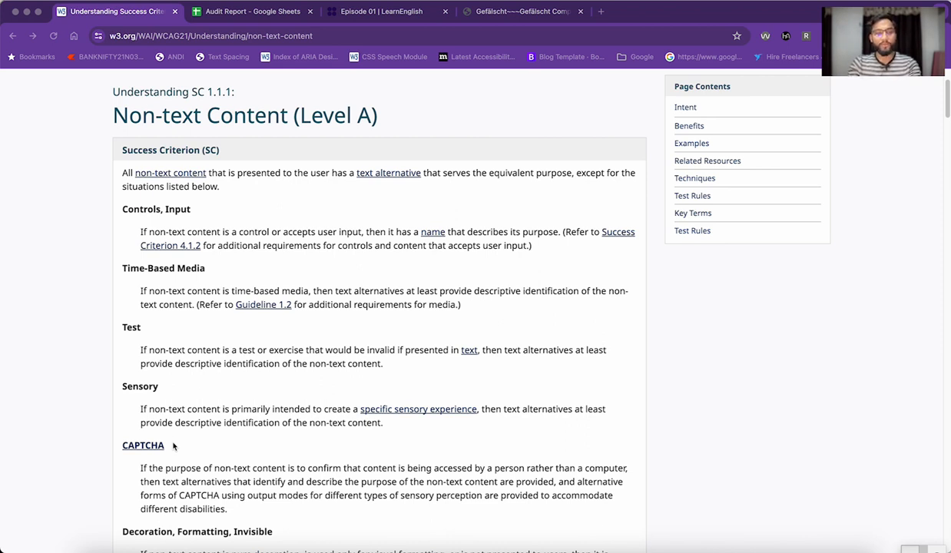
{"action": "scroll", "coordinate": [174, 445], "scroll_direction": "down", "scroll_amount": 3}
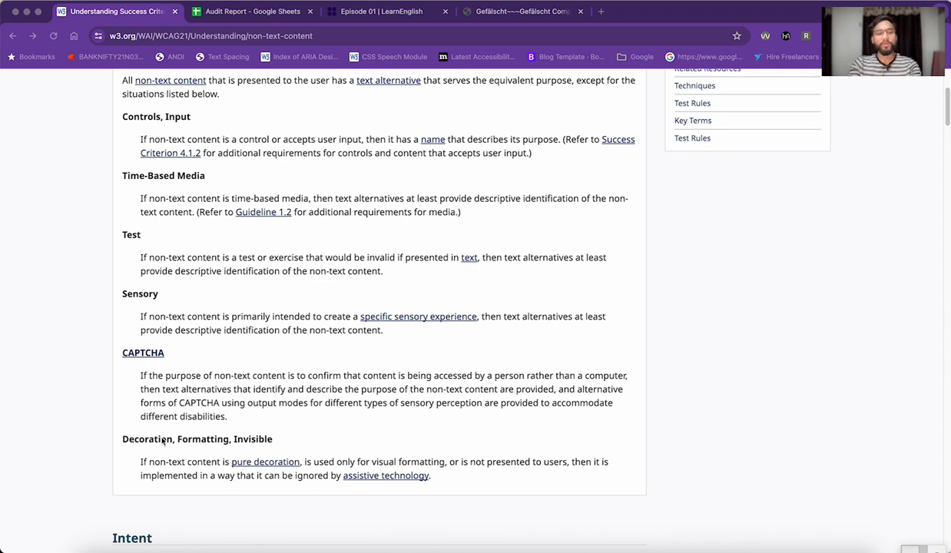
{"action": "scroll", "coordinate": [162, 440], "scroll_direction": "up", "scroll_amount": 5}
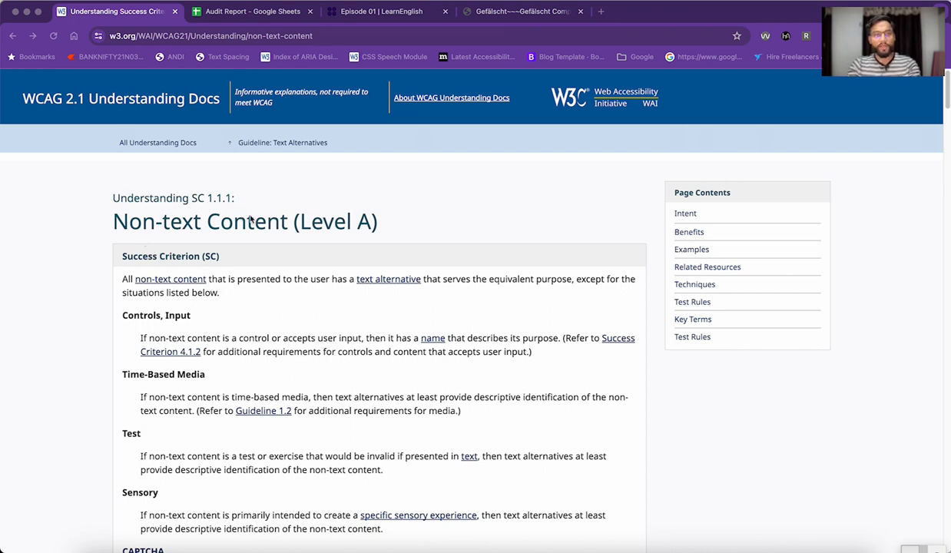
Start VoiceOver on the Gefälscht Laptops & Notebooks page and read through the header, search field and navigation links.
{"action": "left_click", "coordinate": [469, 13]}
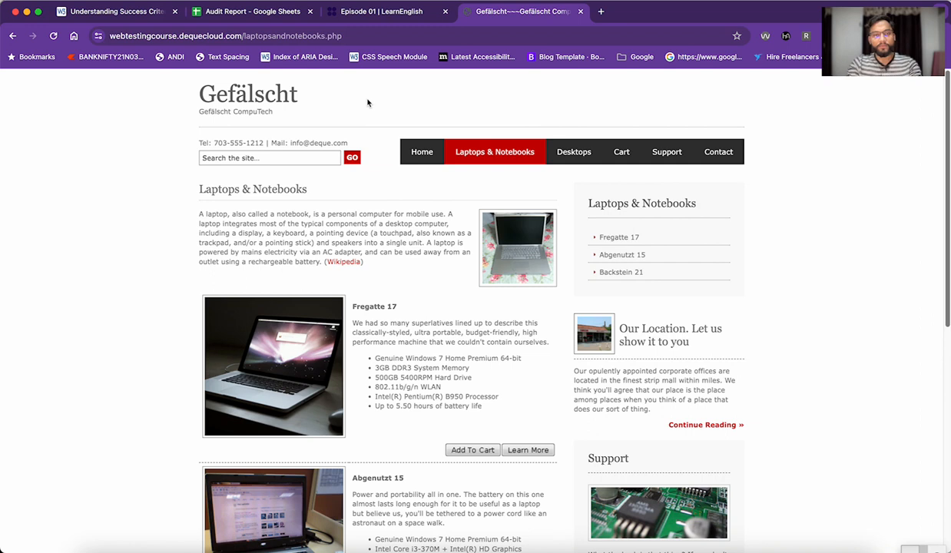
{"action": "key", "text": "super+F5"}
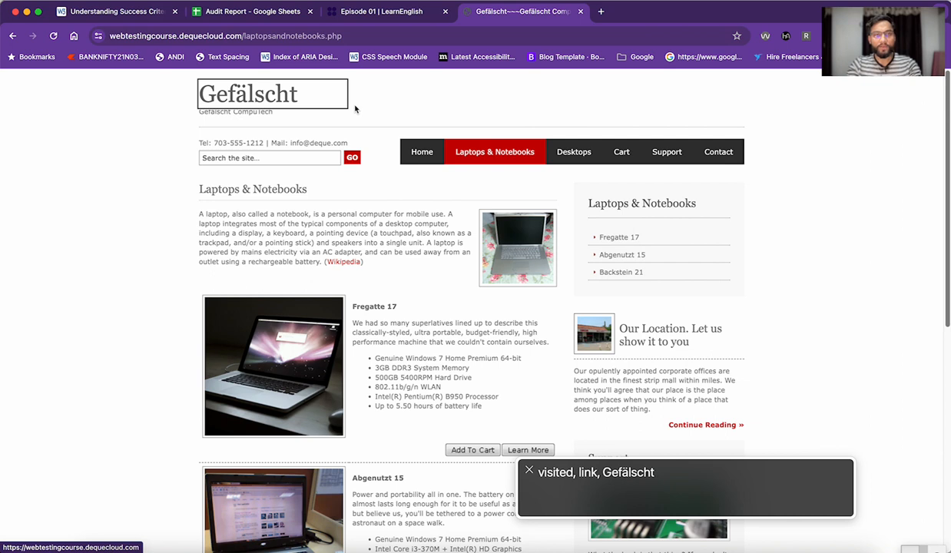
{"action": "key", "text": "ctrl+alt+Right"}
{"action": "key", "text": "ctrl+alt+Right"}
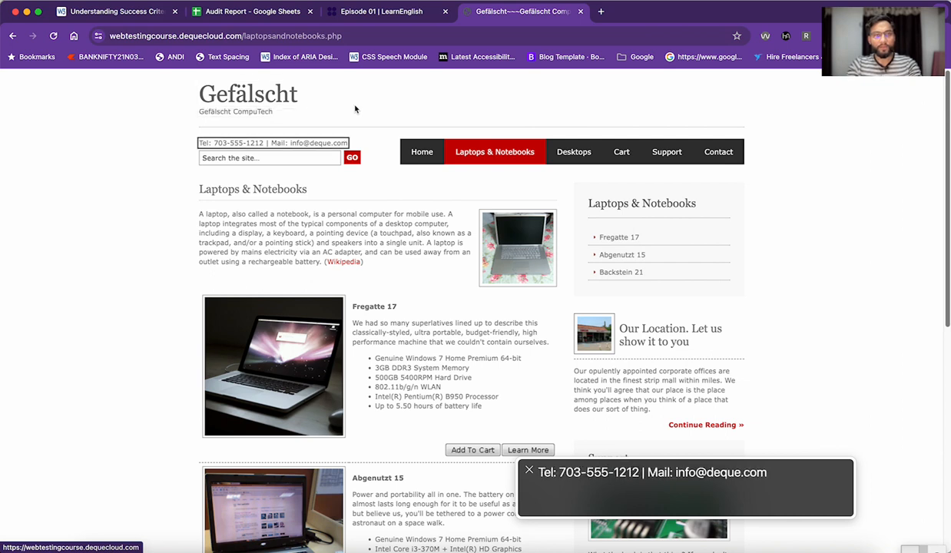
{"action": "key", "text": "ctrl+alt+Right"}
{"action": "key", "text": "ctrl+alt+Right"}
{"action": "key", "text": "ctrl+alt+Right"}
{"action": "key", "text": "ctrl+alt+Right"}
{"action": "key", "text": "ctrl+alt+Right"}
{"action": "key", "text": "ctrl+alt+Right"}
{"action": "key", "text": "ctrl+alt+Right"}
{"action": "key", "text": "ctrl+alt+Right"}
{"action": "key", "text": "ctrl+alt+Right"}
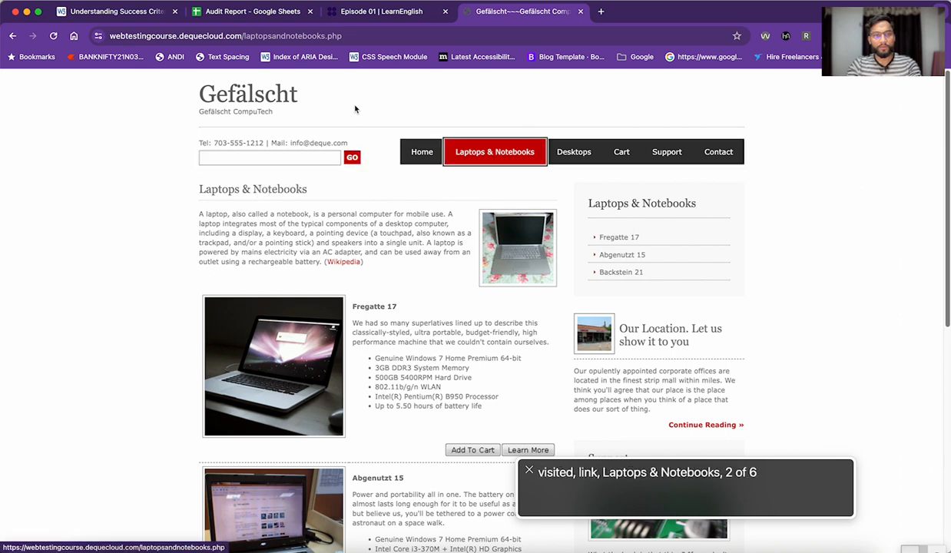
{"action": "key", "text": "ctrl+alt+Right"}
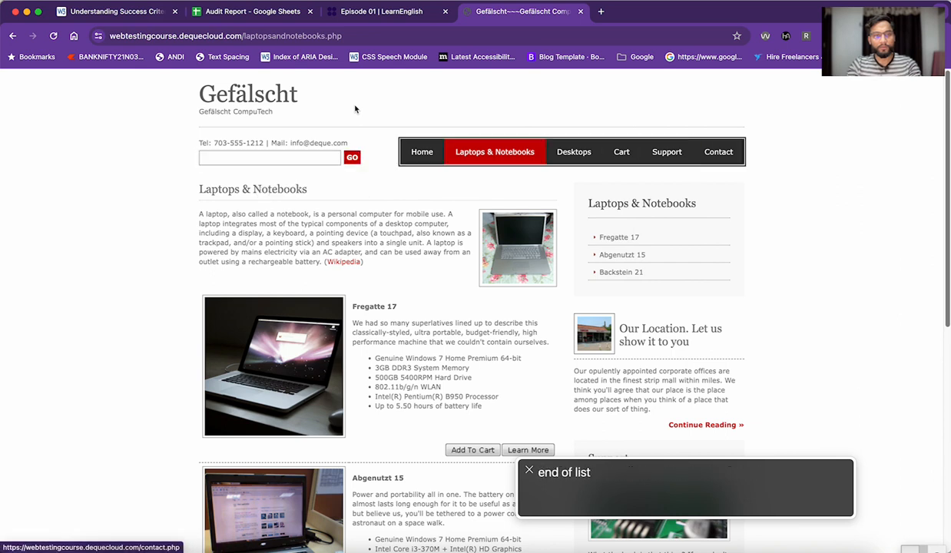
Have VoiceOver read the introductory laptop image through to the Fregatte 17 image, and turn VoiceOver off.
{"action": "key", "text": "ctrl+alt+Right"}
{"action": "key", "text": "ctrl+alt+Right"}
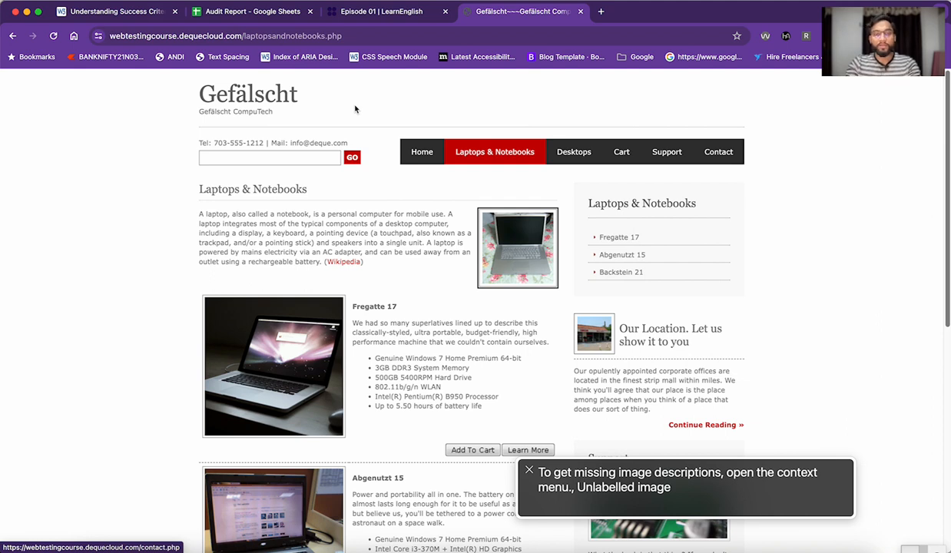
{"action": "key", "text": "ctrl+alt+Right"}
{"action": "key", "text": "ctrl+alt+Right"}
{"action": "key", "text": "ctrl+alt+Right"}
{"action": "key", "text": "ctrl+alt+Right"}
{"action": "key", "text": "ctrl+alt+Right"}
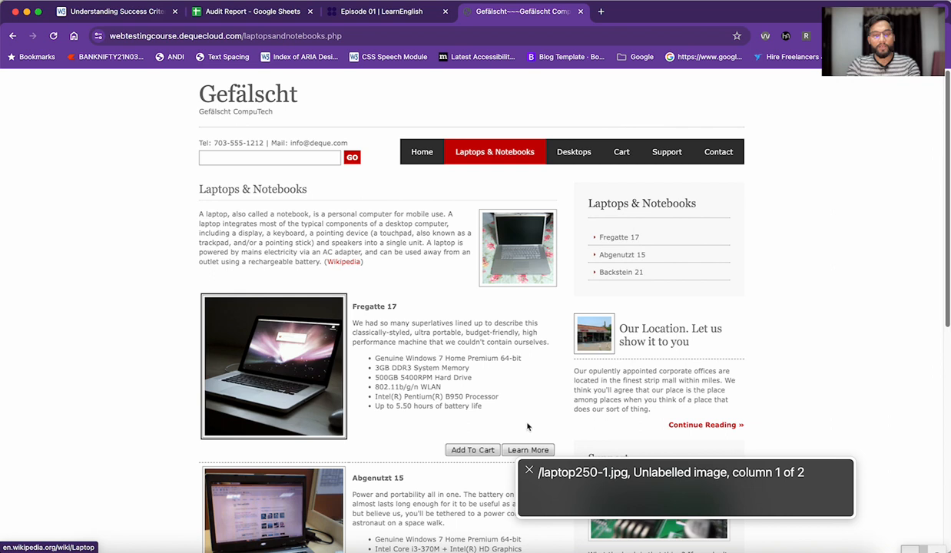
{"action": "left_click", "coordinate": [529, 470]}
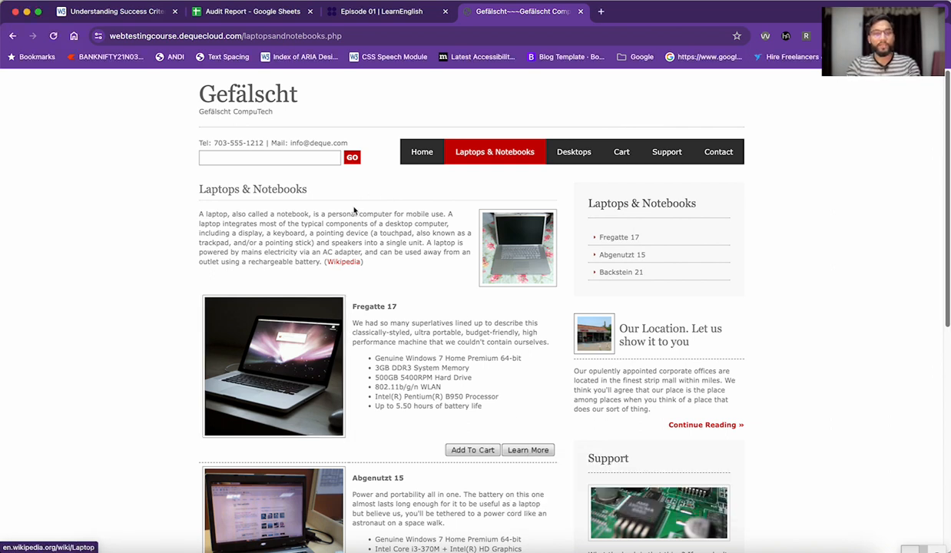
Inspect the introductory laptop image's HTML in the developer tools to check for an alt attribute.
{"action": "right_click", "coordinate": [498, 241]}
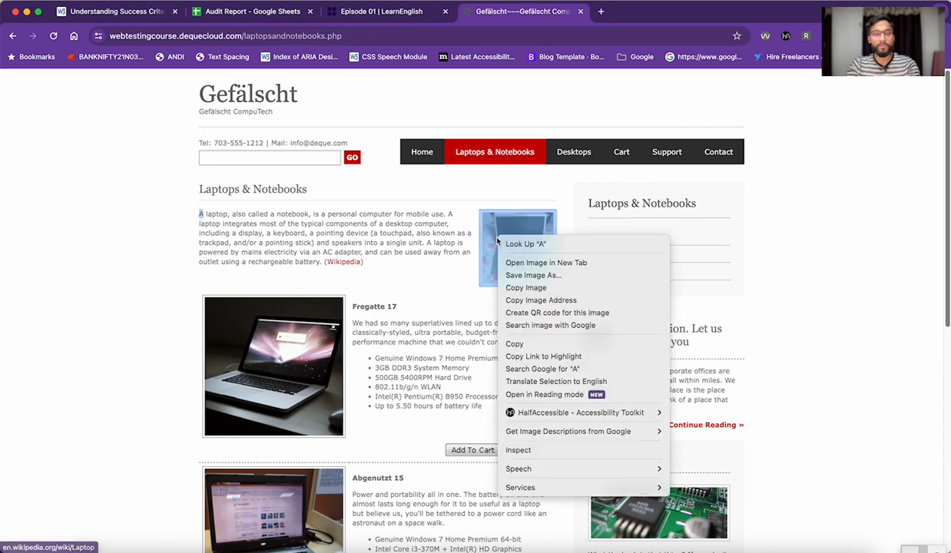
{"action": "key", "text": "Escape"}
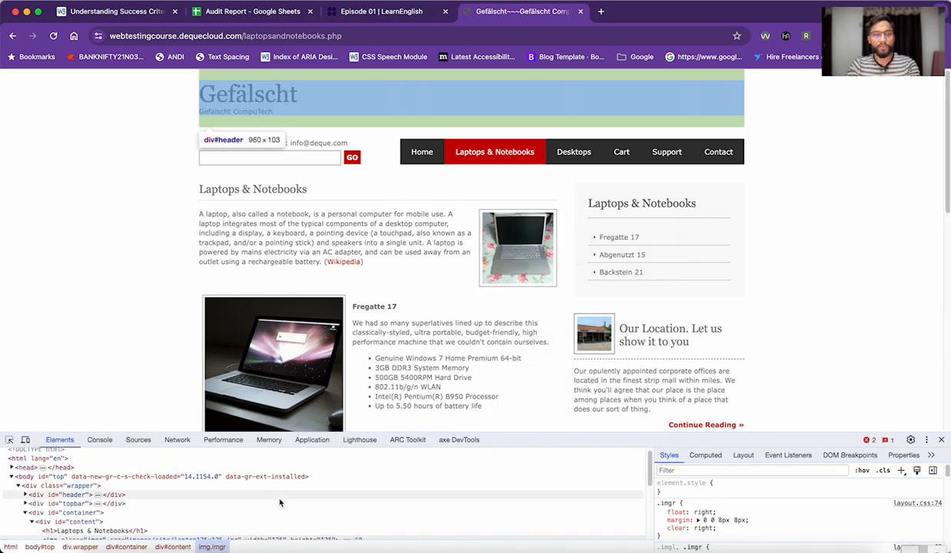
{"action": "scroll", "coordinate": [245, 483], "scroll_direction": "down", "scroll_amount": 3}
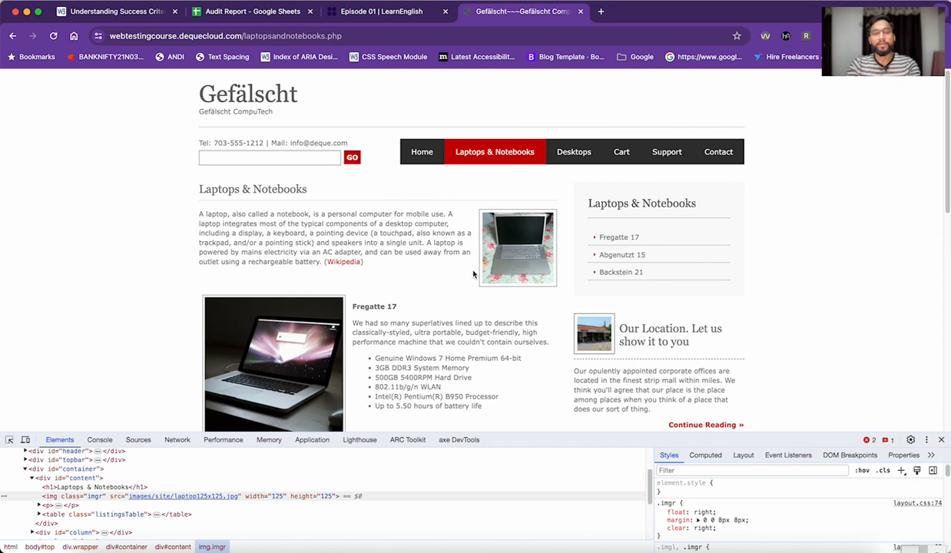
{"action": "right_click", "coordinate": [501, 236]}
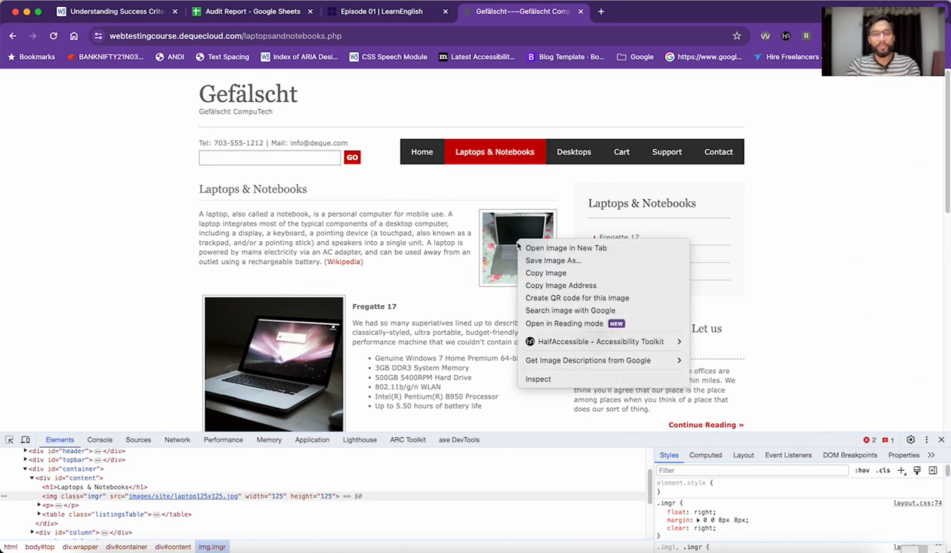
{"action": "left_click", "coordinate": [534, 379]}
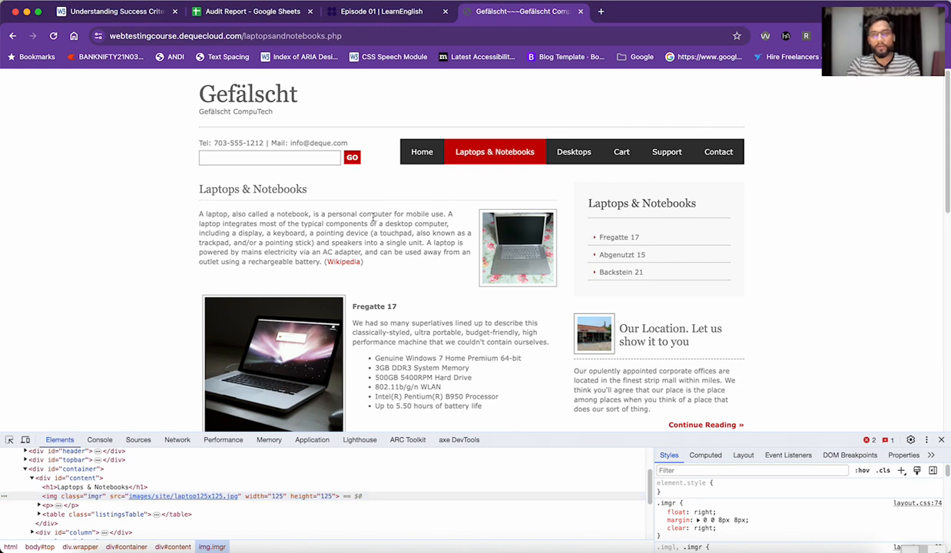
Open the HalfAccessible Accessibility ToolKit for the Laptops & Notebooks page.
{"action": "left_click", "coordinate": [786, 37]}
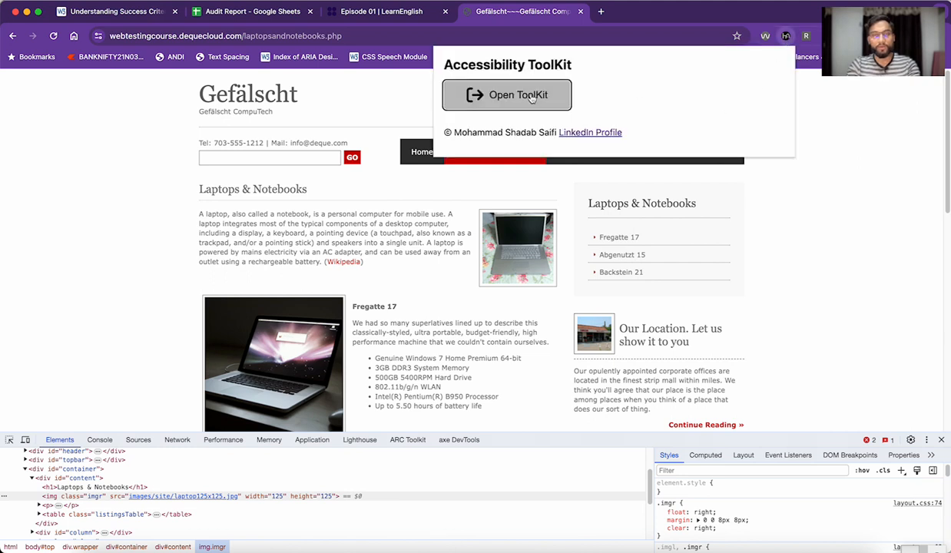
{"action": "left_click_drag", "start_coordinate": [480, 66], "coordinate": [535, 67]}
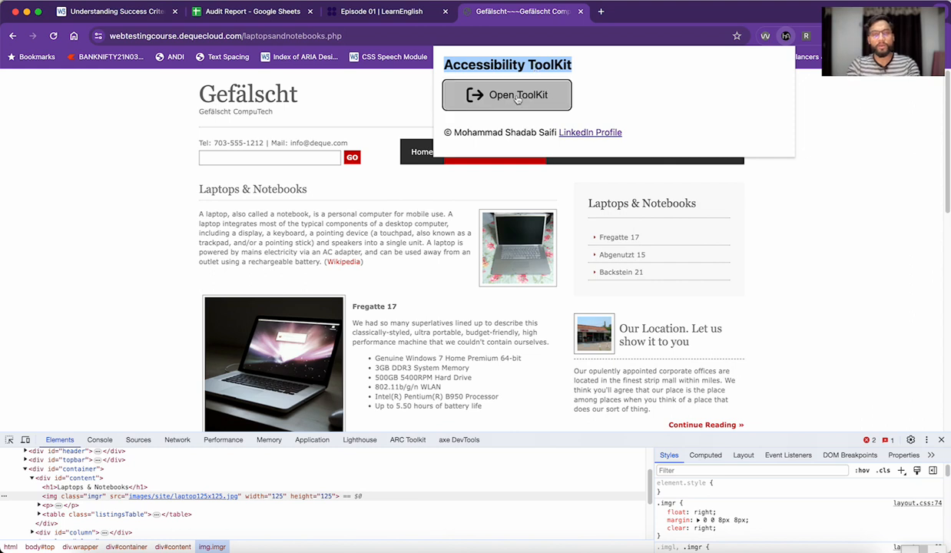
{"action": "left_click", "coordinate": [509, 101]}
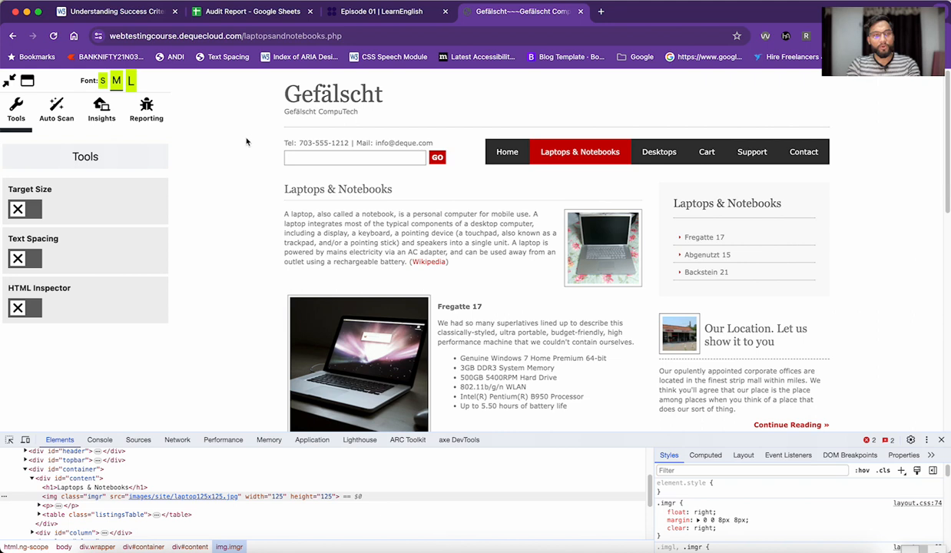
List all image elements of the page with the toolkit's Element Insights.
{"action": "left_click", "coordinate": [70, 108]}
{"action": "left_click", "coordinate": [94, 108]}
{"action": "left_click", "coordinate": [52, 110]}
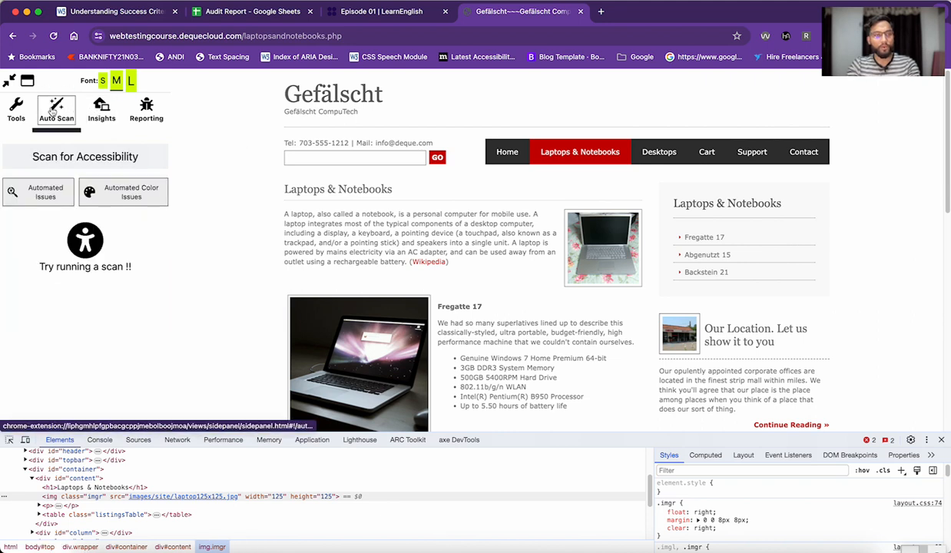
{"action": "left_click", "coordinate": [106, 113]}
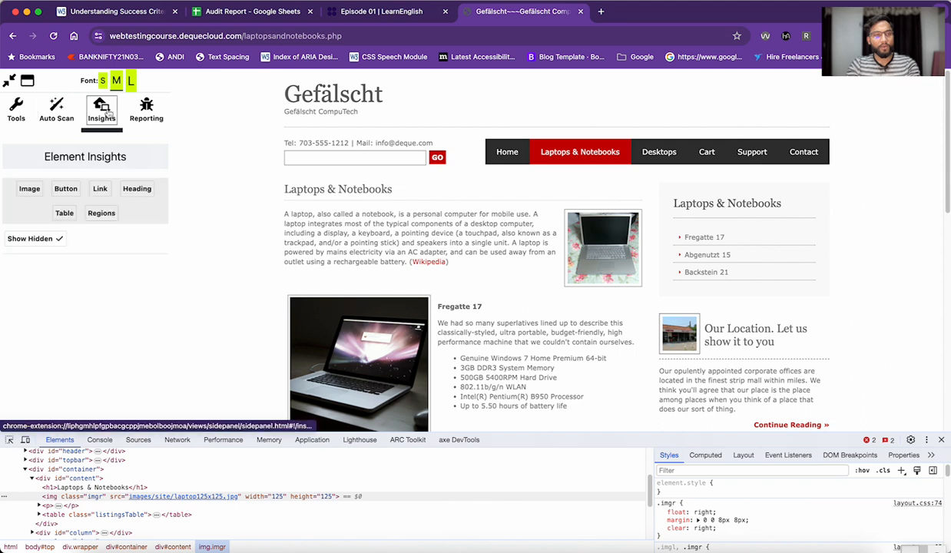
{"action": "left_click", "coordinate": [31, 189]}
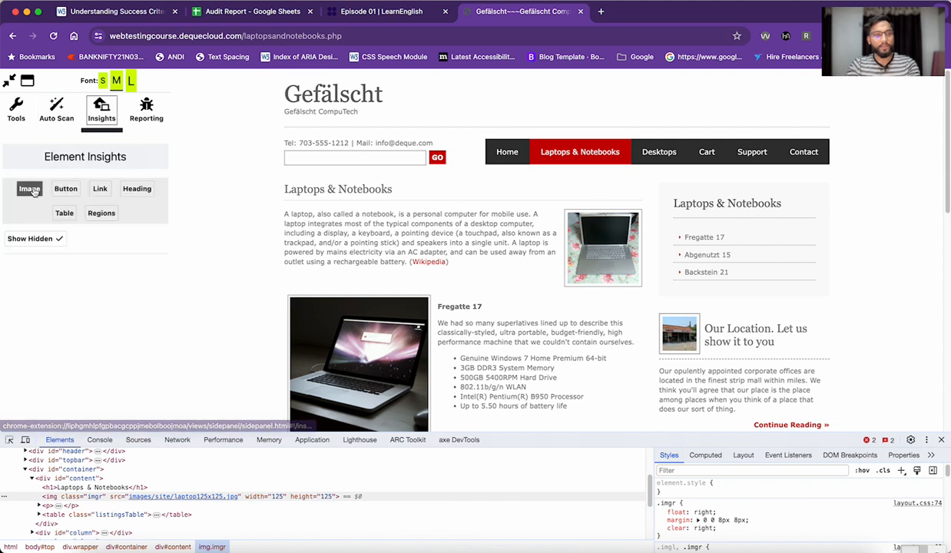
{"action": "scroll", "coordinate": [122, 235], "scroll_direction": "down", "scroll_amount": 3}
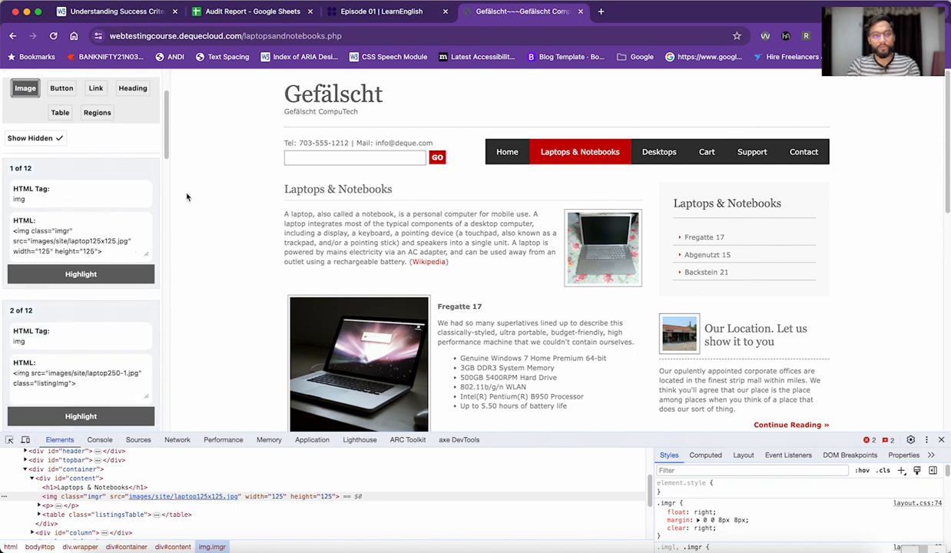
Highlight the first two listed images, laptop125x125.jpg and laptop250-1.jpg, on the page.
{"action": "left_click", "coordinate": [80, 275]}
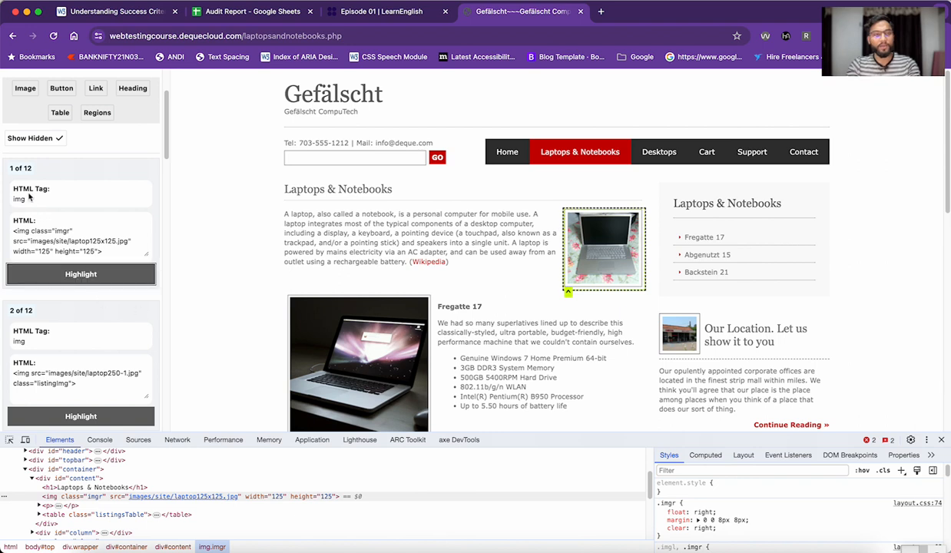
{"action": "scroll", "coordinate": [68, 186], "scroll_direction": "down", "scroll_amount": 3}
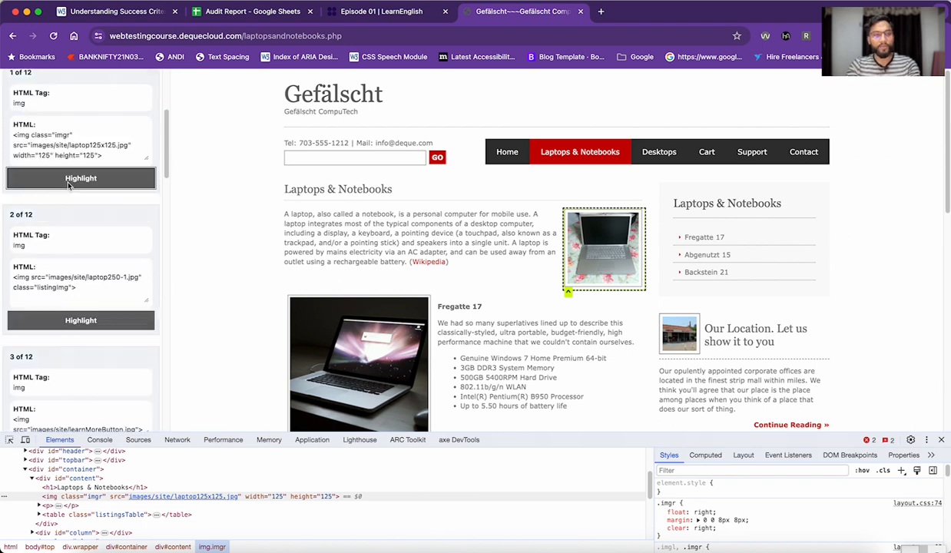
{"action": "left_click", "coordinate": [72, 322]}
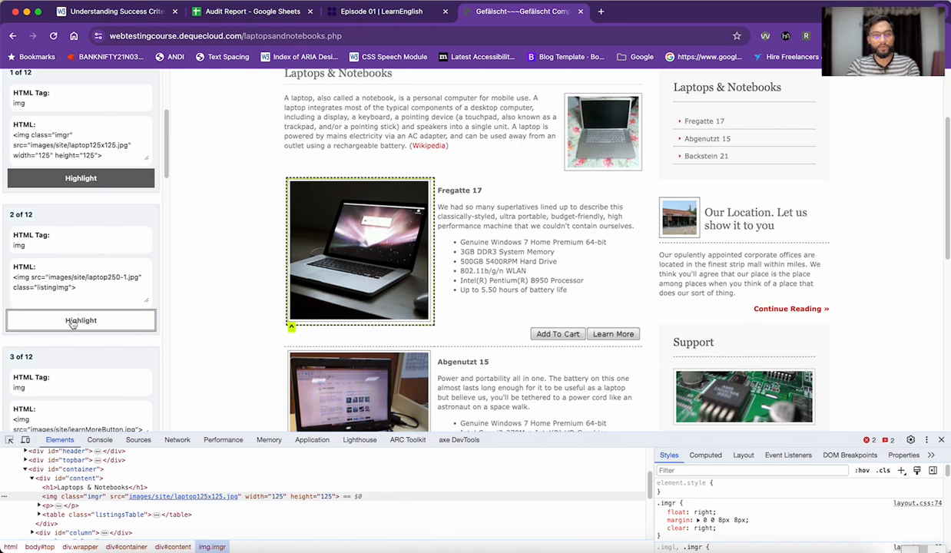
Review the remaining image entries and highlight motherboard240.jpg, small60-2.jpg and laptop125x125.jpg on the page.
{"action": "scroll", "coordinate": [72, 324], "scroll_direction": "down", "scroll_amount": 3}
{"action": "scroll", "coordinate": [73, 323], "scroll_direction": "down", "scroll_amount": 10}
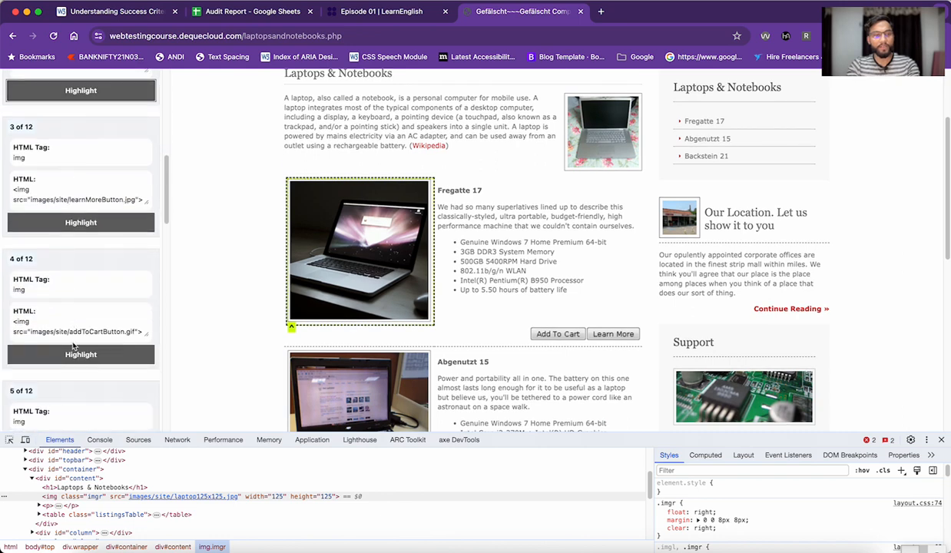
{"action": "scroll", "coordinate": [72, 383], "scroll_direction": "down", "scroll_amount": 4}
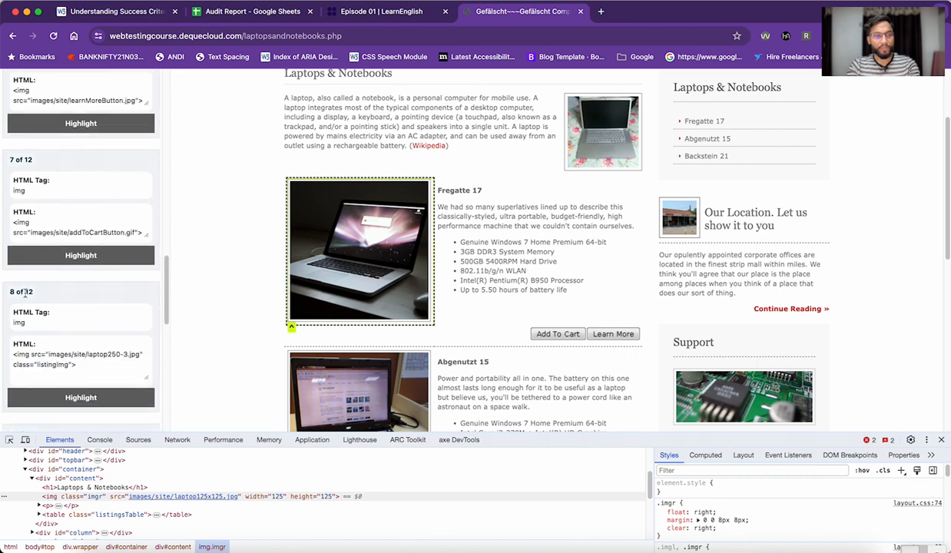
{"action": "scroll", "coordinate": [28, 292], "scroll_direction": "down", "scroll_amount": 8}
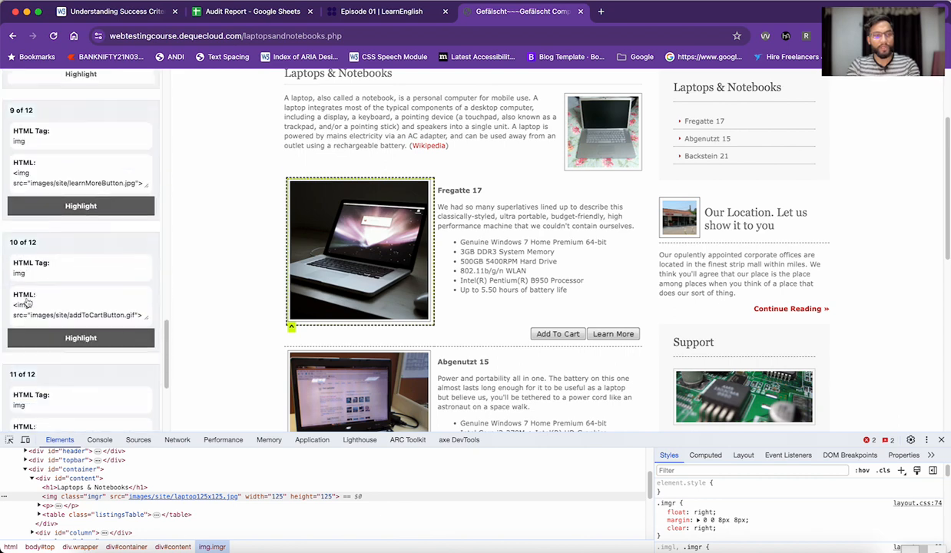
{"action": "scroll", "coordinate": [46, 298], "scroll_direction": "down", "scroll_amount": 5}
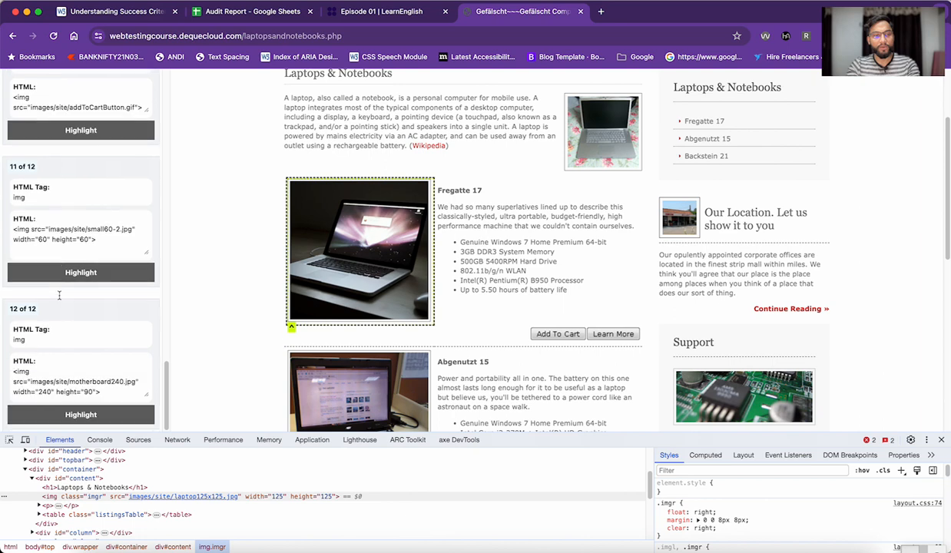
{"action": "left_click", "coordinate": [59, 412]}
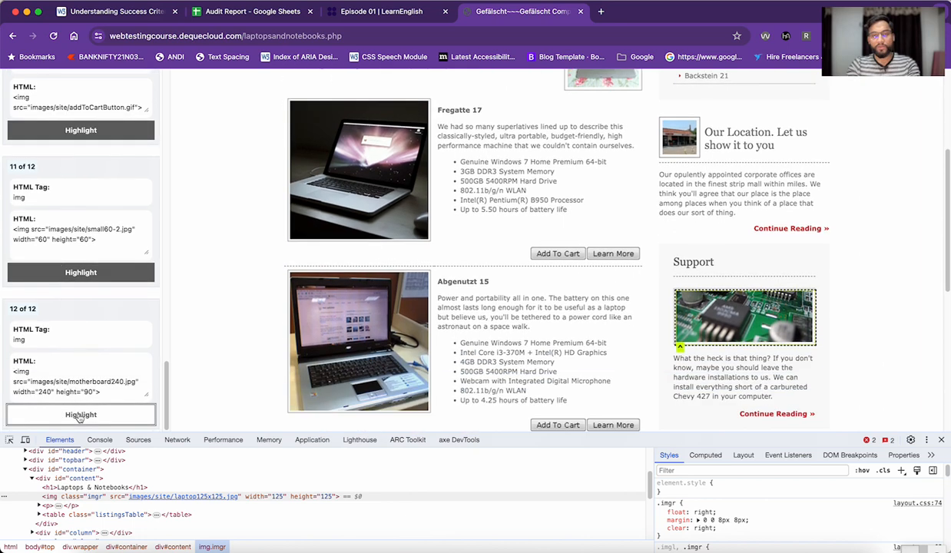
{"action": "left_click", "coordinate": [103, 275]}
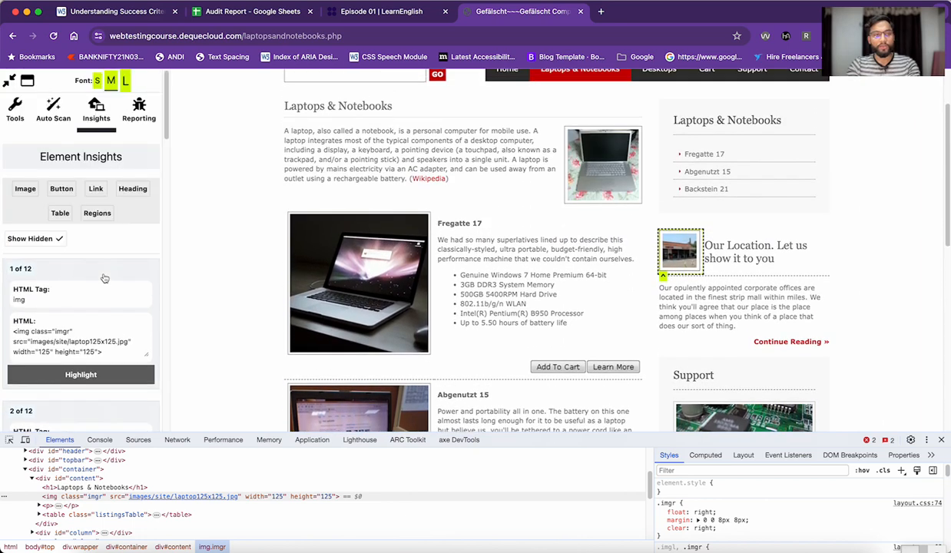
{"action": "left_click", "coordinate": [85, 374]}
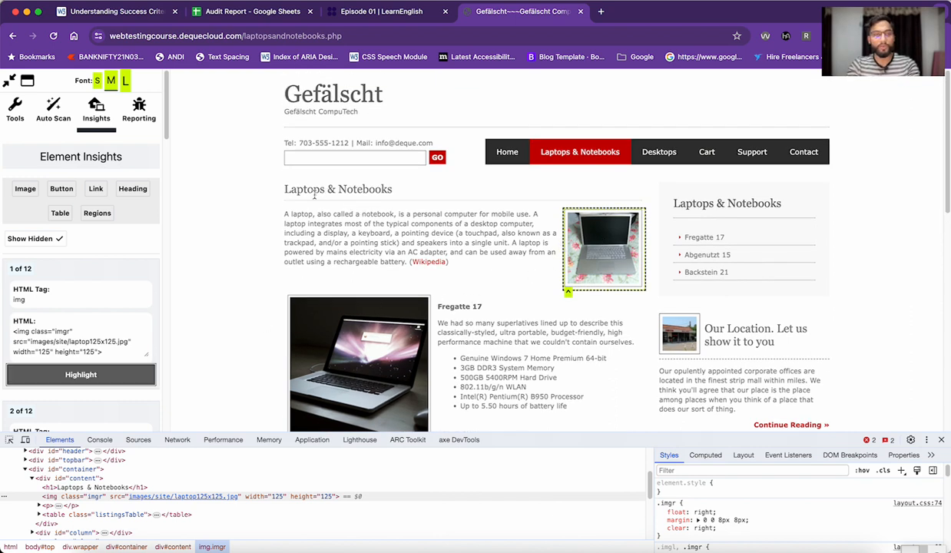
Switch to the Audit Report spreadsheet and enter the column headers TItle in A1 and Summary in B1.
{"action": "left_click", "coordinate": [231, 11]}
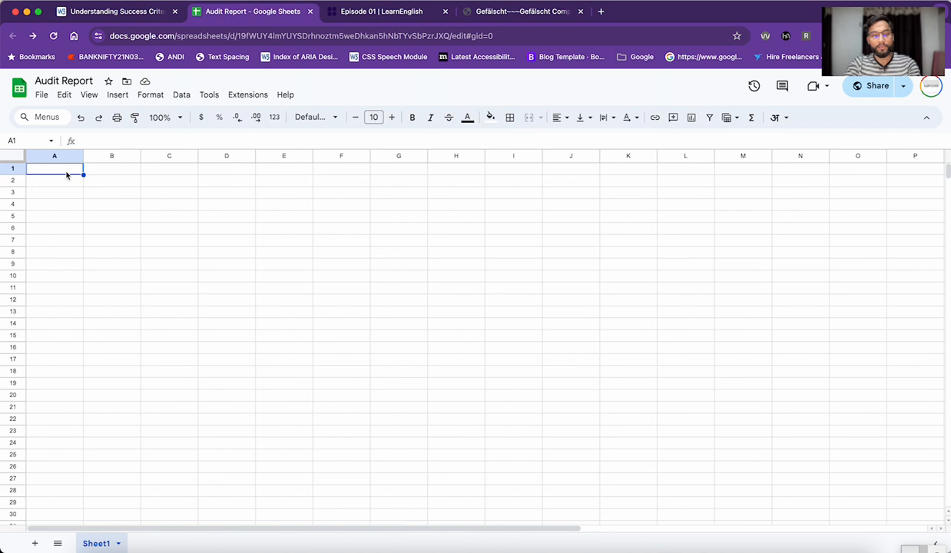
{"action": "type", "text": "Titt"}
{"action": "key", "text": "BackSpace"}
{"action": "key", "text": "BackSpace"}
{"action": "type", "text": "tlw"}
{"action": "key", "text": "Tab"}
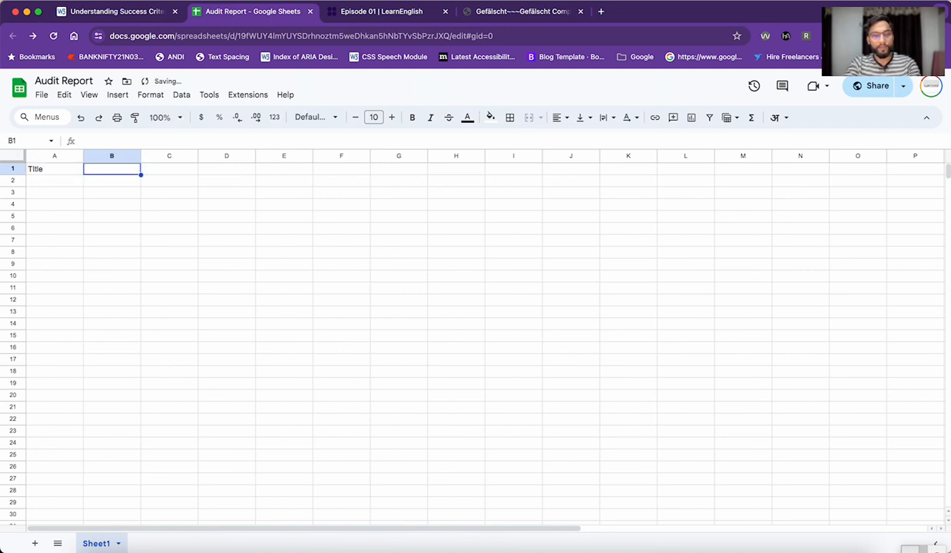
{"action": "type", "text": "Summary"}
{"action": "key", "text": "Tab"}
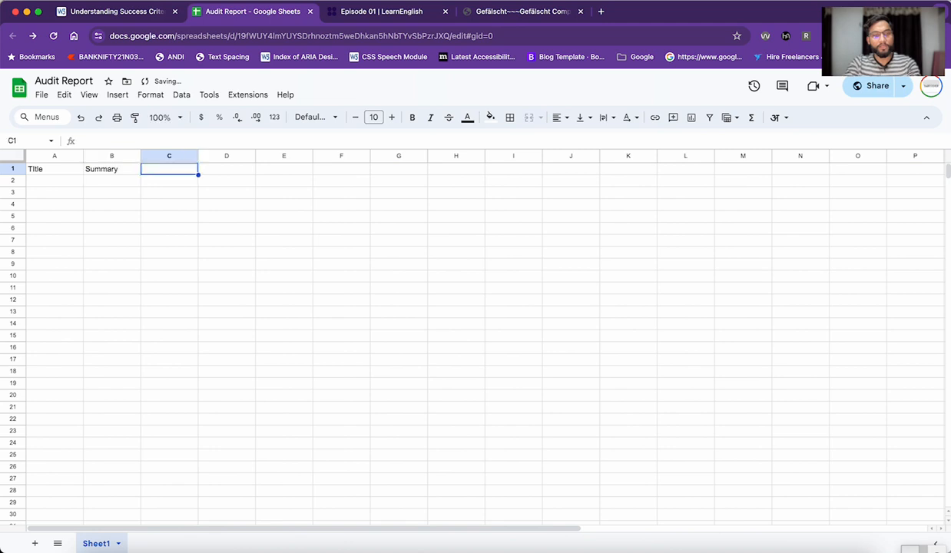
Enter Actual Result as the column header in C1.
{"action": "type", "text": "Actual"}
{"action": "key", "text": "BackSpace"}
{"action": "key", "text": "BackSpace"}
{"action": "key", "text": "BackSpace"}
{"action": "key", "text": "BackSpace"}
{"action": "type", "text": "tual "}
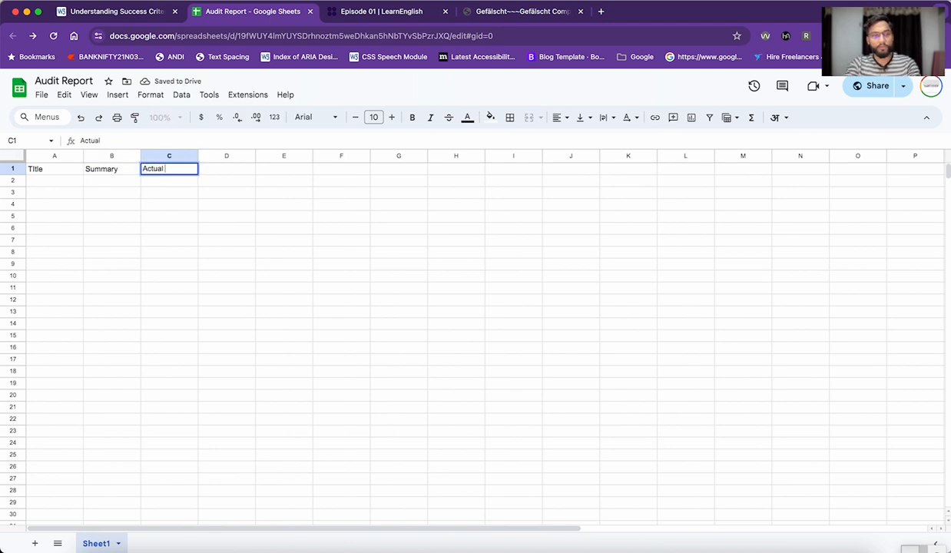
{"action": "type", "text": "Result"}
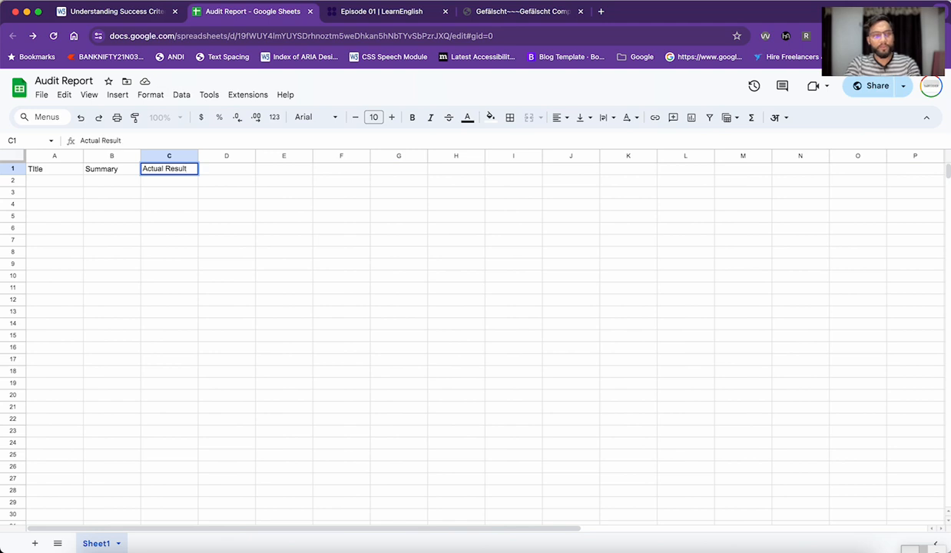
{"action": "key", "text": "Tab"}
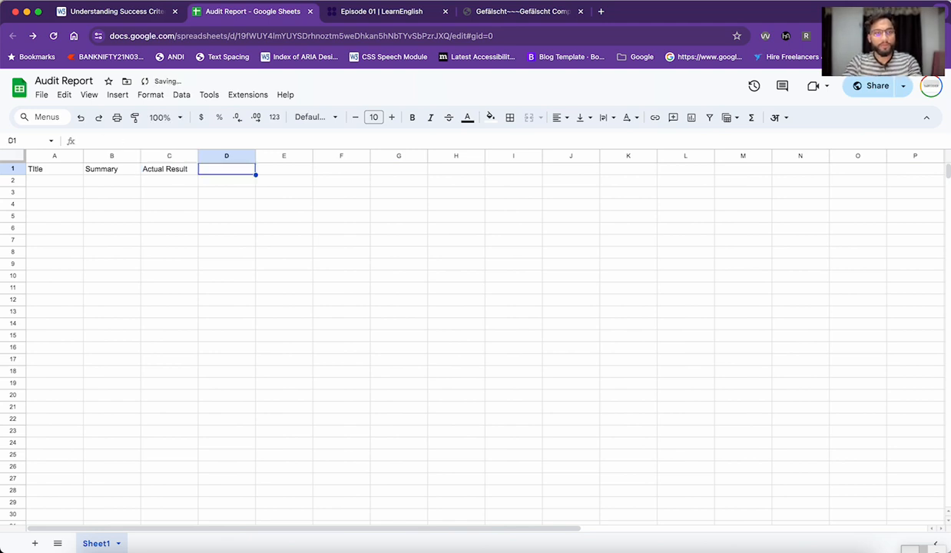
Enlarge the spreadsheet page to 150% browser zoom.
{"action": "left_click", "coordinate": [278, 170]}
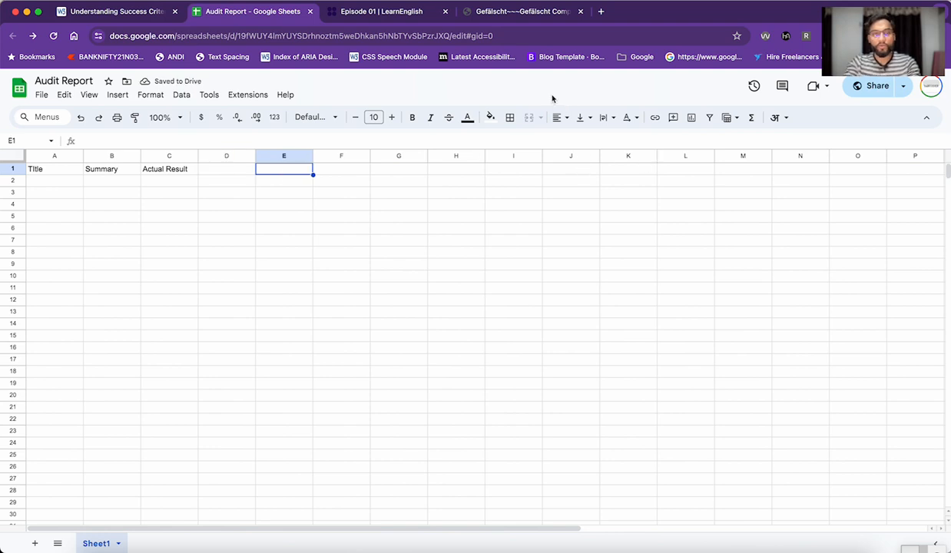
{"action": "key", "text": "super+equal"}
{"action": "key", "text": "super+equal"}
{"action": "key", "text": "super+equal"}
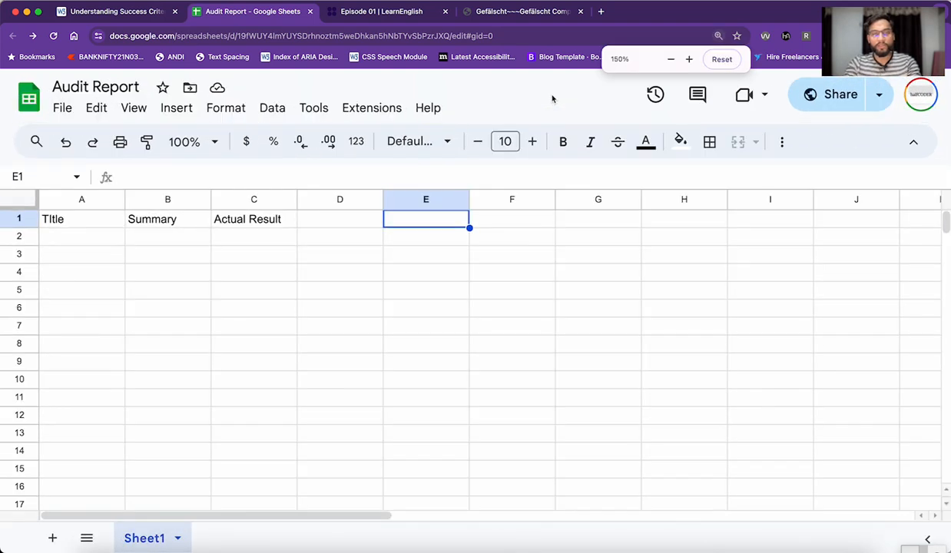
Enter Expected Result as the column header in D1, next to Actual Result.
{"action": "left_click", "coordinate": [267, 221]}
{"action": "key", "text": "Left"}
{"action": "key", "text": "Left"}
{"action": "key", "text": "Right"}
{"action": "key", "text": "Right"}
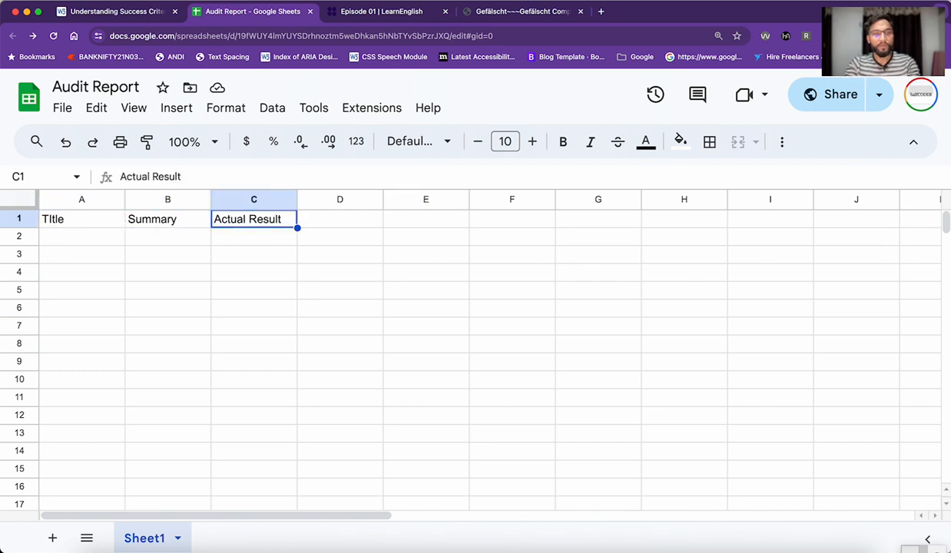
{"action": "key", "text": "Return"}
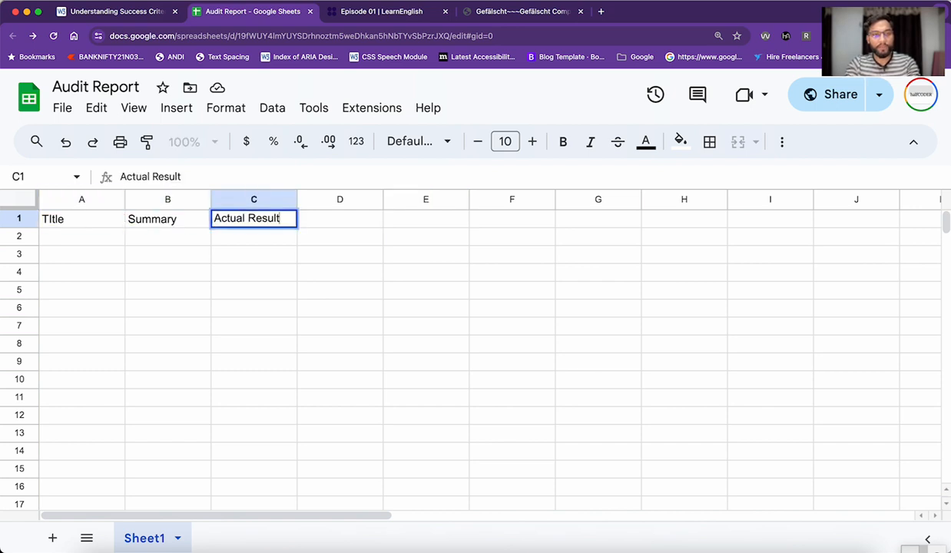
{"action": "key", "text": "Tab"}
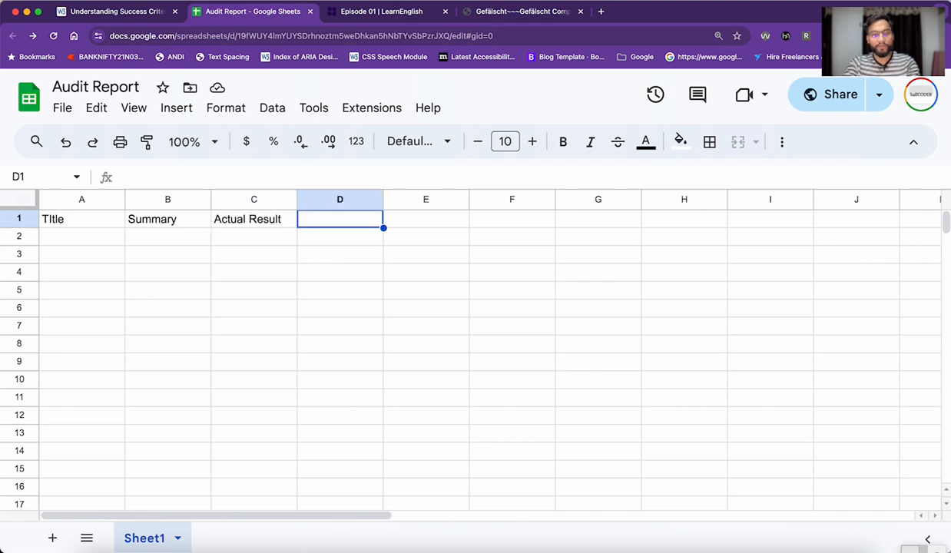
{"action": "type", "text": "Expected"}
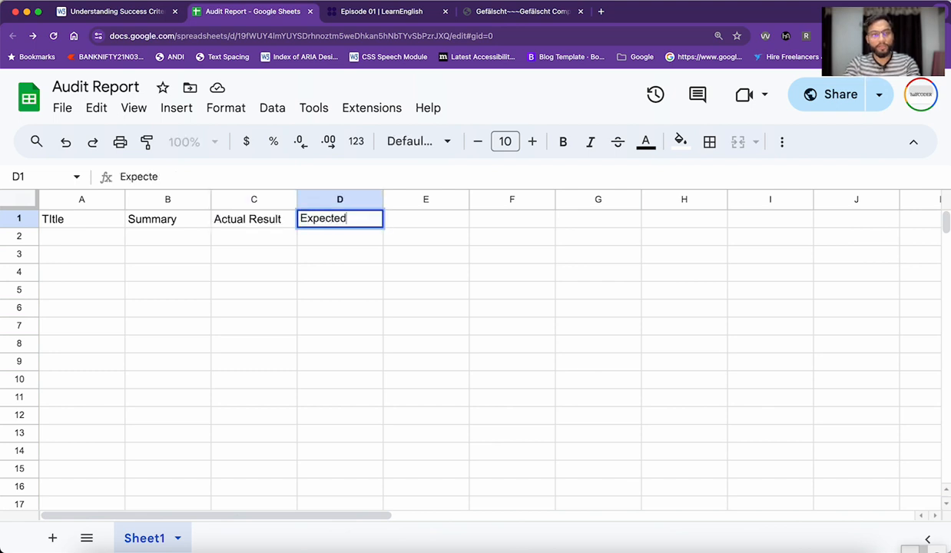
{"action": "type", "text": " Resiu"}
{"action": "key", "text": "BackSpace"}
{"action": "key", "text": "BackSpace"}
{"action": "type", "text": "ult"}
{"action": "key", "text": "Tab"}
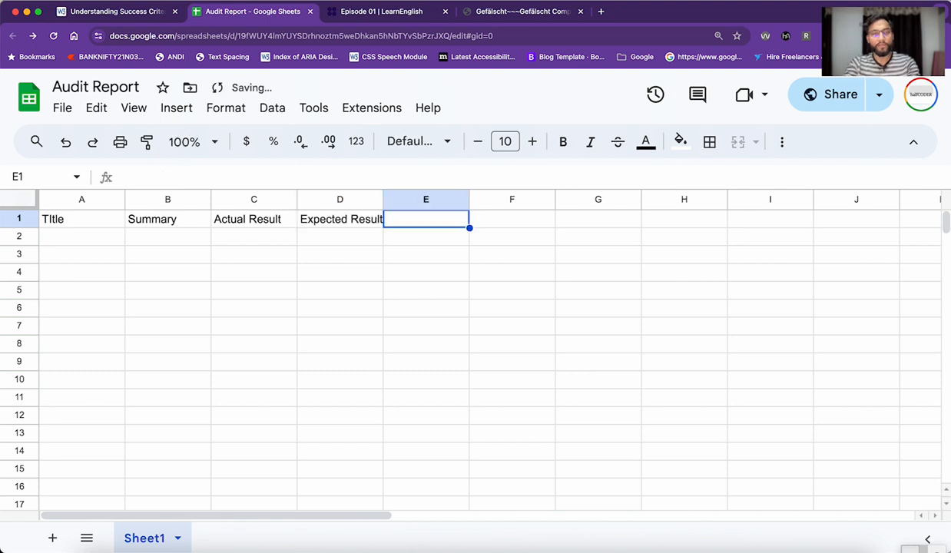
Enter the headers User Impact in E1 and Recommendations in F1, and widen column F well beyond its header text.
{"action": "type", "text": "User"}
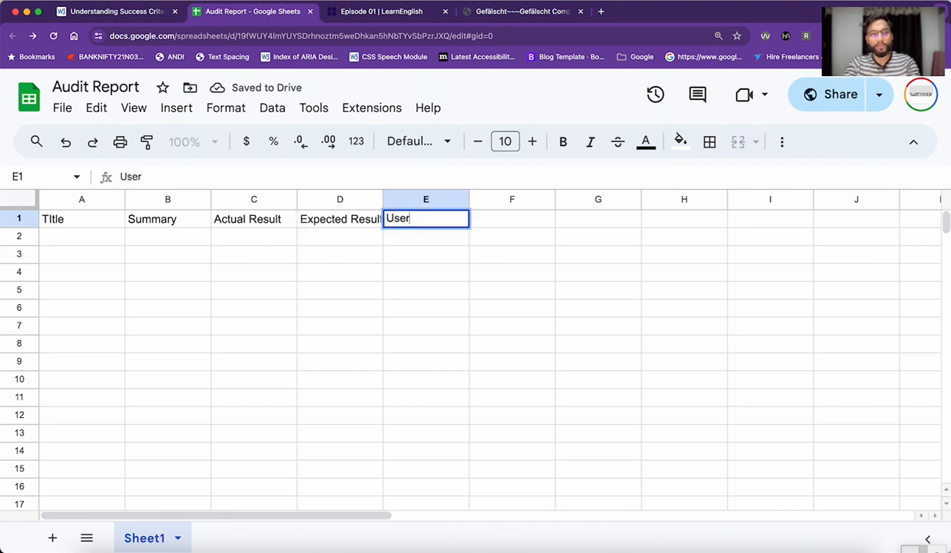
{"action": "type", "text": " Impact"}
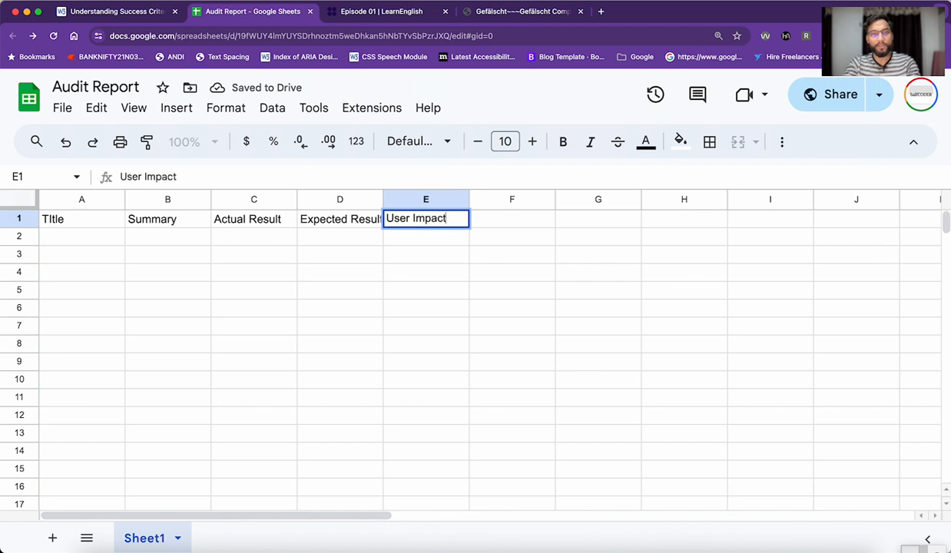
{"action": "key", "text": "Tab"}
{"action": "type", "text": "Re"}
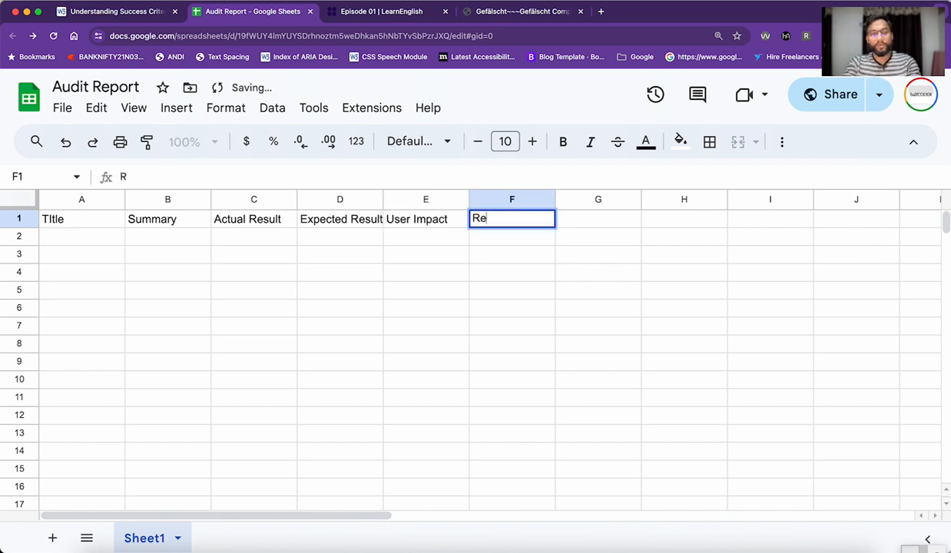
{"action": "type", "text": "commendations"}
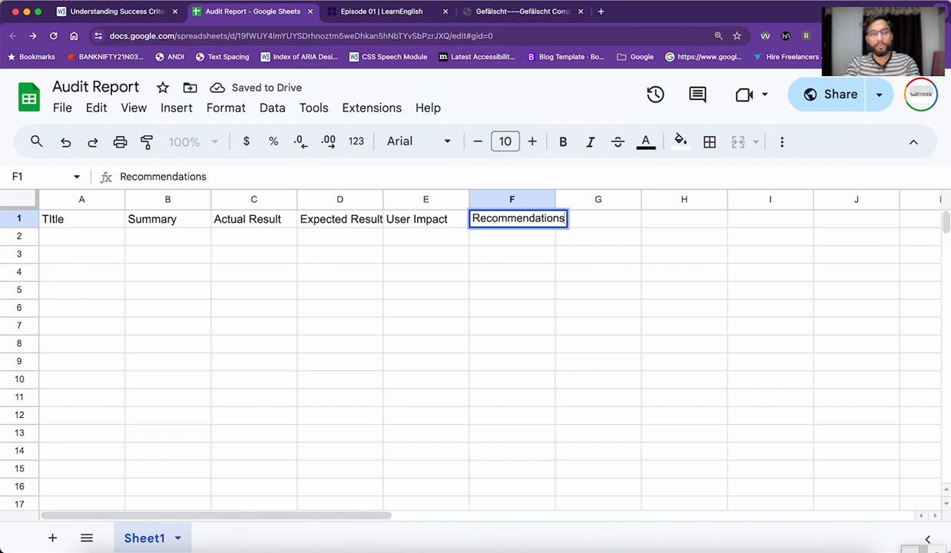
{"action": "key", "text": "Tab"}
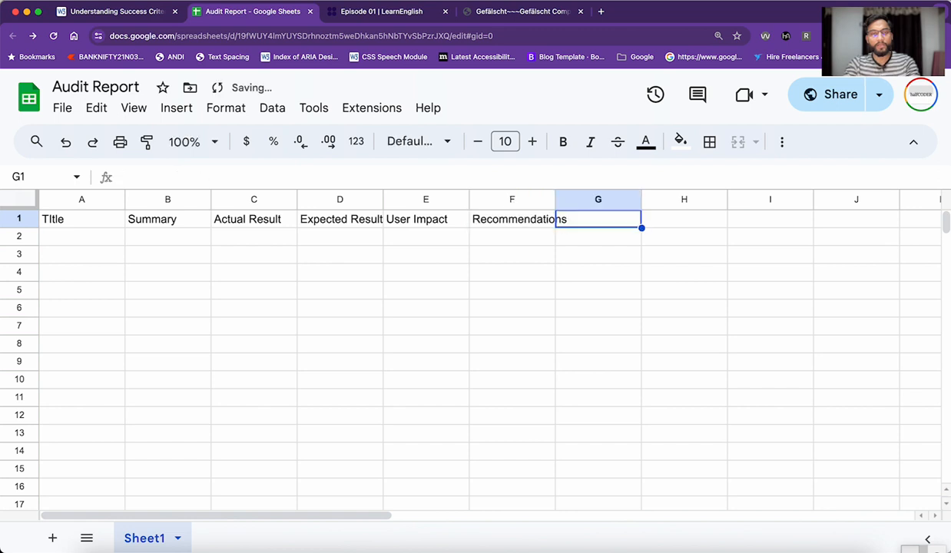
{"action": "left_click_drag", "start_coordinate": [554, 200], "coordinate": [670, 206]}
{"action": "left_click", "coordinate": [622, 226]}
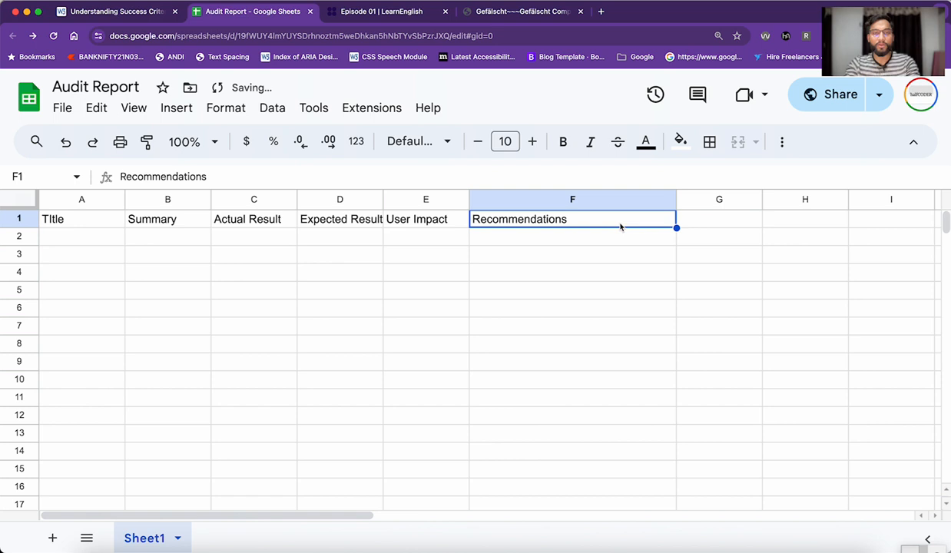
{"action": "key", "text": "Home"}
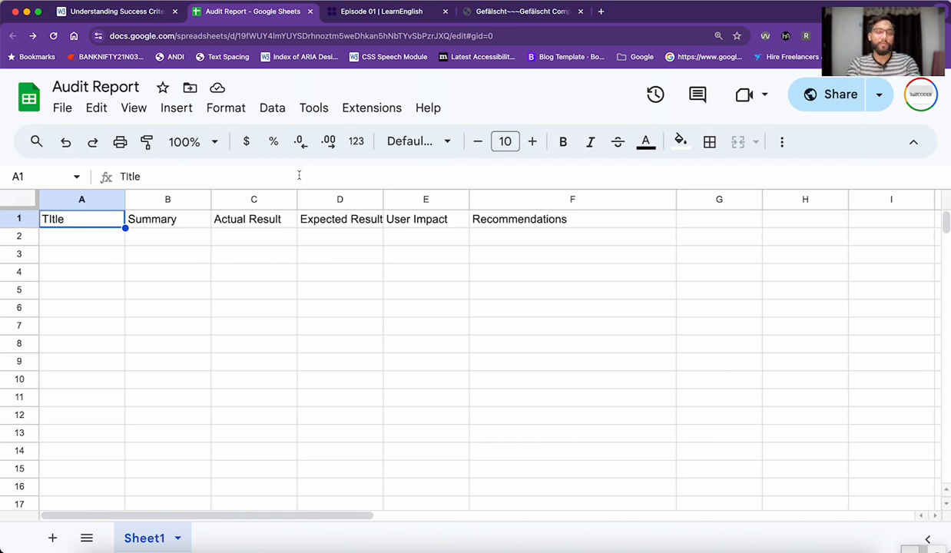
{"action": "left_click", "coordinate": [139, 216]}
{"action": "left_click", "coordinate": [109, 221]}
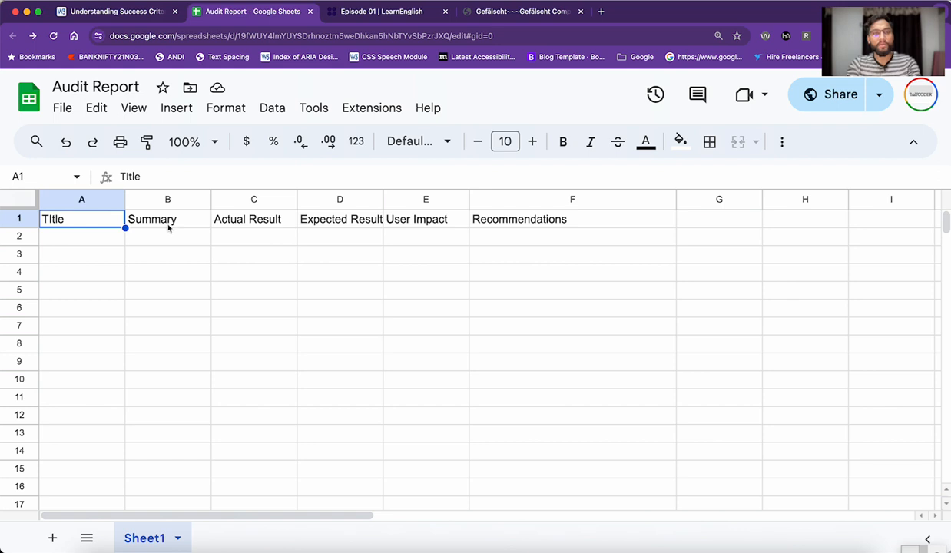
{"action": "left_click", "coordinate": [341, 219]}
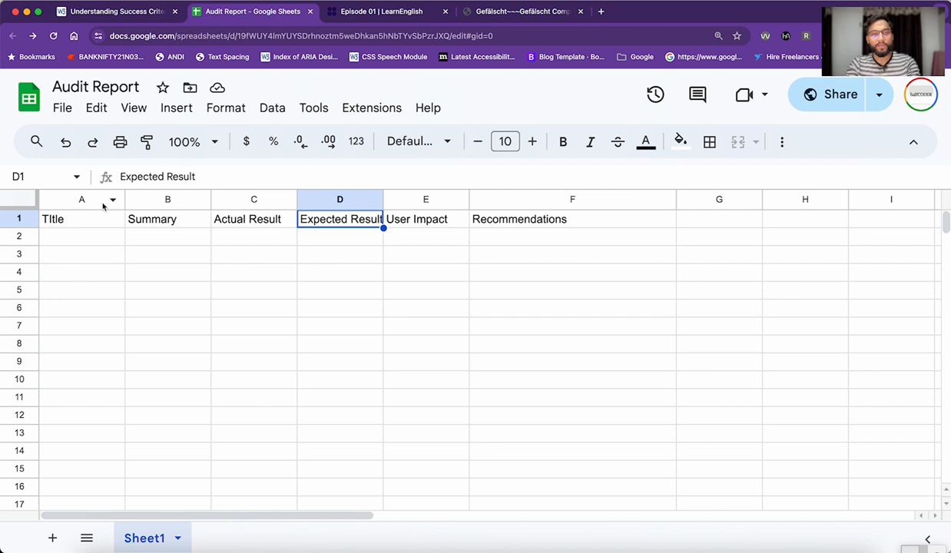
{"action": "left_click", "coordinate": [537, 222]}
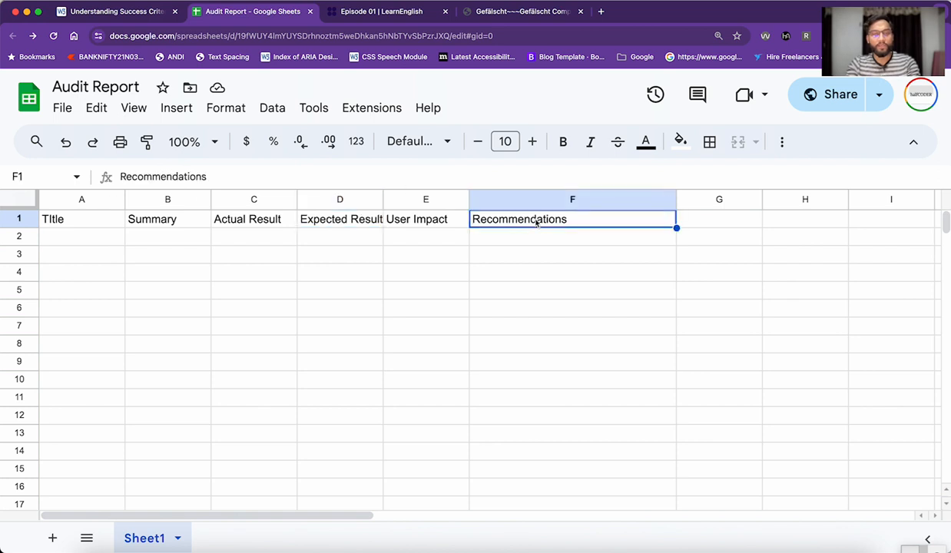
Insert one blank column immediately to the right of the title column and select its header cell B1.
{"action": "left_click", "coordinate": [119, 219]}
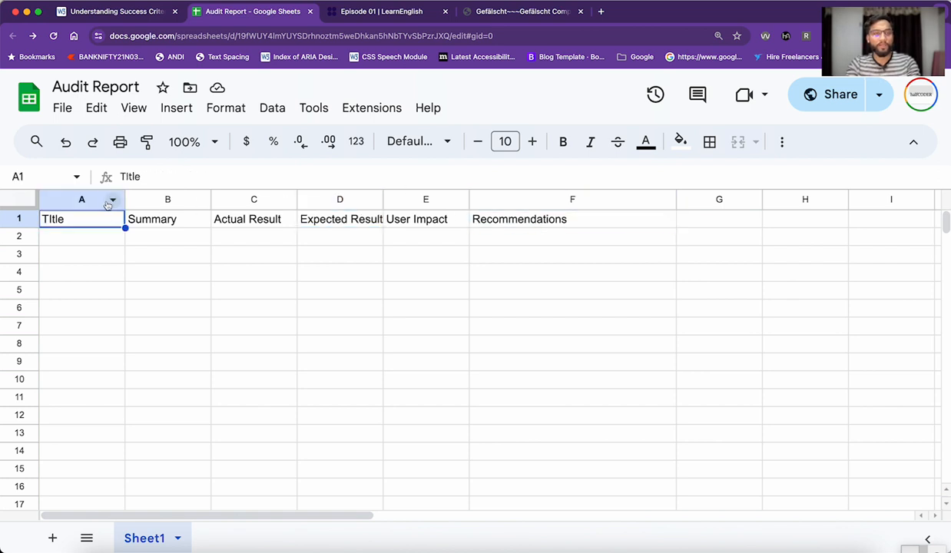
{"action": "right_click", "coordinate": [106, 198]}
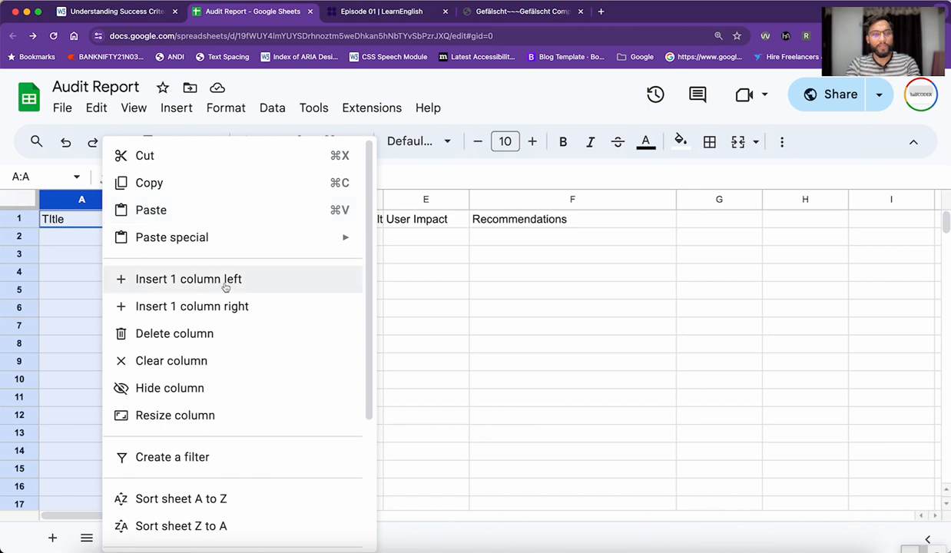
{"action": "left_click", "coordinate": [230, 305]}
{"action": "left_click", "coordinate": [166, 220]}
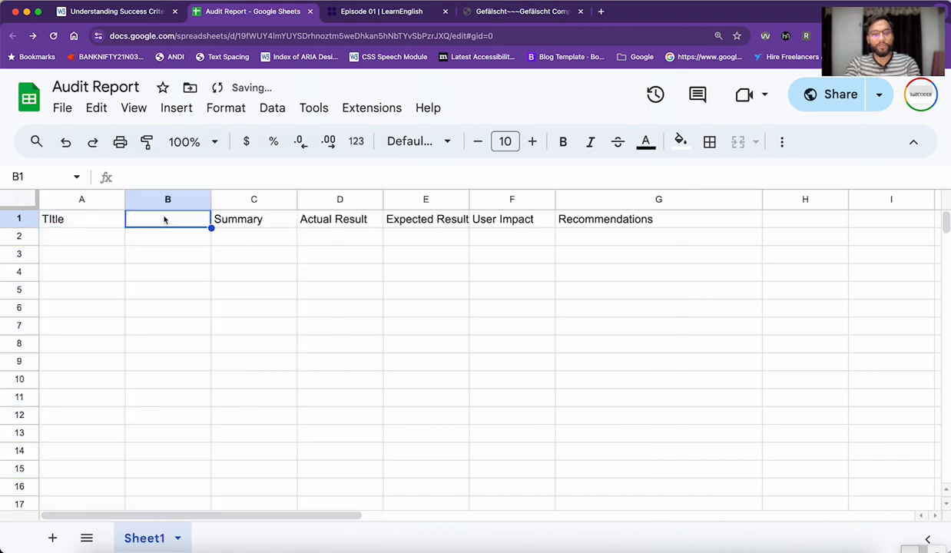
Enter WCAG Success Crieterion as the header of the new column in B1.
{"action": "type", "text": "Suc"}
{"action": "key", "text": "super+a"}
{"action": "type", "text": "WCA"}
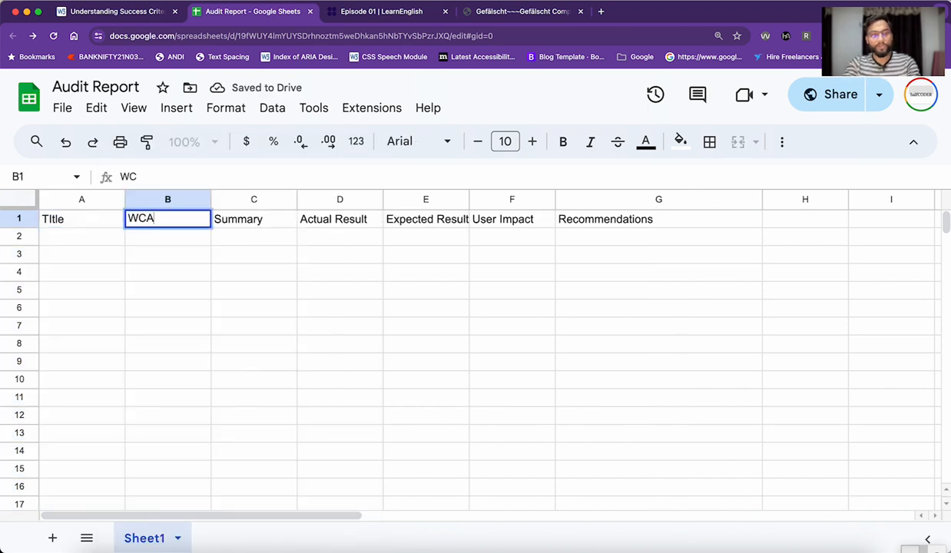
{"action": "type", "text": "G Success Crieteriomn"}
{"action": "key", "text": "BackSpace"}
{"action": "key", "text": "BackSpace"}
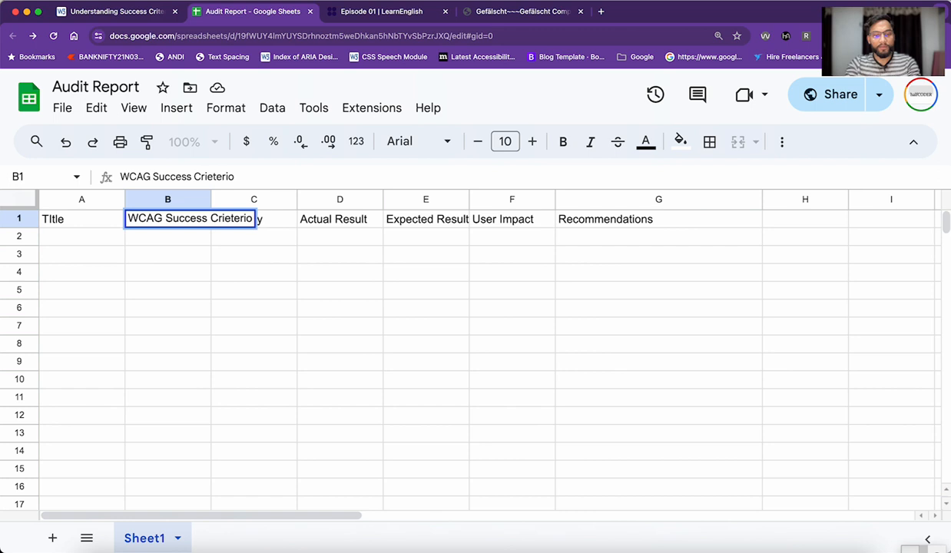
{"action": "type", "text": "n"}
{"action": "key", "text": "Return"}
Shorten the header in B1 to WCAG S.C.
{"action": "key", "text": "Up"}
{"action": "key", "text": "Return"}
{"action": "key", "text": "alt+shift+Left"}
{"action": "key", "text": "alt+shift+Left"}
{"action": "type", "text": "S"}
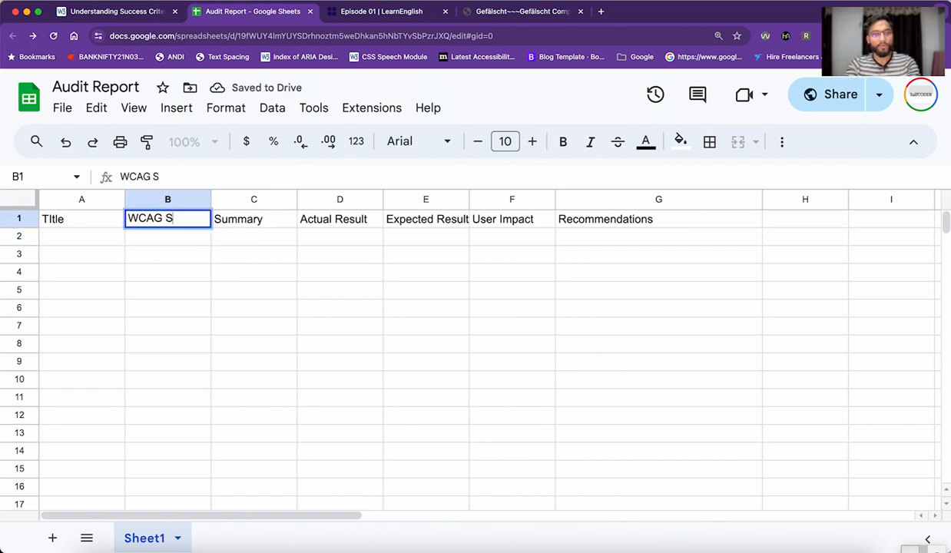
{"action": "type", "text": ".C."}
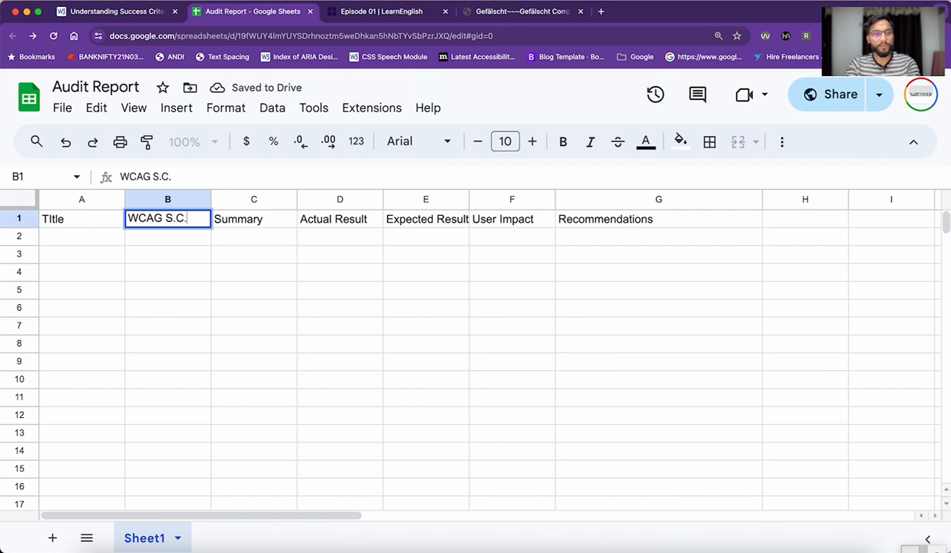
{"action": "key", "text": "Return"}
{"action": "key", "text": "Up"}
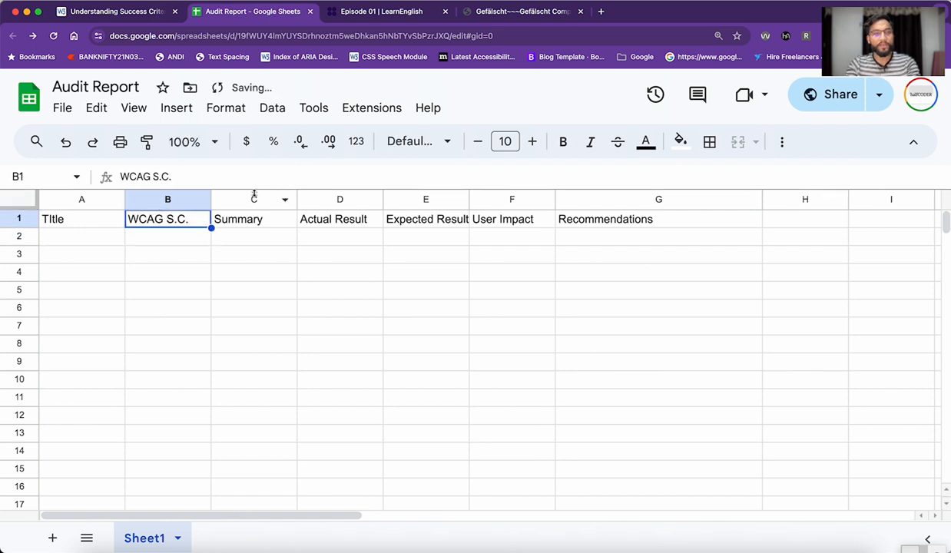
Switch back to the Gefälscht laptops page and move its browser tab directly beside the Audit Report tab.
{"action": "left_click", "coordinate": [245, 219]}
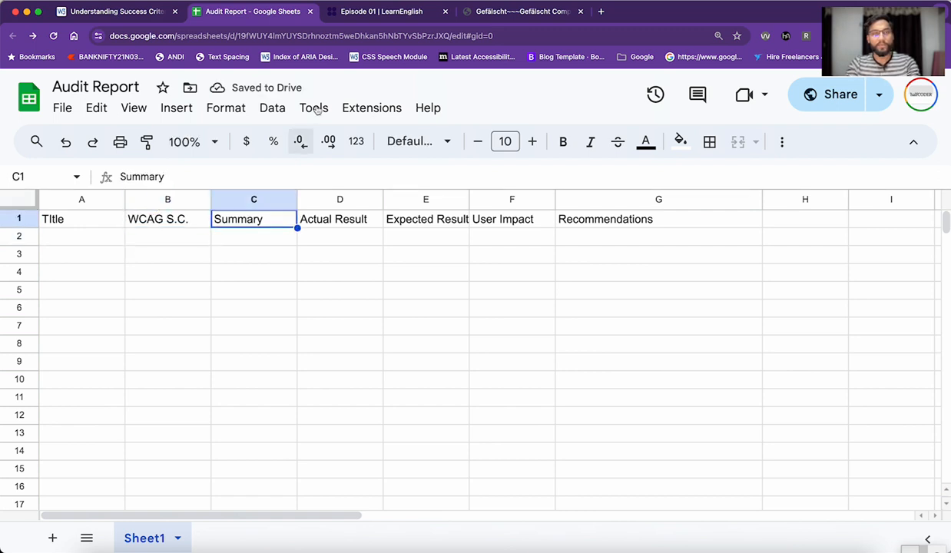
{"action": "left_click", "coordinate": [96, 240]}
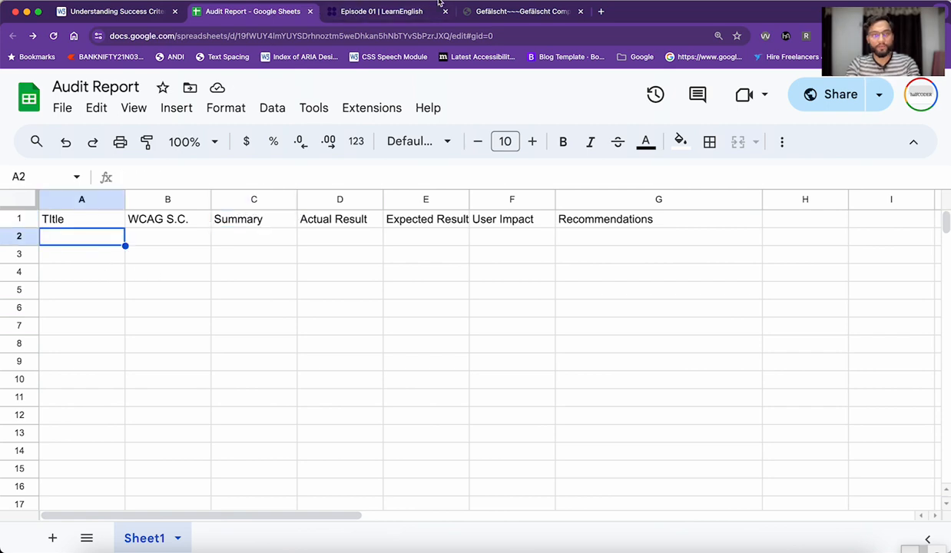
{"action": "left_click", "coordinate": [500, 11]}
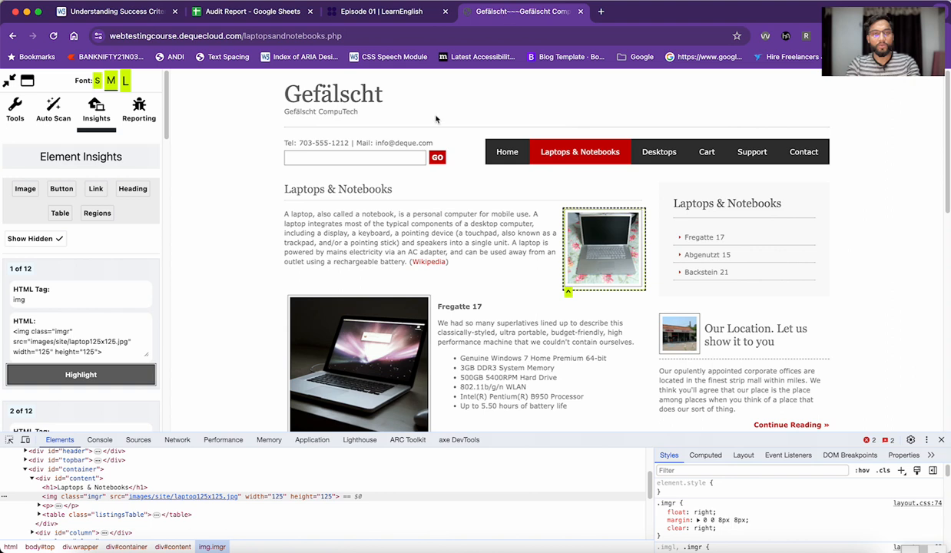
{"action": "left_click_drag", "start_coordinate": [488, 13], "coordinate": [355, 13]}
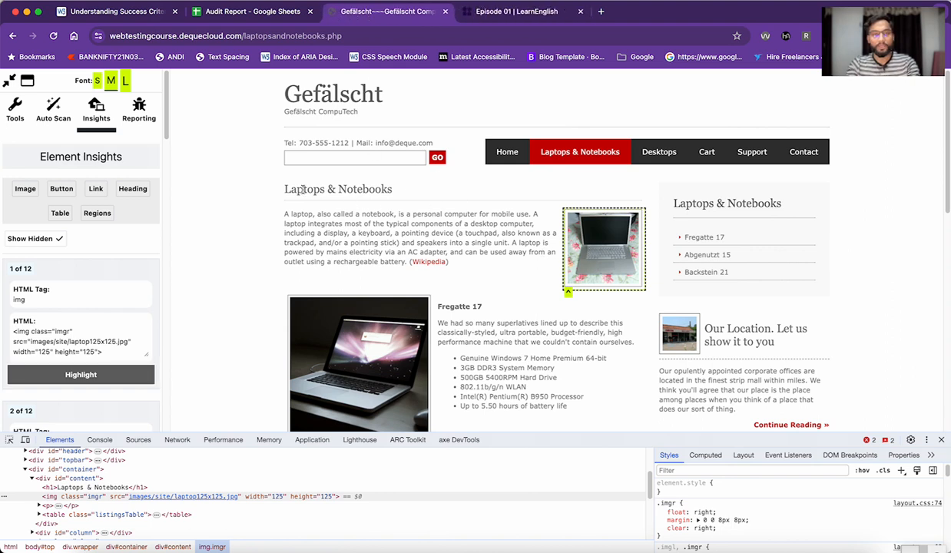
Switch to the Audit Report sheet and enter Image doesn't have alternative text available as the issue title in A2.
{"action": "triple_click", "coordinate": [348, 189]}
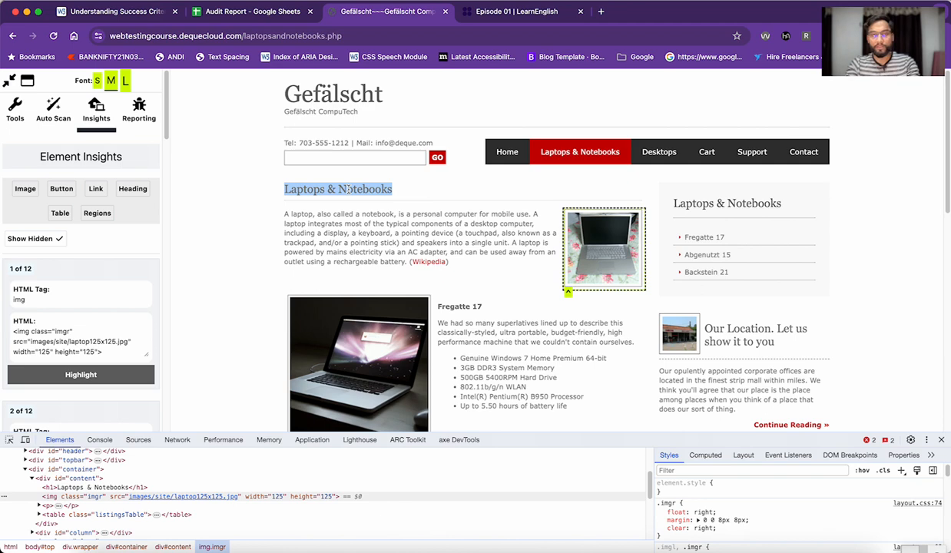
{"action": "left_click", "coordinate": [254, 12]}
{"action": "type", "text": "Imaehs"}
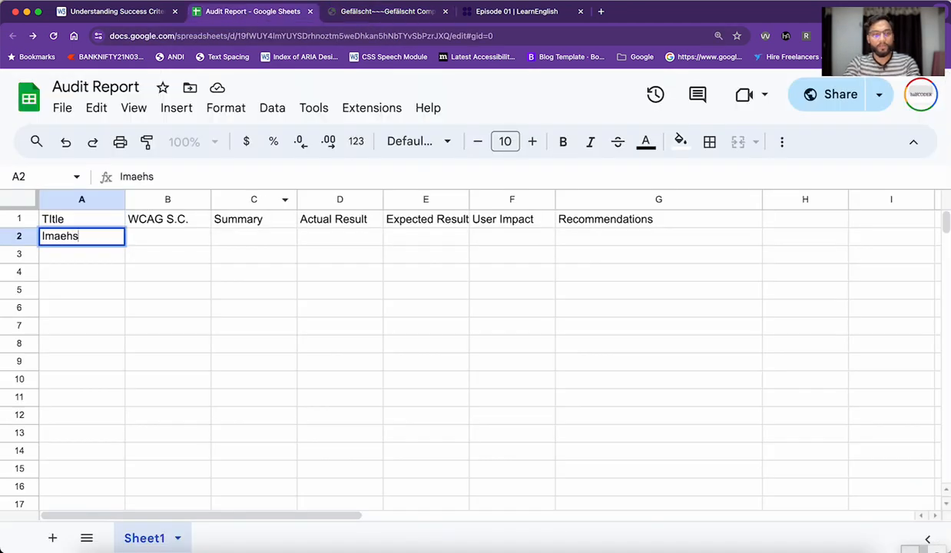
{"action": "key", "text": "super+a"}
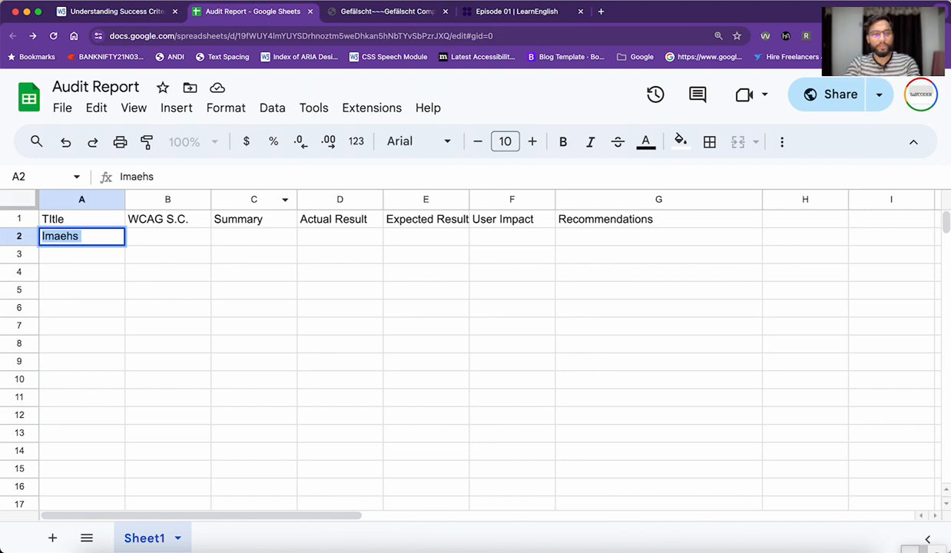
{"action": "type", "text": "Image doesn't habve"}
{"action": "key", "text": "BackSpace"}
{"action": "key", "text": "BackSpace"}
{"action": "key", "text": "BackSpace"}
{"action": "type", "text": "ve alternative text available"}
{"action": "key", "text": "Return"}
{"action": "key", "text": "Up"}
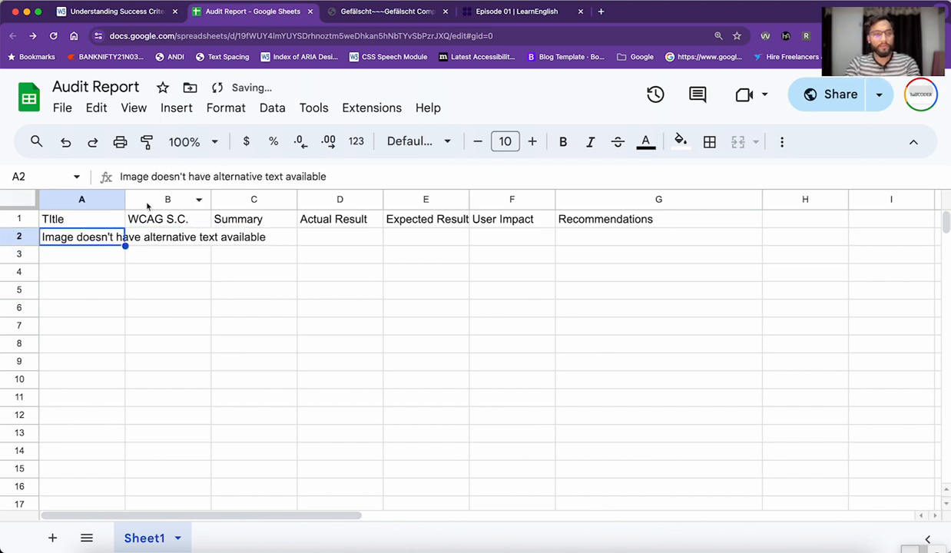
Widen column A to roughly twice its width and turn on text wrapping for the whole column.
{"action": "left_click_drag", "start_coordinate": [125, 199], "coordinate": [258, 199]}
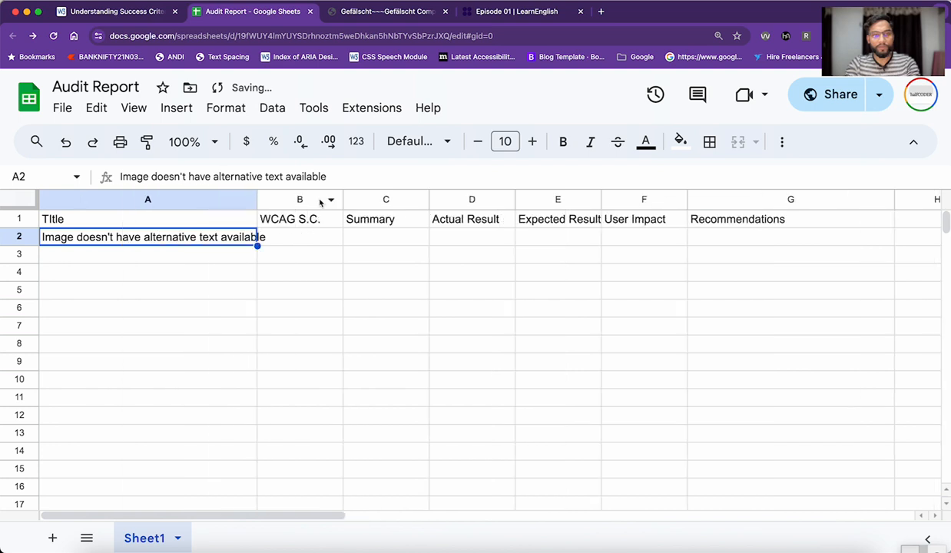
{"action": "right_click", "coordinate": [225, 200]}
{"action": "key", "text": "Escape"}
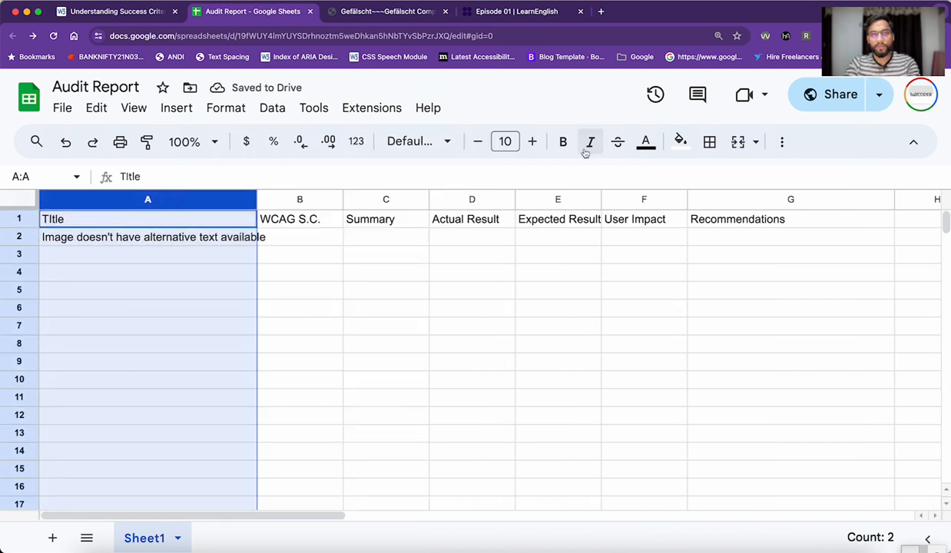
{"action": "left_click", "coordinate": [756, 142]}
{"action": "left_click", "coordinate": [782, 142]}
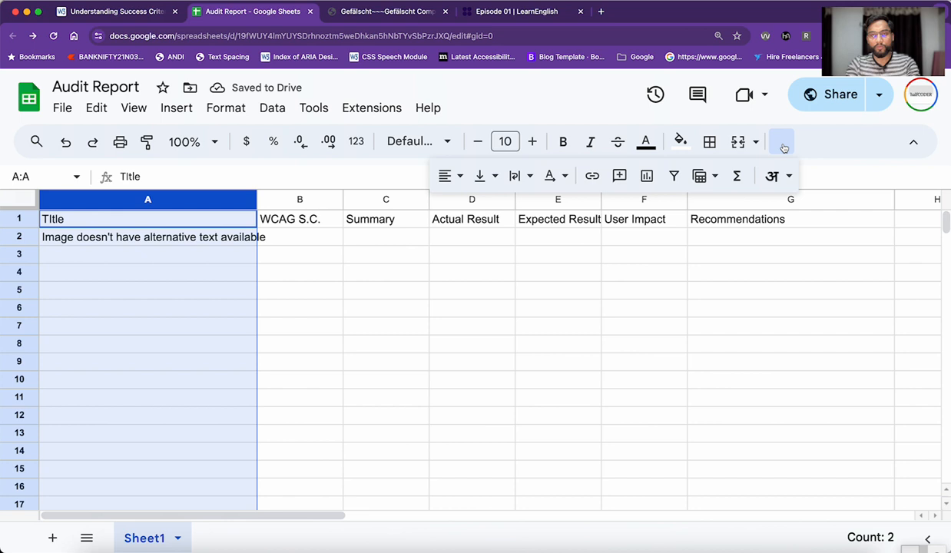
{"action": "left_click", "coordinate": [514, 176]}
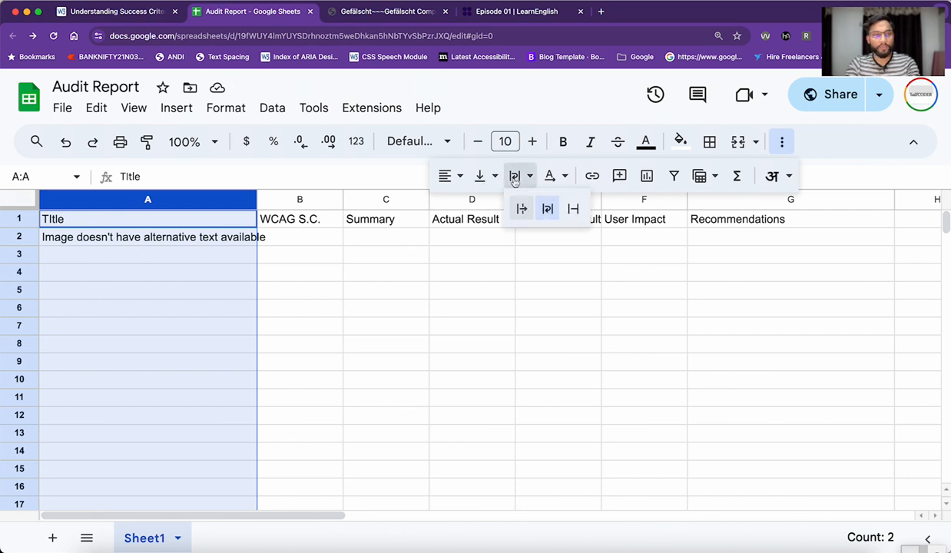
{"action": "left_click", "coordinate": [547, 208]}
{"action": "left_click", "coordinate": [275, 252]}
{"action": "left_click_drag", "start_coordinate": [256, 200], "coordinate": [243, 200]}
Make the header cells A1 to G1 bold.
{"action": "left_click", "coordinate": [222, 224]}
{"action": "key", "text": "super+shift+Right"}
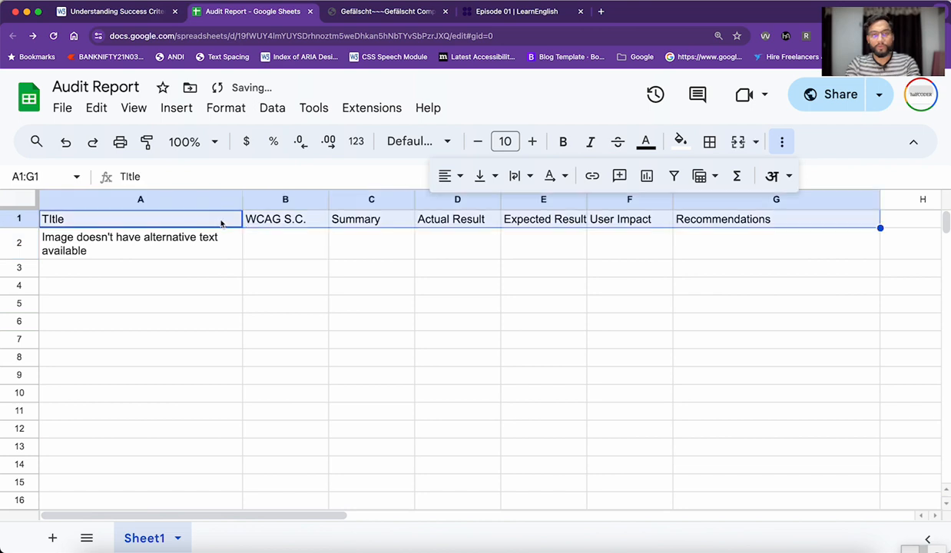
{"action": "key", "text": "super+b"}
{"action": "key", "text": "Right"}
{"action": "key", "text": "Left"}
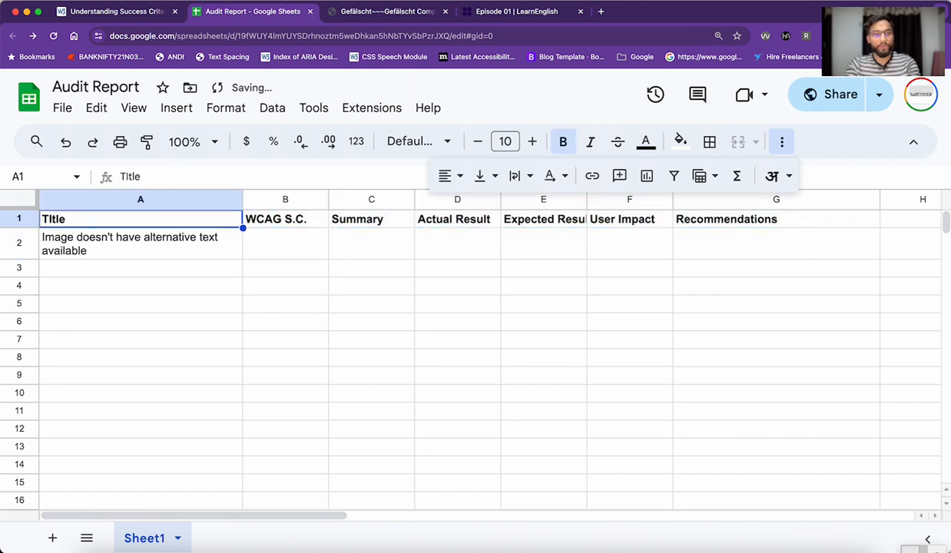
Enter 1.1.1 Non-text Content as the WCAG success criterion for the issue in B2.
{"action": "key", "text": "Down"}
{"action": "key", "text": "Right"}
{"action": "left_click", "coordinate": [121, 242]}
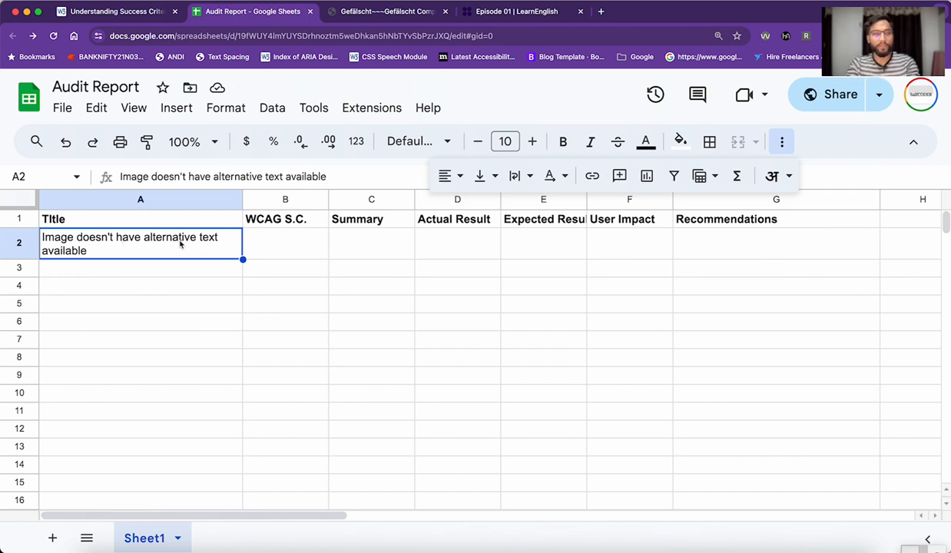
{"action": "left_click", "coordinate": [276, 246]}
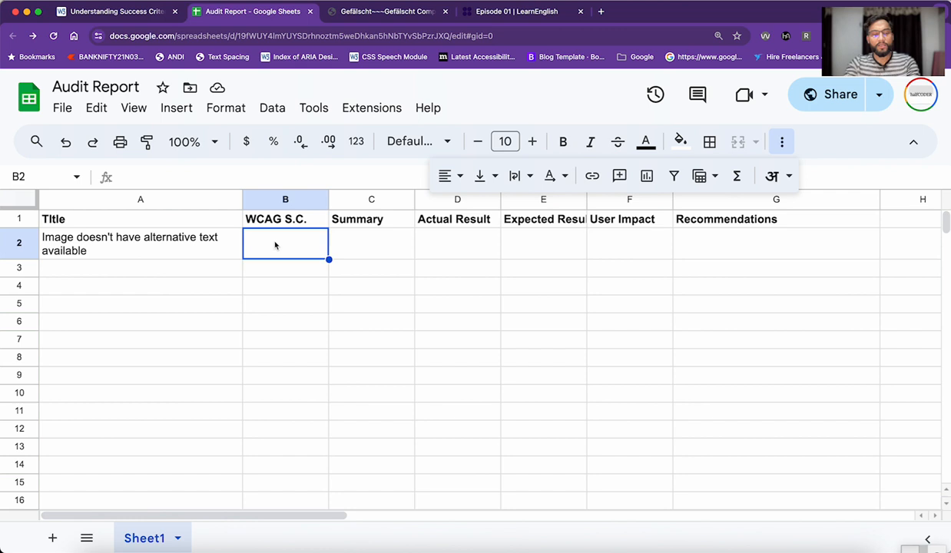
{"action": "type", "text": "1.1.1 Non-text "}
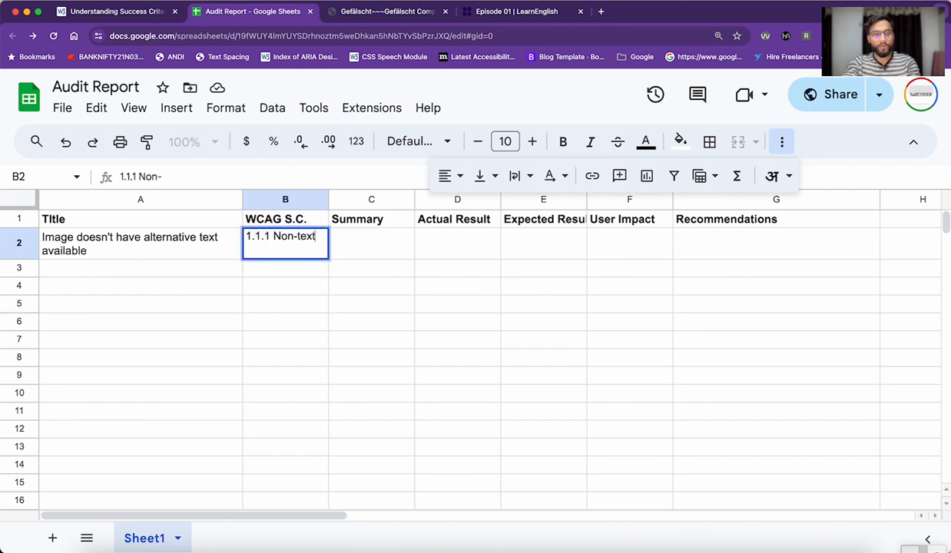
{"action": "type", "text": "Content"}
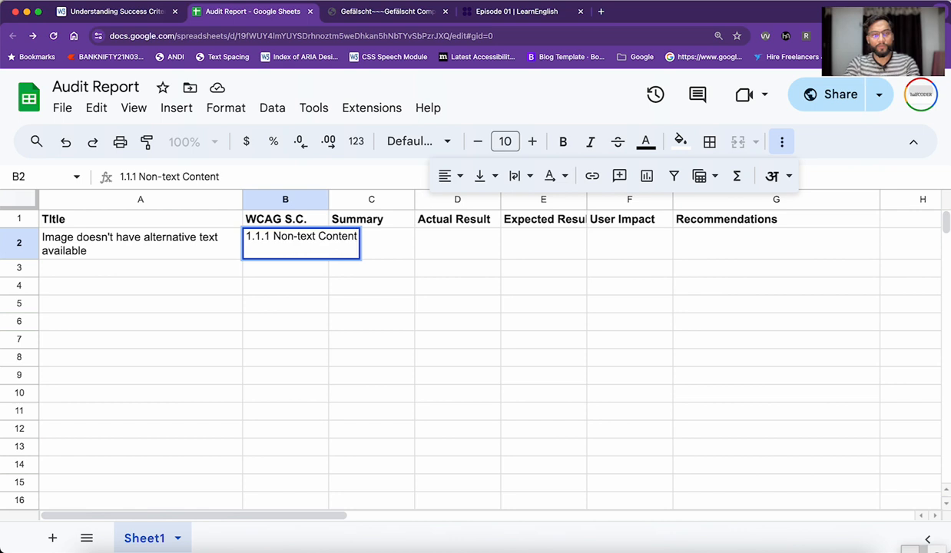
{"action": "key", "text": "Return"}
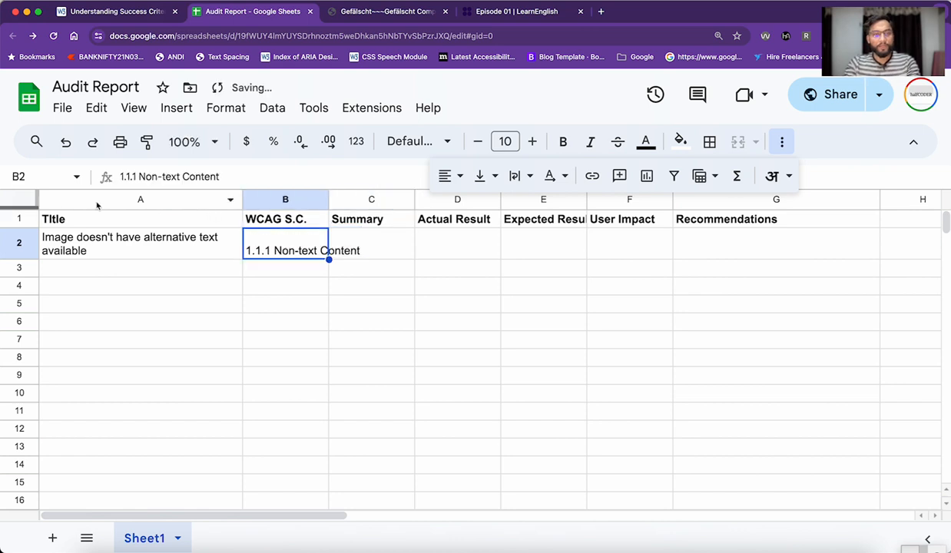
Turn on text wrapping for the entire sheet and widen column B so its row 2 entry fits on one line.
{"action": "left_click", "coordinate": [24, 202]}
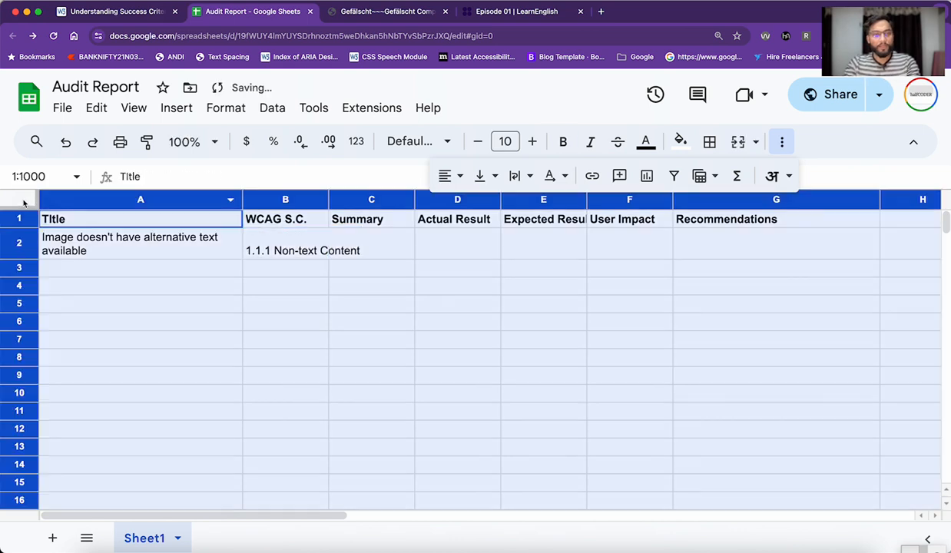
{"action": "left_click", "coordinate": [781, 143]}
{"action": "left_click", "coordinate": [781, 142]}
{"action": "left_click", "coordinate": [520, 176]}
{"action": "left_click", "coordinate": [547, 208]}
{"action": "left_click", "coordinate": [292, 258]}
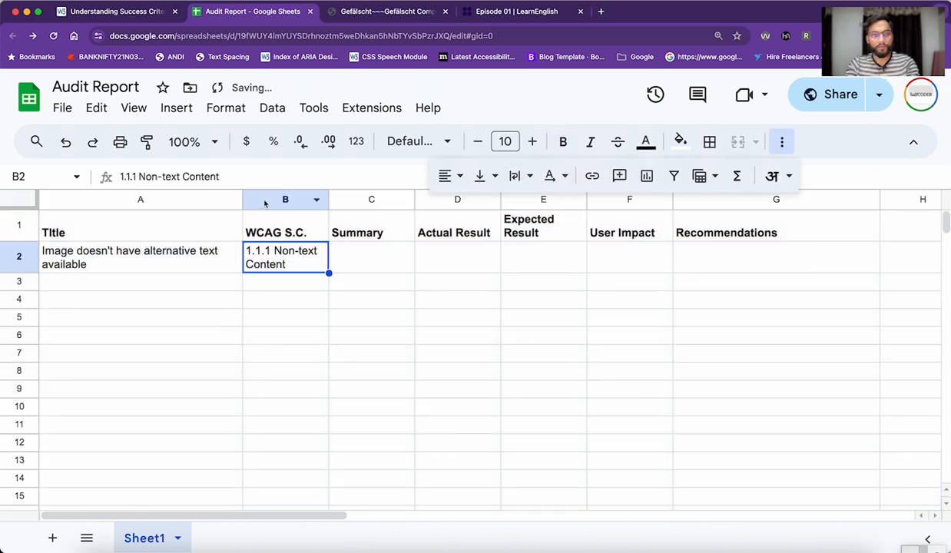
{"action": "left_click_drag", "start_coordinate": [328, 199], "coordinate": [375, 200]}
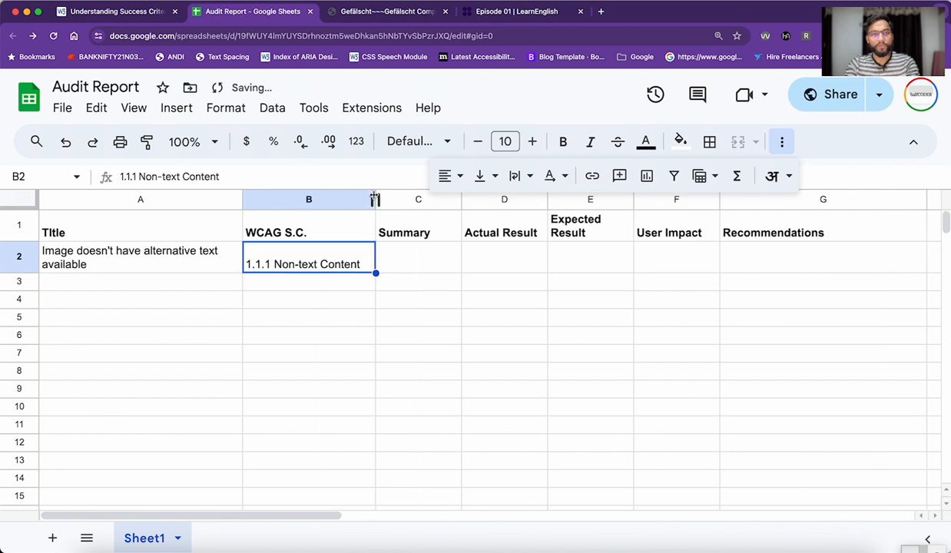
Centre the contents of the entire sheet horizontally and align them to the middle vertically, with text wrapping applied.
{"action": "left_click", "coordinate": [37, 199]}
{"action": "left_click", "coordinate": [449, 176]}
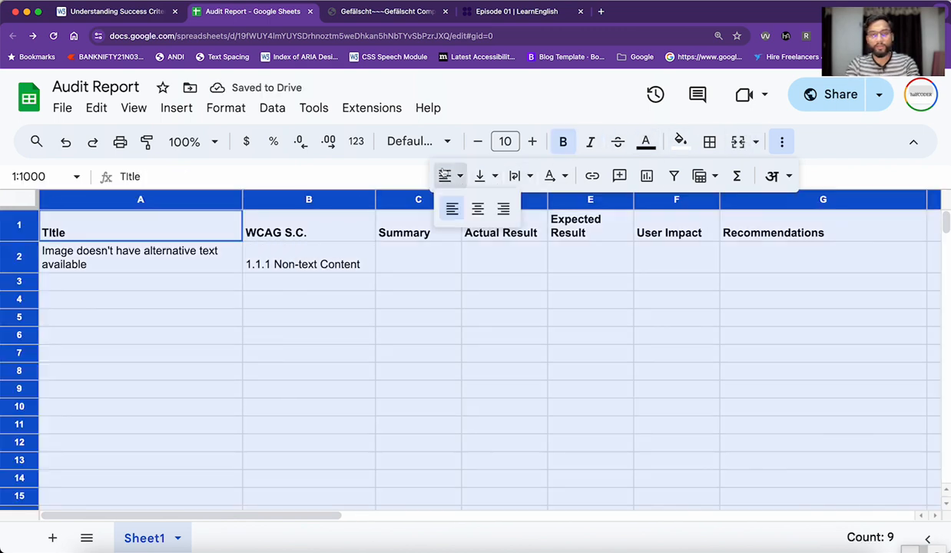
{"action": "left_click", "coordinate": [477, 209]}
{"action": "left_click", "coordinate": [479, 176]}
{"action": "left_click", "coordinate": [504, 208]}
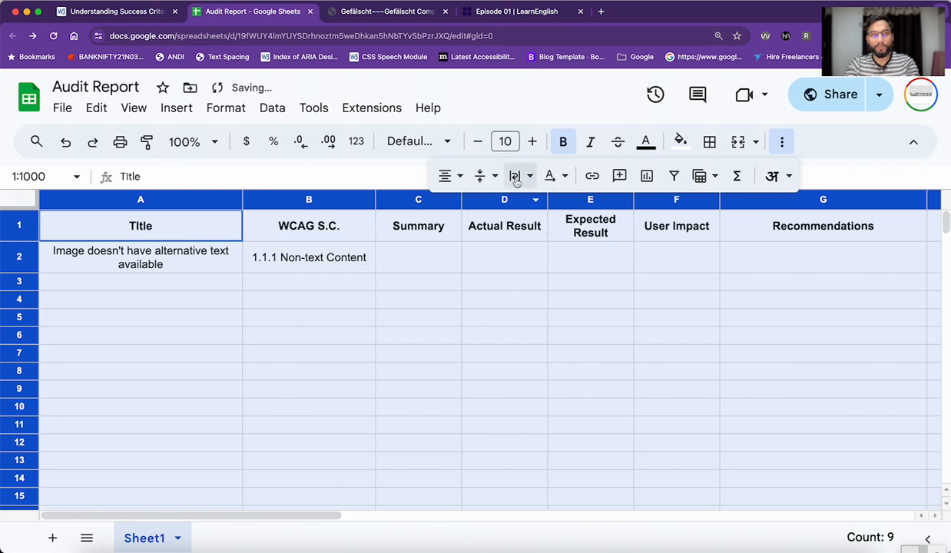
{"action": "left_click", "coordinate": [516, 178]}
{"action": "left_click", "coordinate": [548, 210]}
Widen the Summary column to slightly more than the width of column A.
{"action": "left_click", "coordinate": [280, 251]}
{"action": "key", "text": "Right"}
{"action": "left_click_drag", "start_coordinate": [461, 199], "coordinate": [607, 202]}
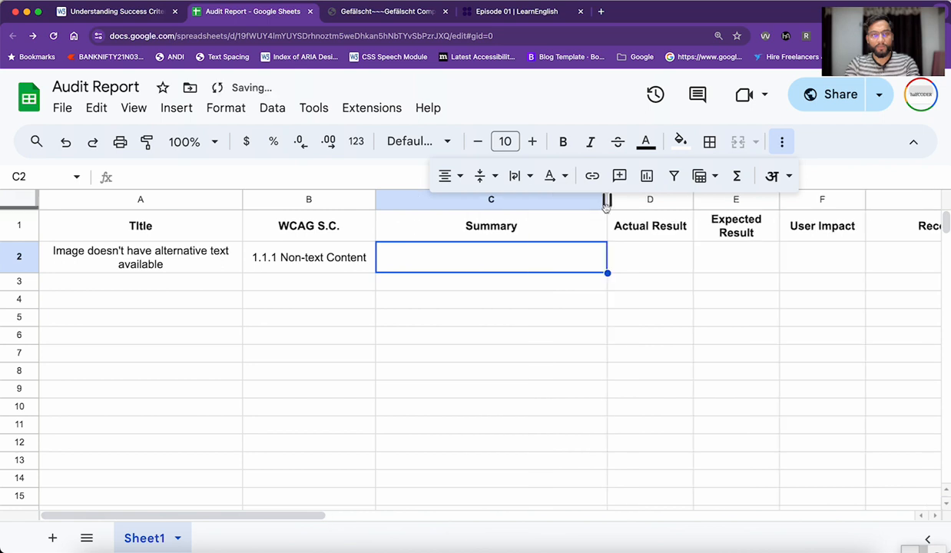
Enter Image under the heading "Laptops & Notebooks" does not have alternative text provided as the summary in C2.
{"action": "double_click", "coordinate": [522, 260]}
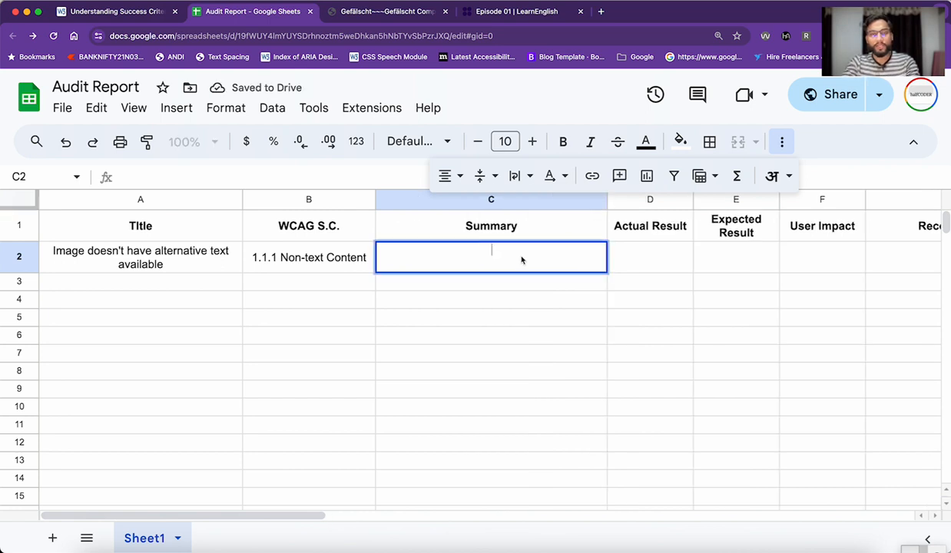
{"action": "type", "text": "Imag"}
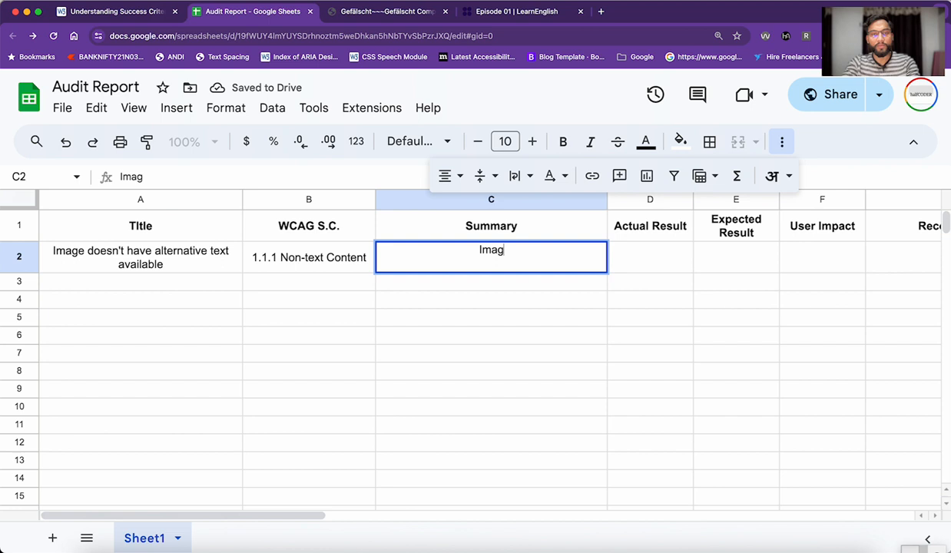
{"action": "type", "text": "e undert wh"}
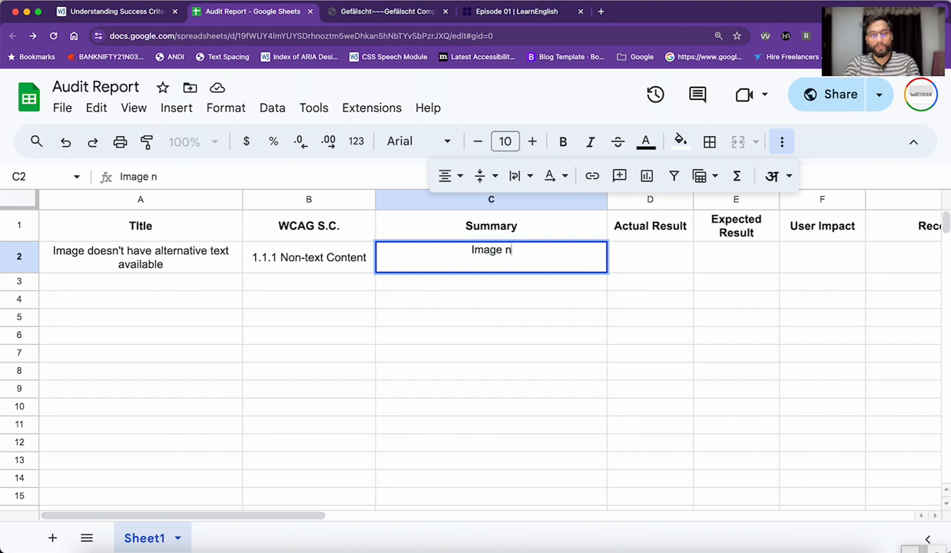
{"action": "key", "text": "BackSpace"}
{"action": "key", "text": "BackSpace"}
{"action": "key", "text": "BackSpace"}
{"action": "key", "text": "BackSpace"}
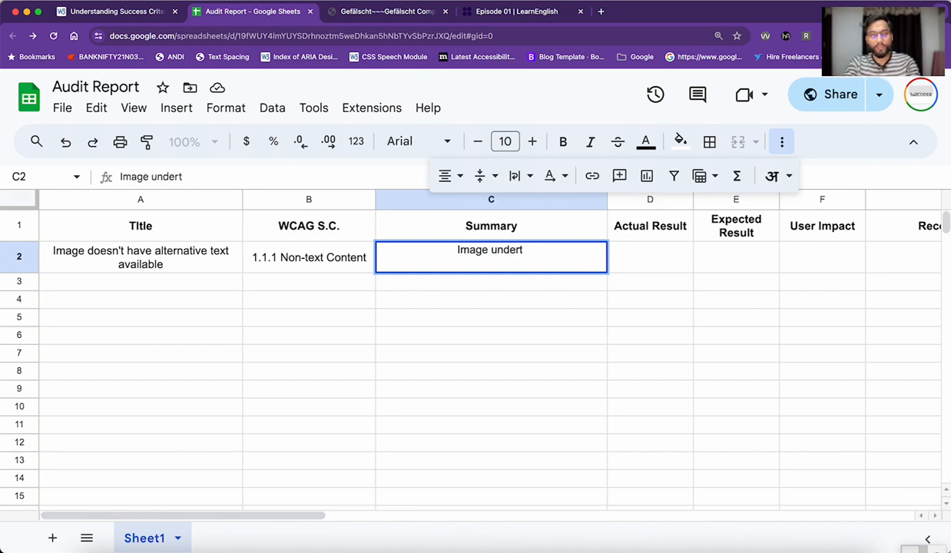
{"action": "type", "text": "the heading \"\""}
{"action": "key", "text": "Left"}
{"action": "type", "text": "Laptops & Notebooks"}
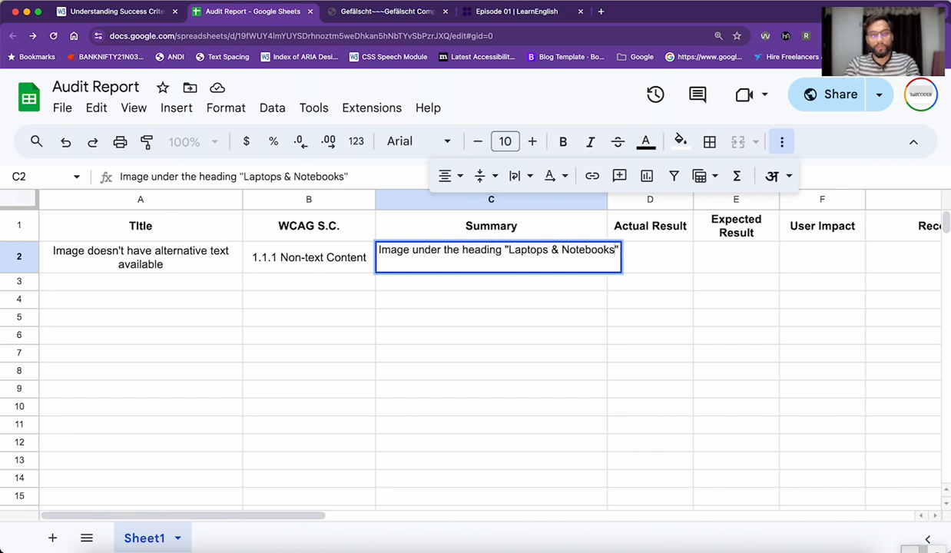
{"action": "type", "text": "doe"}
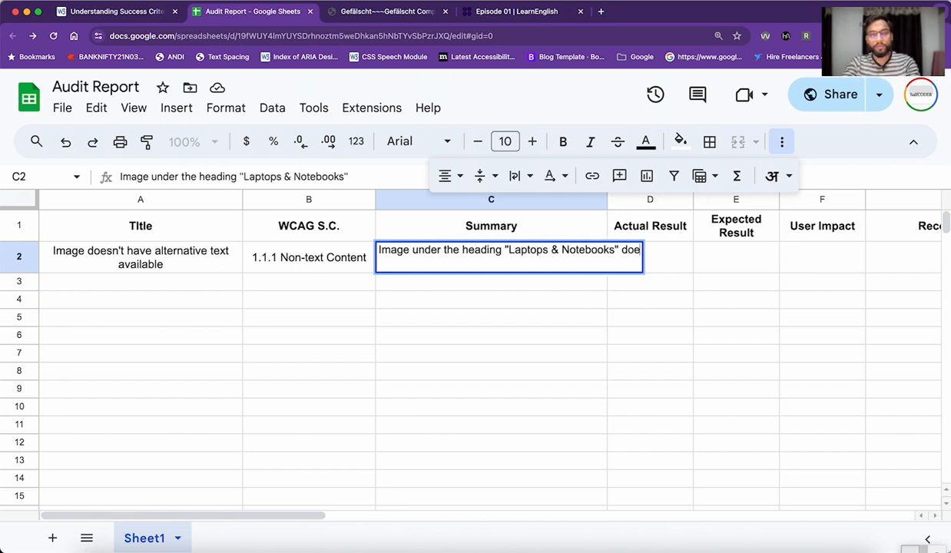
{"action": "type", "text": "s not have alt alter"}
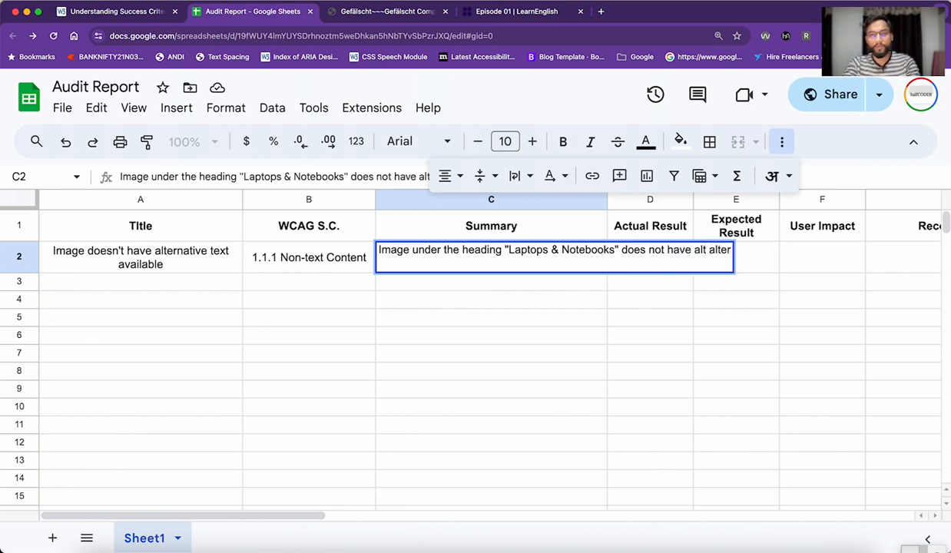
{"action": "key", "text": "alt+shift+Left"}
{"action": "key", "text": "BackSpace"}
{"action": "key", "text": "BackSpace"}
{"action": "type", "text": "ernative text"}
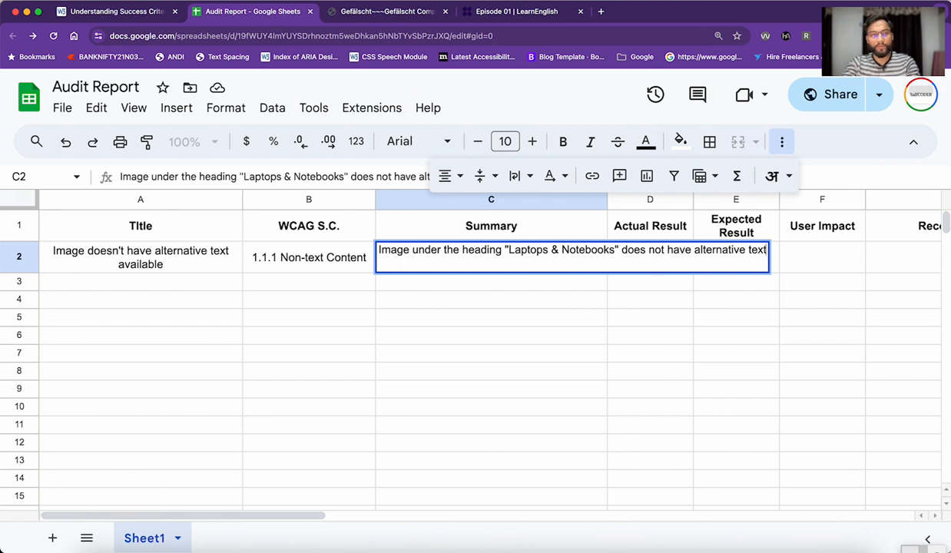
{"action": "type", "text": " provided"}
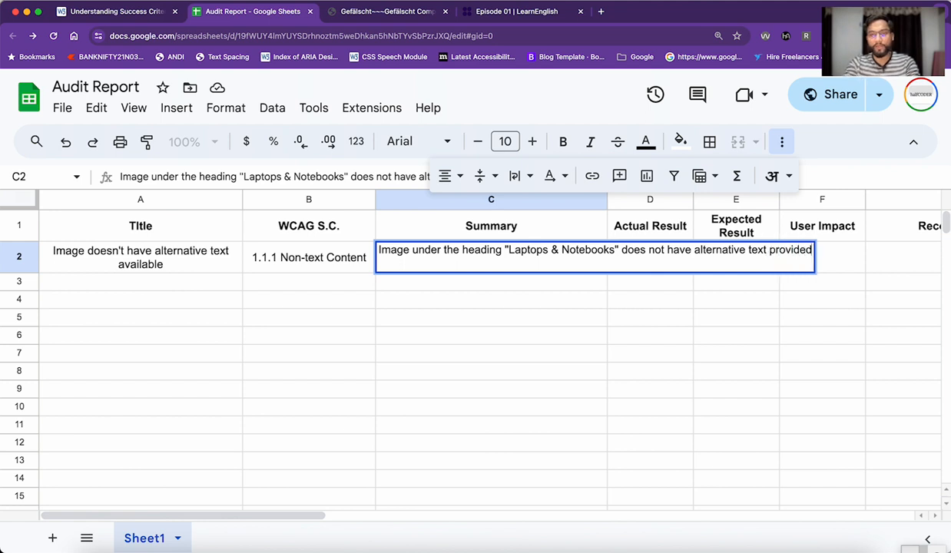
{"action": "key", "text": "Return"}
Widen the Actual Result column to about the width of the Summary column and select its empty cell D2.
{"action": "key", "text": "Right"}
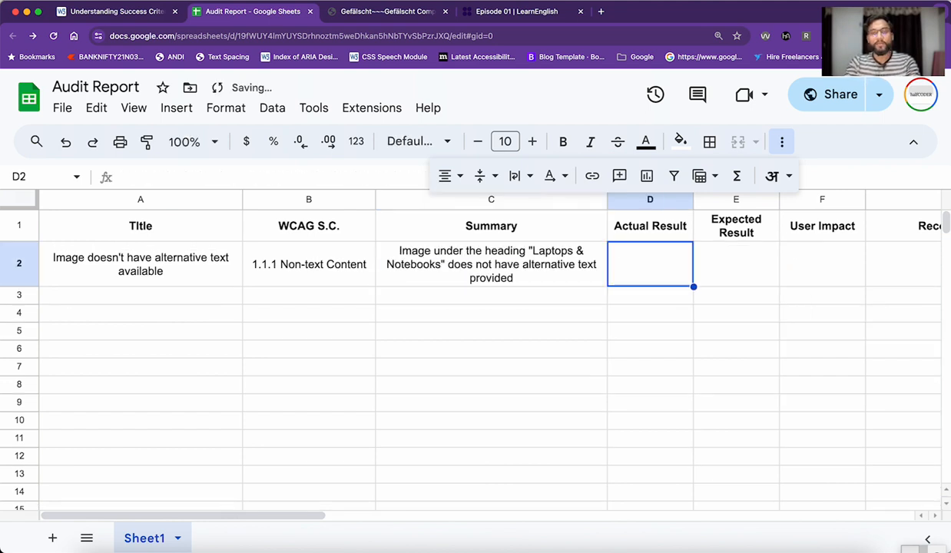
{"action": "left_click_drag", "start_coordinate": [693, 199], "coordinate": [835, 221]}
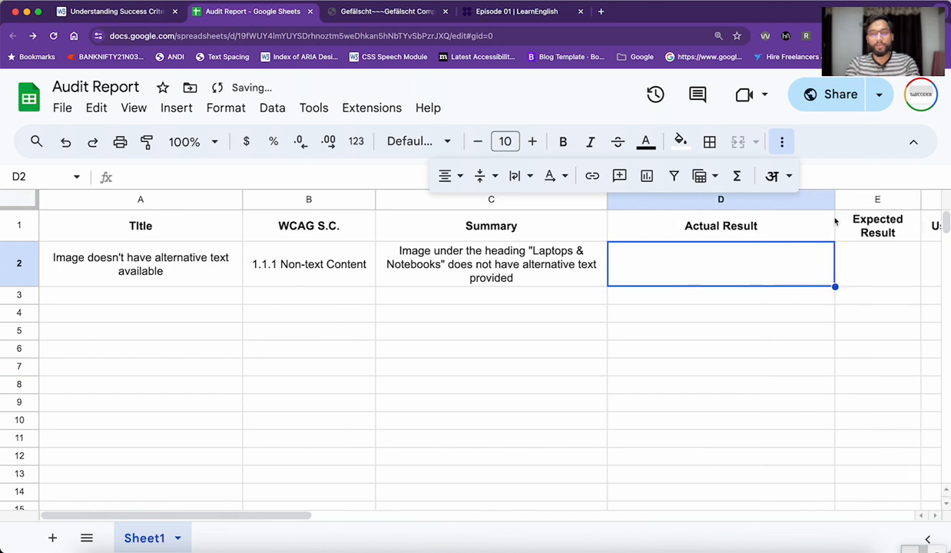
{"action": "left_click", "coordinate": [475, 275]}
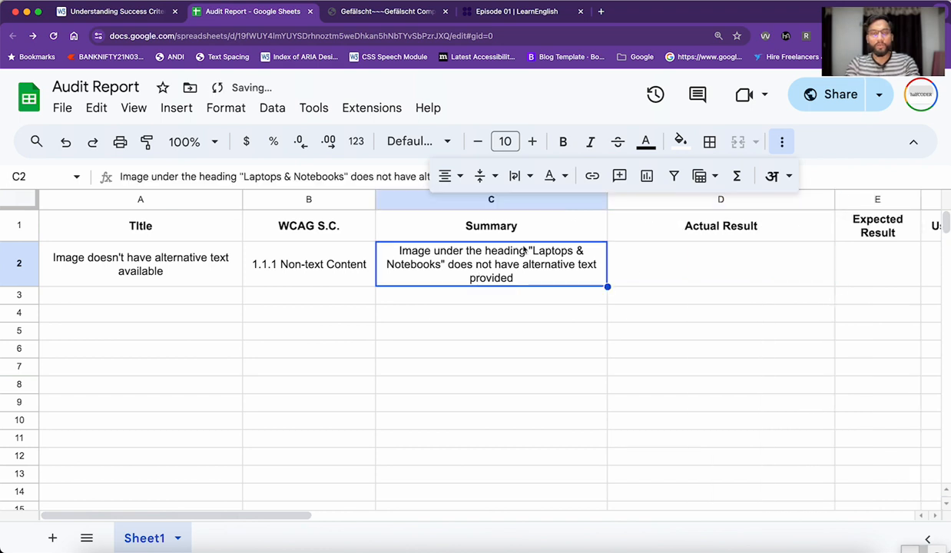
{"action": "left_click", "coordinate": [792, 144]}
{"action": "left_click", "coordinate": [638, 268]}
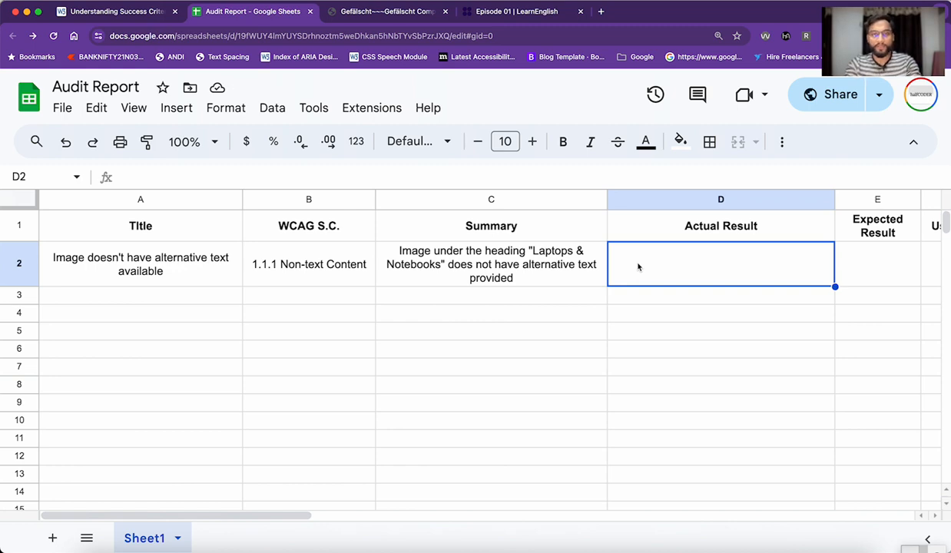
Switch to the Gefälscht laptops page and start VoiceOver with the focus in the page's search field.
{"action": "left_click", "coordinate": [413, 12]}
{"action": "left_click", "coordinate": [466, 119]}
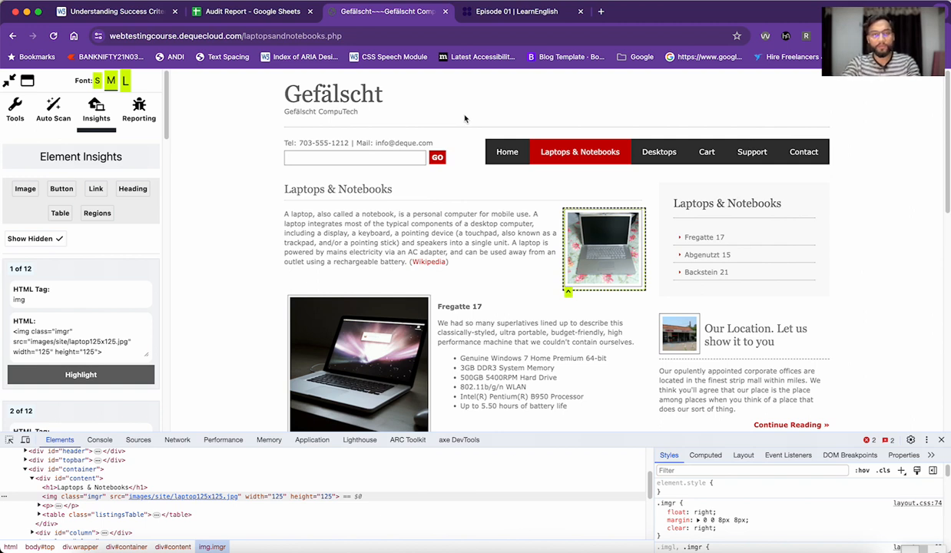
{"action": "key", "text": "super+F5"}
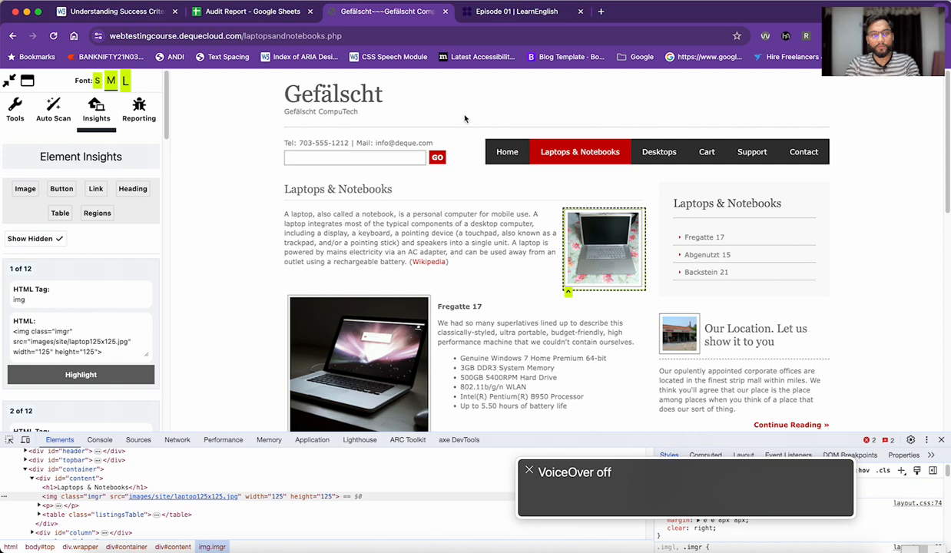
{"action": "left_click", "coordinate": [388, 158]}
{"action": "key", "text": "super+F5"}
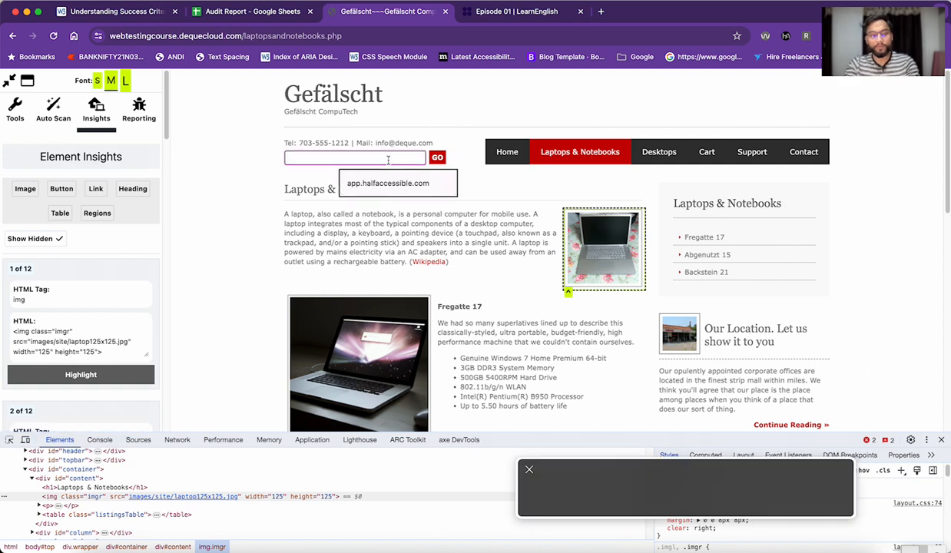
Move the VoiceOver cursor to the image beside the Laptops & Notebooks introduction to hear how it is announced, and turn VoiceOver off.
{"action": "key", "text": "Tab"}
{"action": "key", "text": "Tab"}
{"action": "key", "text": "ctrl+alt+Right"}
{"action": "key", "text": "ctrl+alt+Right"}
{"action": "key", "text": "ctrl+alt+Right"}
{"action": "key", "text": "ctrl+alt+Right"}
{"action": "key", "text": "ctrl+alt+Right"}
{"action": "key", "text": "ctrl+alt+Right"}
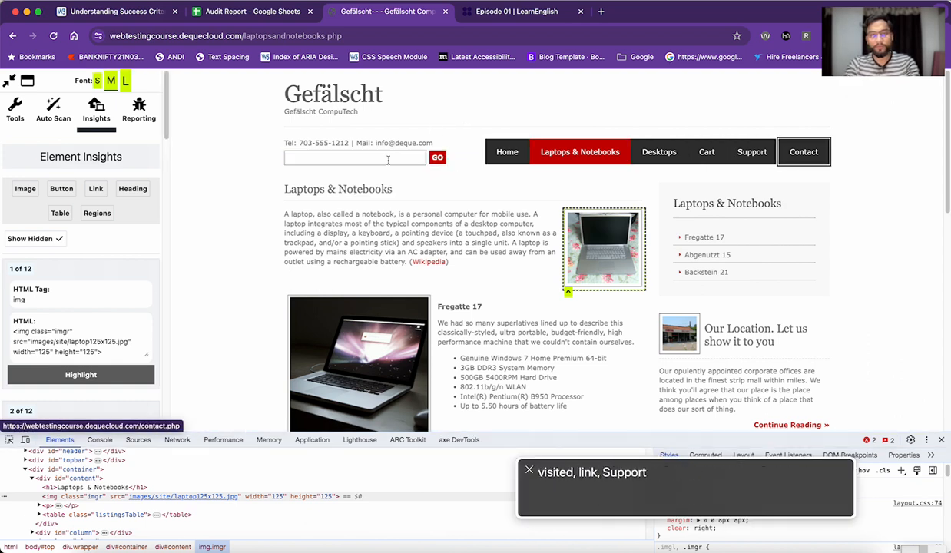
{"action": "key", "text": "ctrl+alt+Right"}
{"action": "key", "text": "ctrl+alt+Right"}
{"action": "key", "text": "ctrl+alt+Right"}
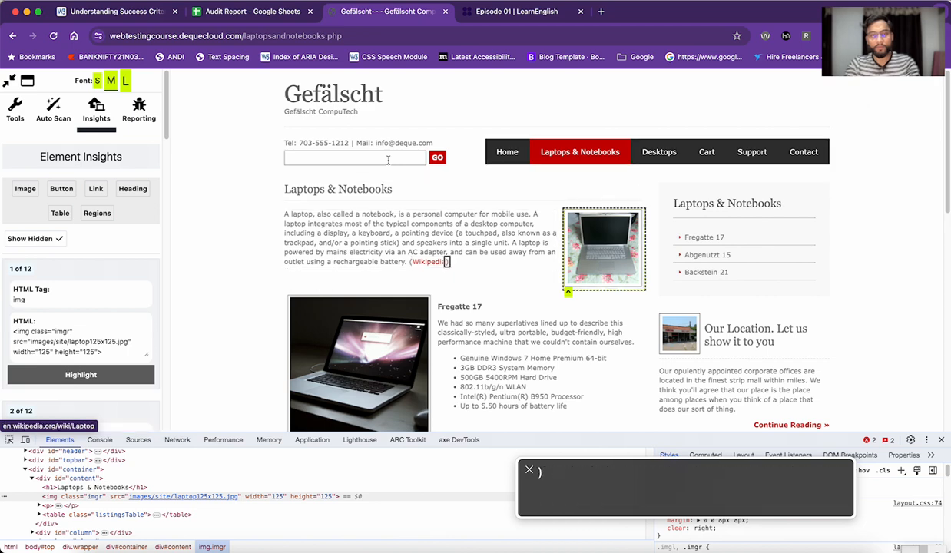
{"action": "key", "text": "ctrl+alt+Left"}
{"action": "key", "text": "ctrl+alt+Left"}
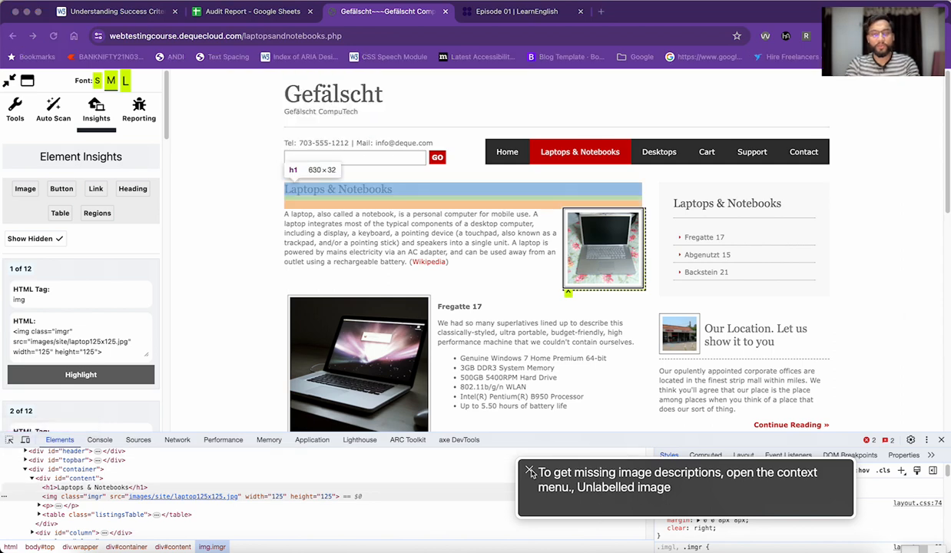
{"action": "key", "text": "super+F5"}
Return to the Audit Report sheet and enter Screen reader is reading the image as "Unlablled Image" as the actual result in D2.
{"action": "left_click", "coordinate": [477, 18]}
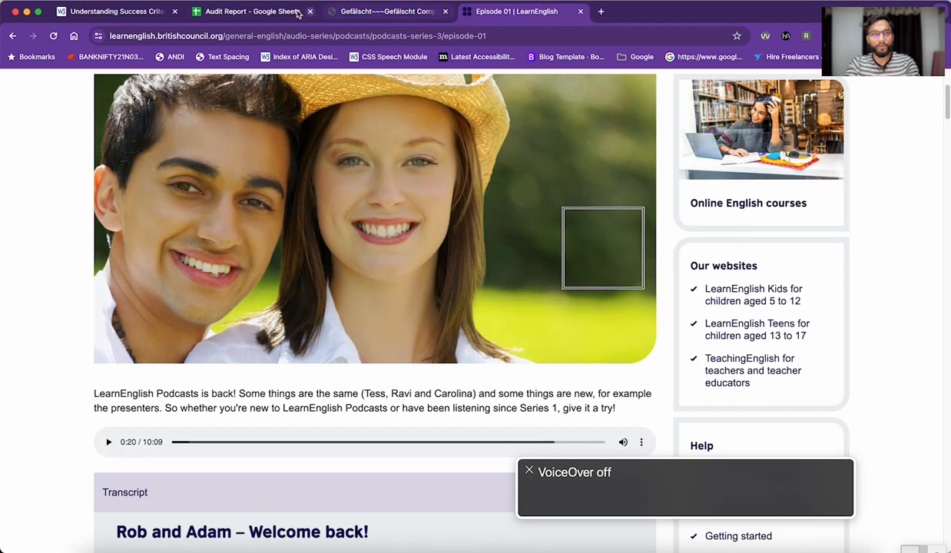
{"action": "left_click", "coordinate": [273, 10]}
{"action": "double_click", "coordinate": [648, 269]}
{"action": "type", "text": "Screen reade"}
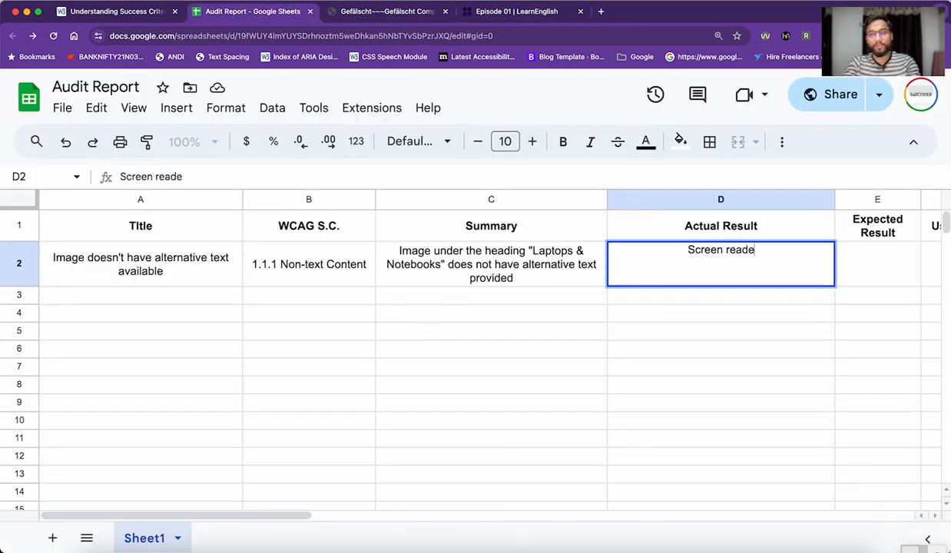
{"action": "type", "text": "r is raeding"}
{"action": "key", "text": "alt+shift+Left"}
{"action": "type", "text": "reading the imagh"}
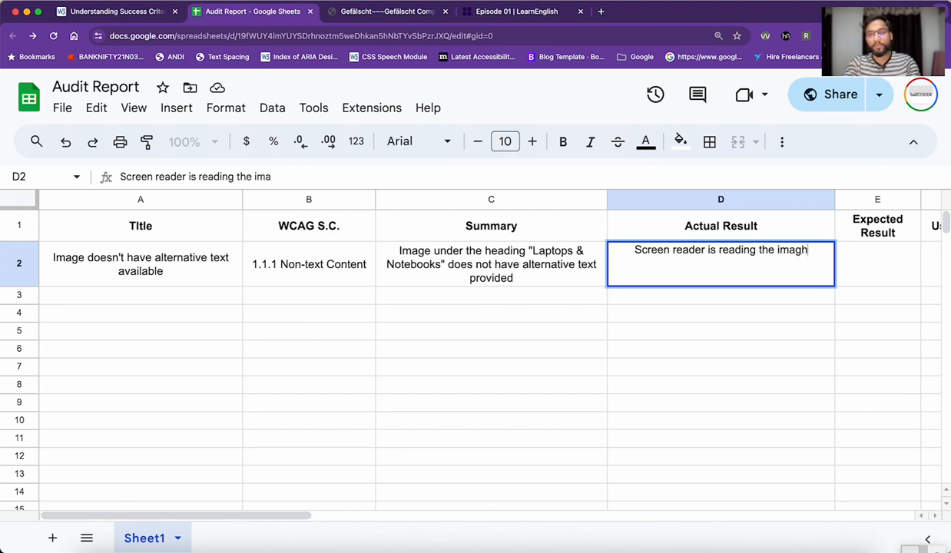
{"action": "key", "text": "BackSpace"}
{"action": "type", "text": "e as "}
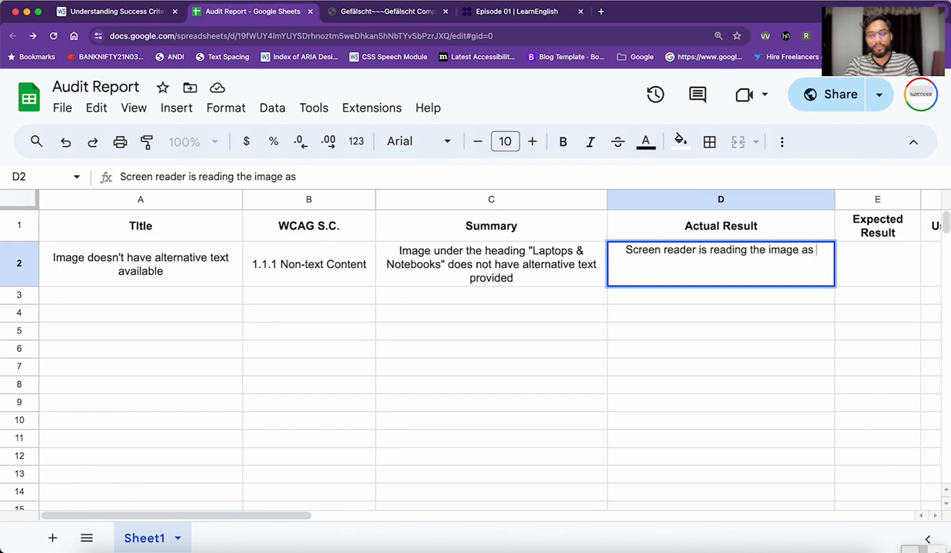
{"action": "type", "text": "Unlablledby"}
{"action": "key", "text": "BackSpace"}
{"action": "key", "text": "BackSpace"}
{"action": "key", "text": "BackSpace"}
{"action": "type", "text": "Image"}
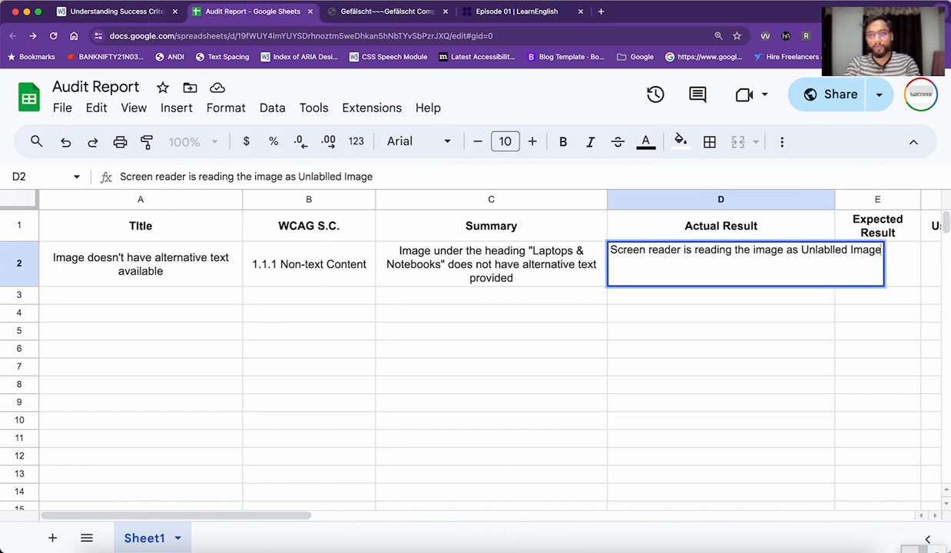
{"action": "type", "text": "\""}
{"action": "key", "text": "super+Right"}
{"action": "type", "text": "\""}
{"action": "key", "text": "Return"}
Widen the Expected Result column to about one and a half times the width of the Actual Result column.
{"action": "key", "text": "Up"}
{"action": "key", "text": "Right"}
{"action": "key", "text": "Right"}
{"action": "key", "text": "Right"}
{"action": "key", "text": "Right"}
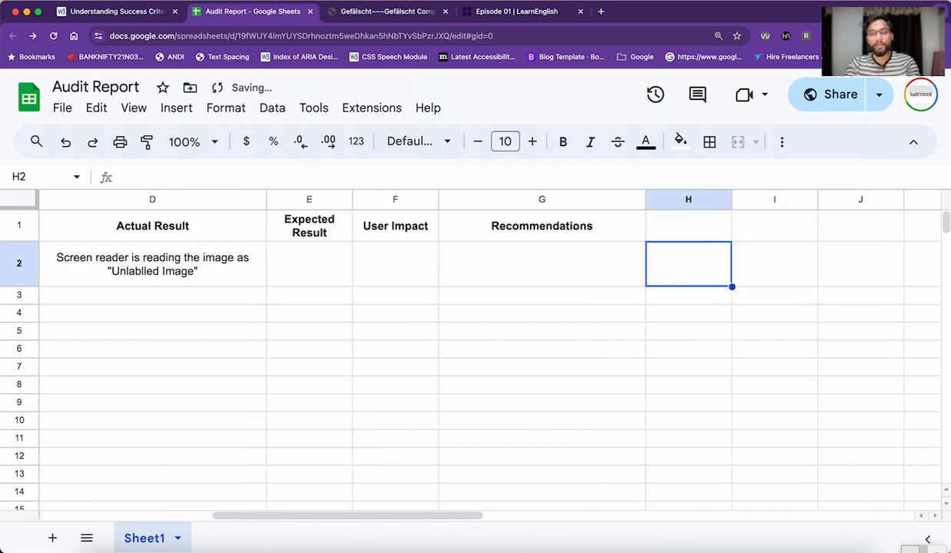
{"action": "key", "text": "Left"}
{"action": "key", "text": "Left"}
{"action": "key", "text": "Left"}
{"action": "left_click_drag", "start_coordinate": [354, 200], "coordinate": [615, 200]}
Enter Screen Reader should either skip the image if it is decorative or a sufficient alternative text should be provided to the image in E2.
{"action": "double_click", "coordinate": [461, 252]}
{"action": "type", "text": "Screenr ead"}
{"action": "key", "text": "BackSpace"}
{"action": "key", "text": "BackSpace"}
{"action": "key", "text": "BackSpace"}
{"action": "key", "text": "BackSpace"}
{"action": "key", "text": "BackSpace"}
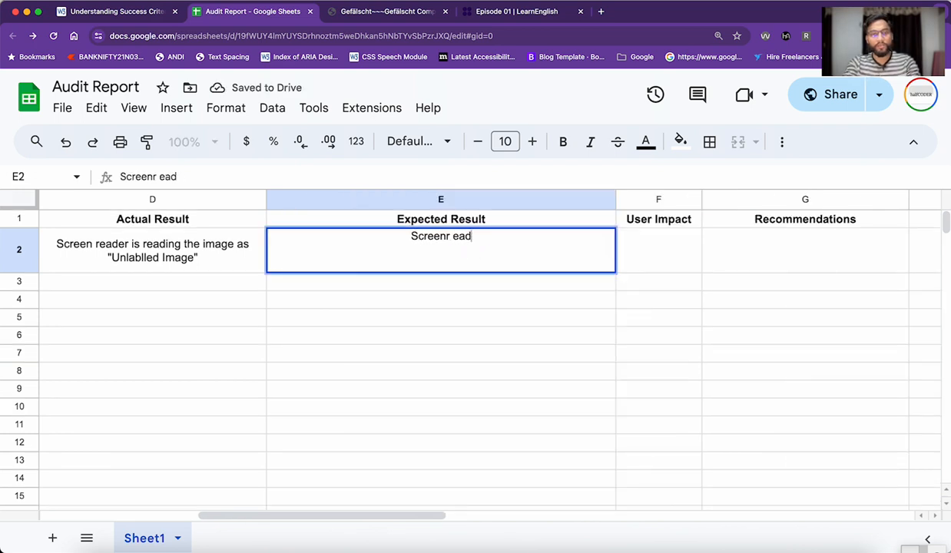
{"action": "type", "text": "Reader shoul"}
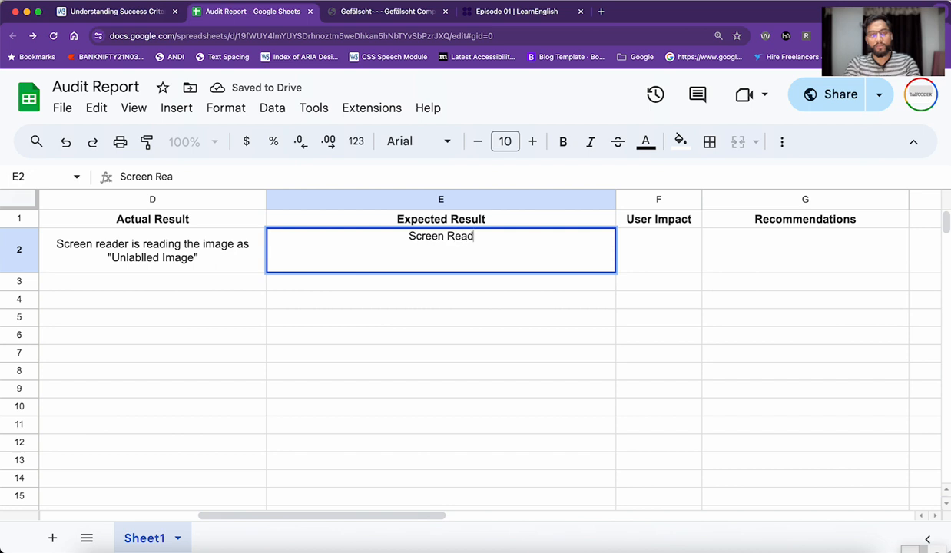
{"action": "type", "text": "ither skip th"}
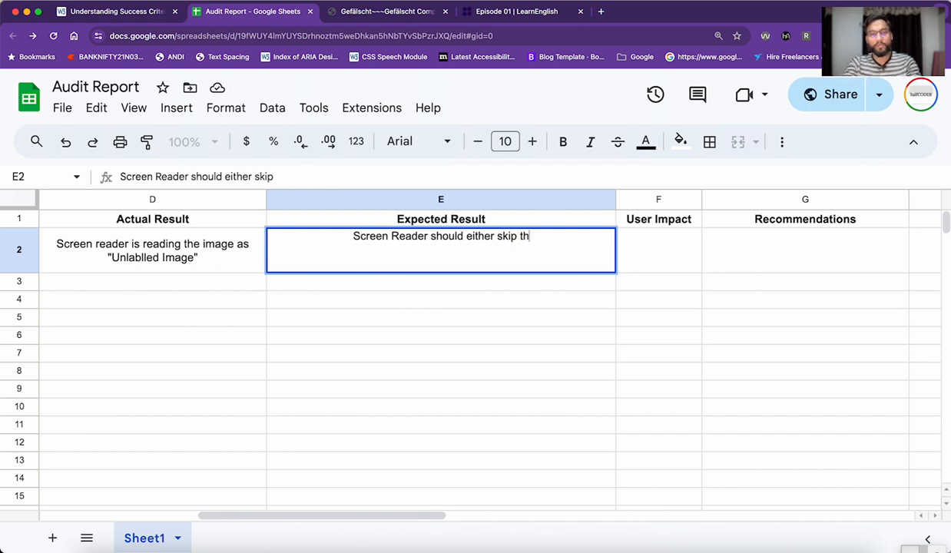
{"action": "type", "text": "e image if it is ed"}
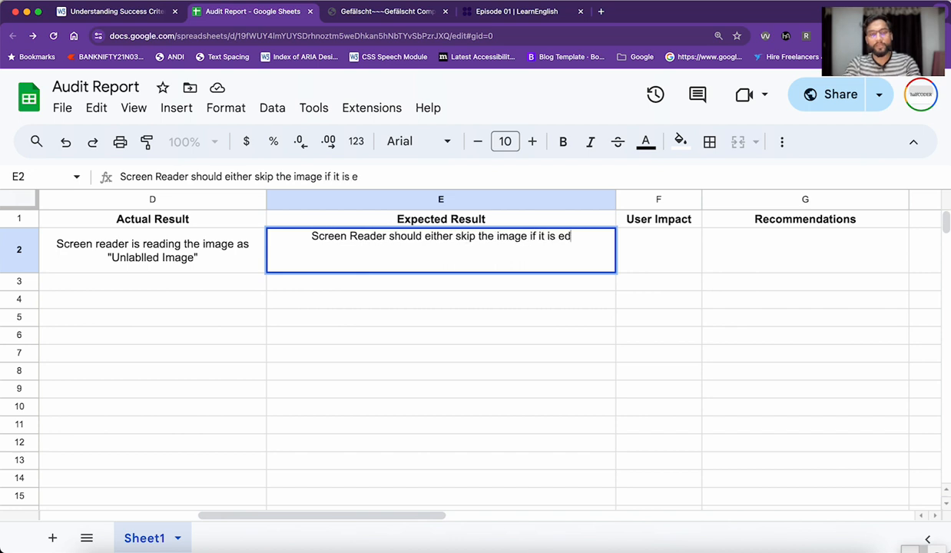
{"action": "key", "text": "BackSpace"}
{"action": "key", "text": "BackSpace"}
{"action": "type", "text": "desorative or "}
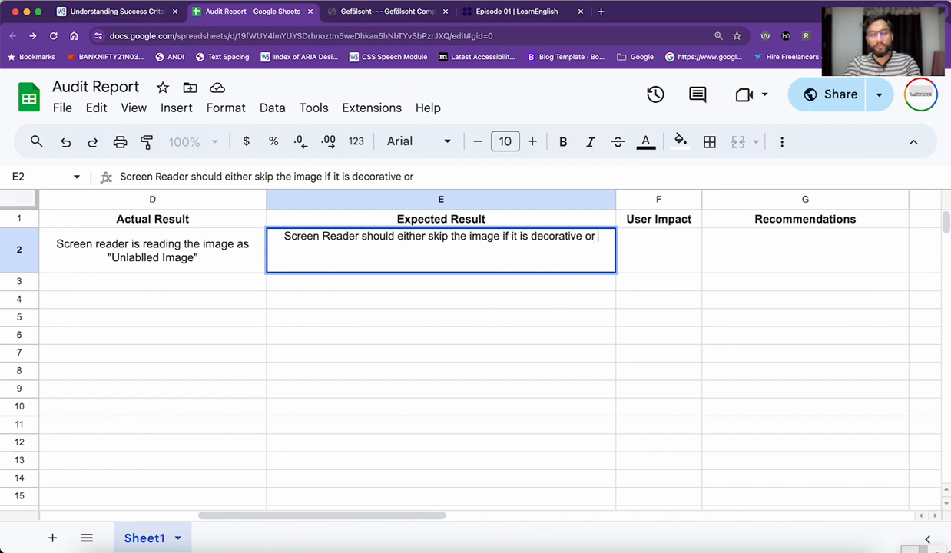
{"action": "type", "text": "al"}
{"action": "key", "text": "BackSpace"}
{"action": "type", "text": "suf"}
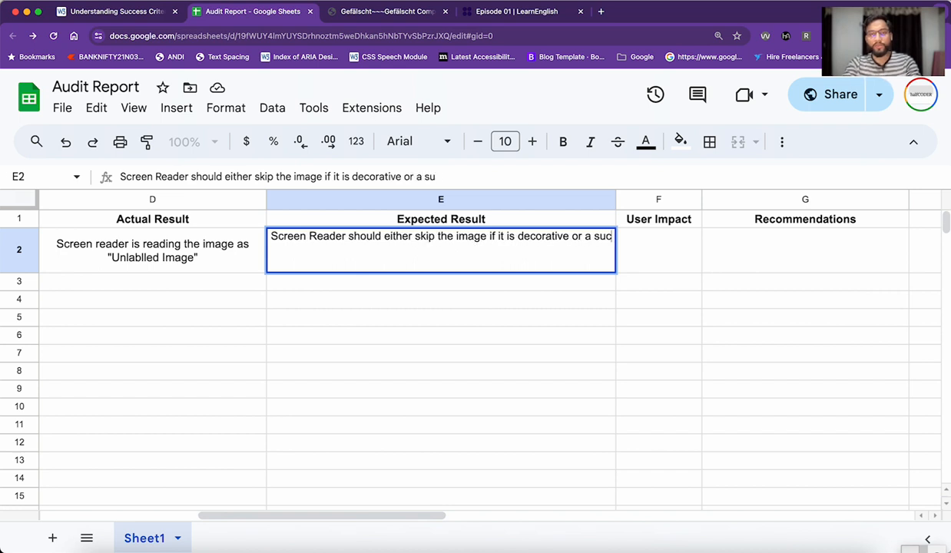
{"action": "type", "text": "ficeint"}
{"action": "key", "text": "BackSpace"}
{"action": "key", "text": "BackSpace"}
{"action": "key", "text": "BackSpace"}
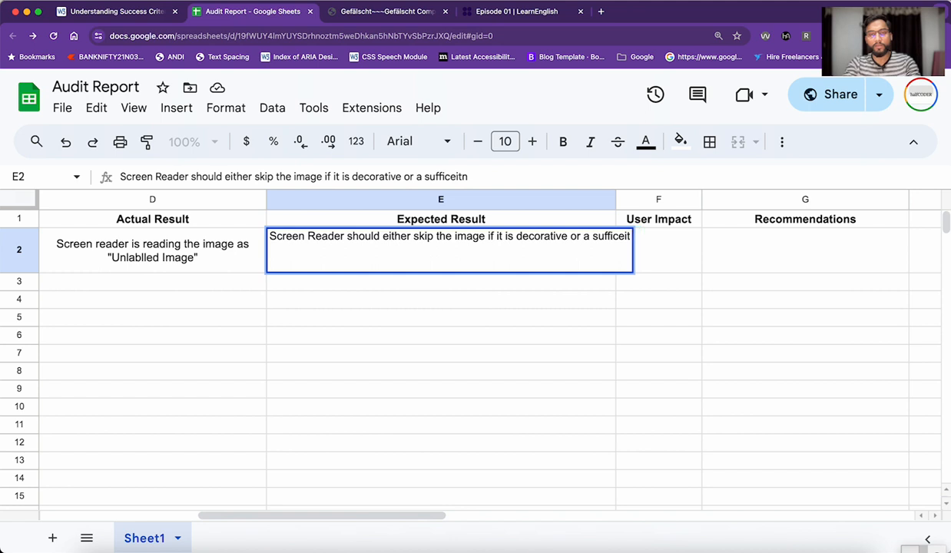
{"action": "type", "text": "ient alter"}
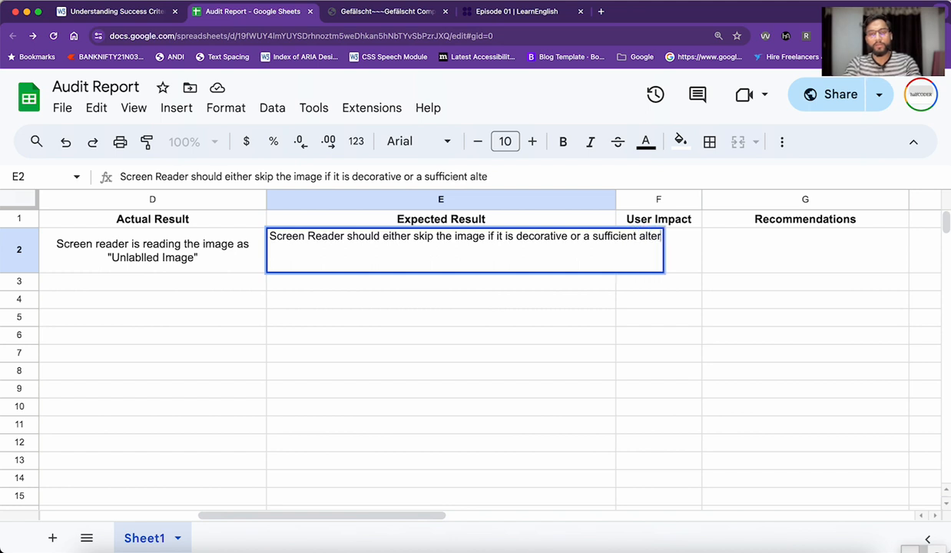
{"action": "type", "text": "native text shjoul"}
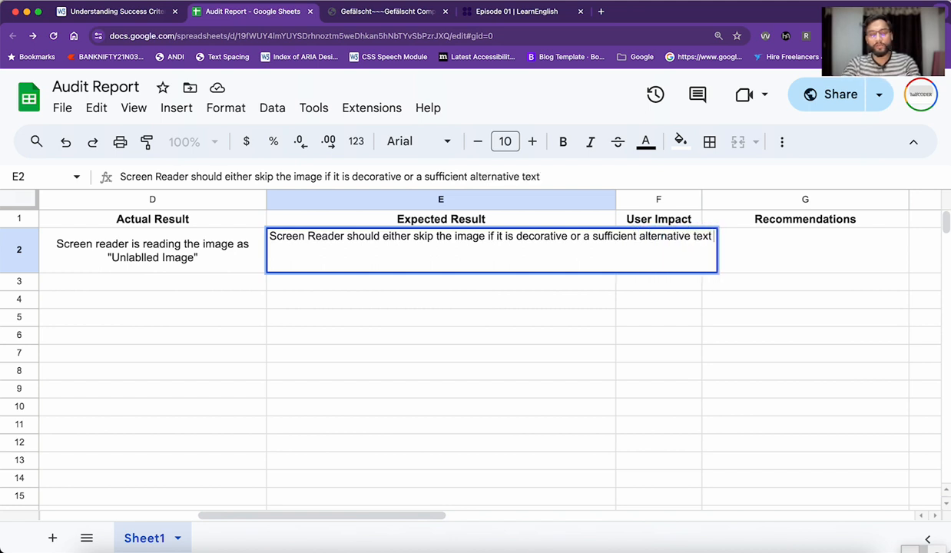
{"action": "key", "text": "alt+shift+Left"}
{"action": "key", "text": "alt+shift+Left"}
{"action": "key", "text": "alt+shift+Right"}
{"action": "key", "text": "BackSpace"}
{"action": "type", "text": "shou"}
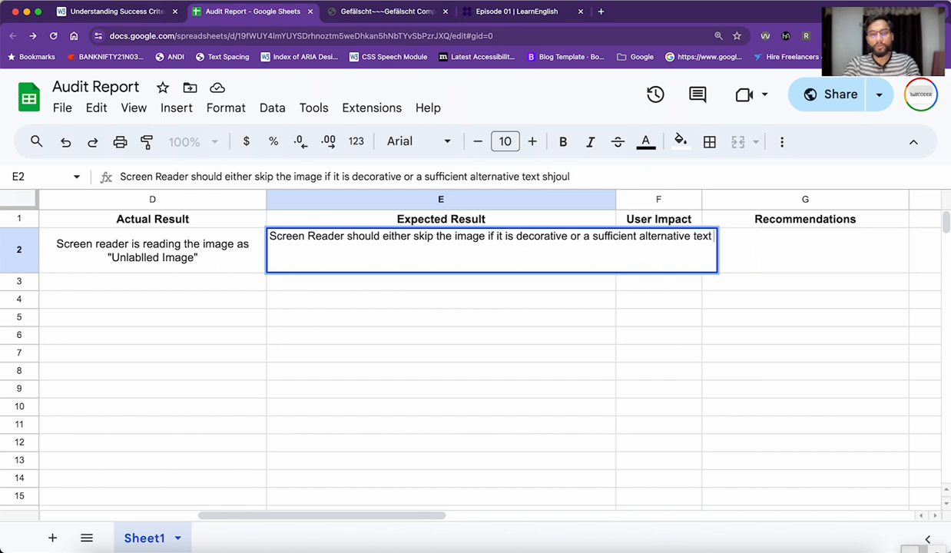
{"action": "type", "text": "ld be provid"}
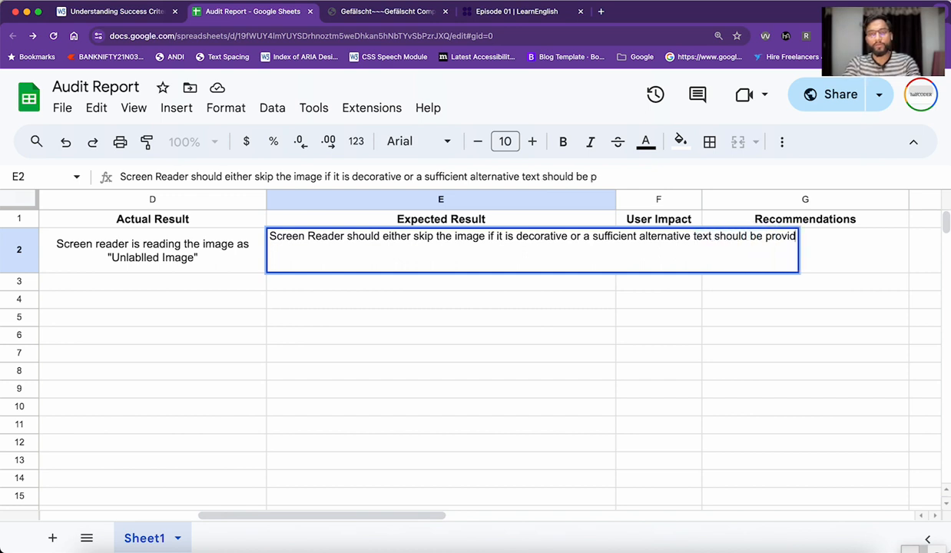
{"action": "type", "text": "ed to the imahe"}
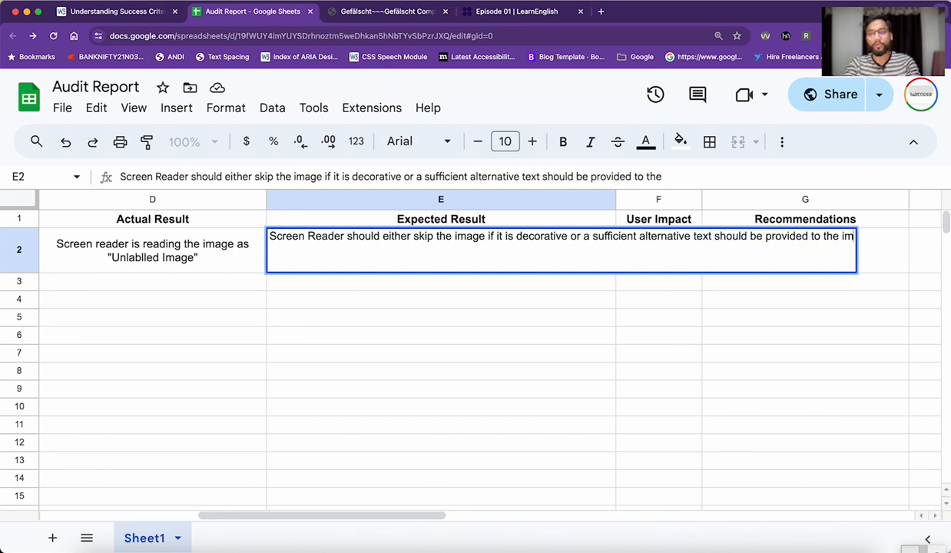
{"action": "key", "text": "BackSpace"}
{"action": "key", "text": "BackSpace"}
{"action": "type", "text": "ge"}
{"action": "key", "text": "BackSpace"}
{"action": "key", "text": "BackSpace"}
{"action": "type", "text": "ge"}
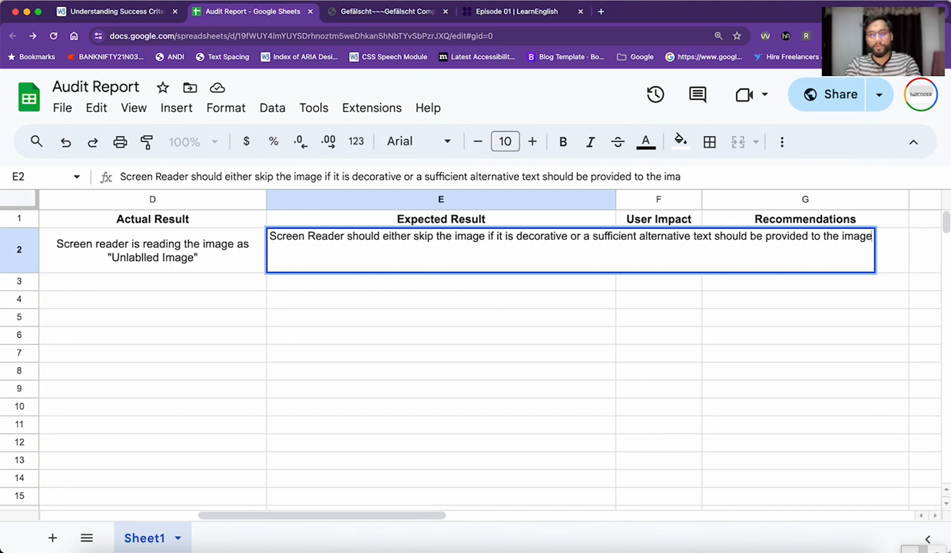
{"action": "key", "text": "Return"}
{"action": "key", "text": "Up"}
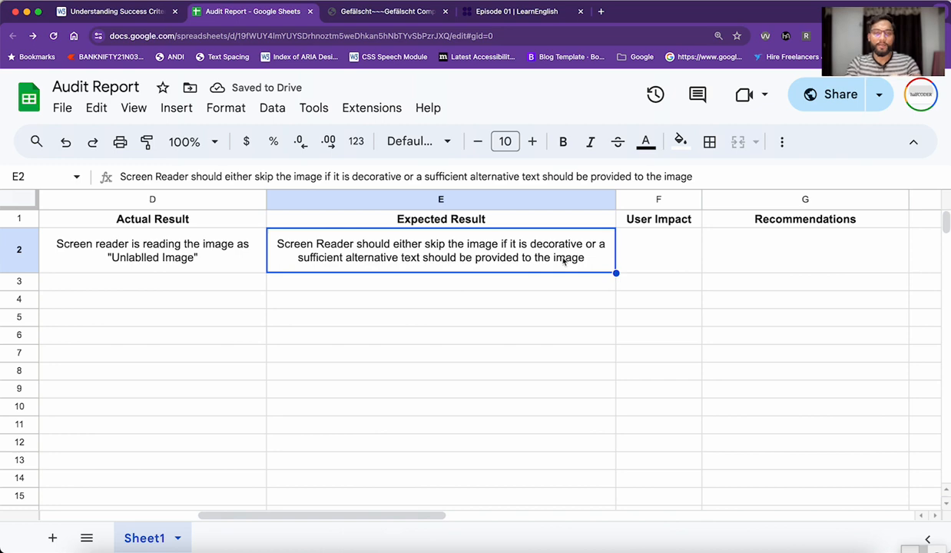
Compare the laptop image on the Gefälscht page with the adjacent introduction paragraph to judge whether the image is decorative or informative.
{"action": "left_click", "coordinate": [489, 19]}
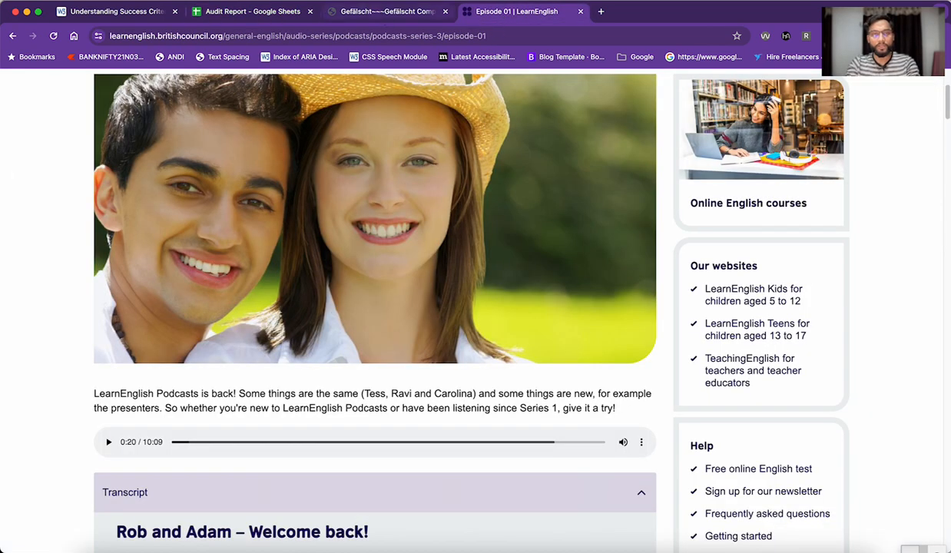
{"action": "left_click", "coordinate": [371, 19]}
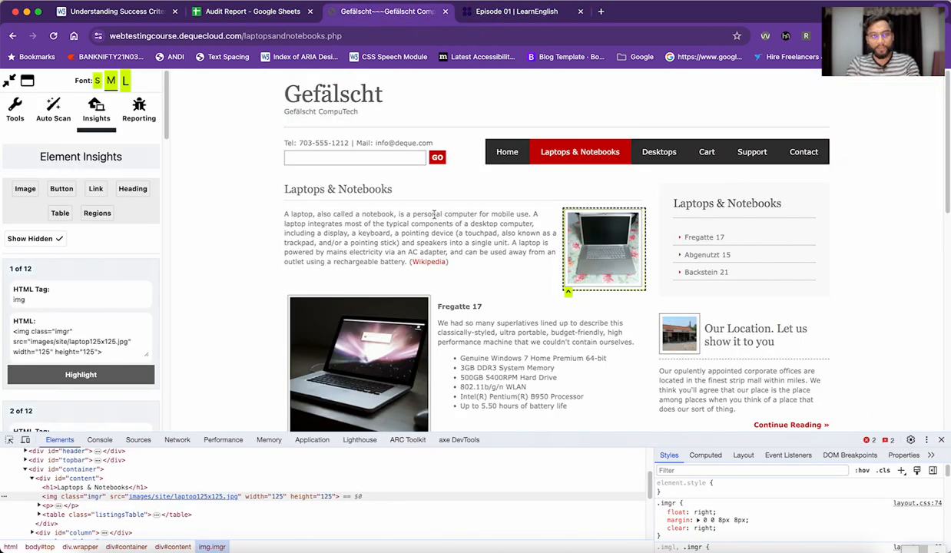
{"action": "left_click_drag", "start_coordinate": [434, 214], "coordinate": [455, 216]}
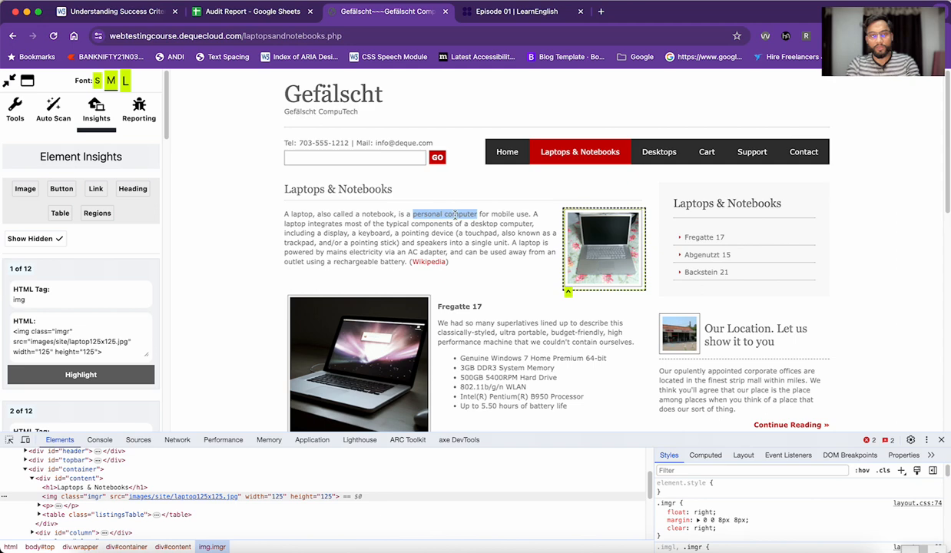
{"action": "double_click", "coordinate": [374, 216]}
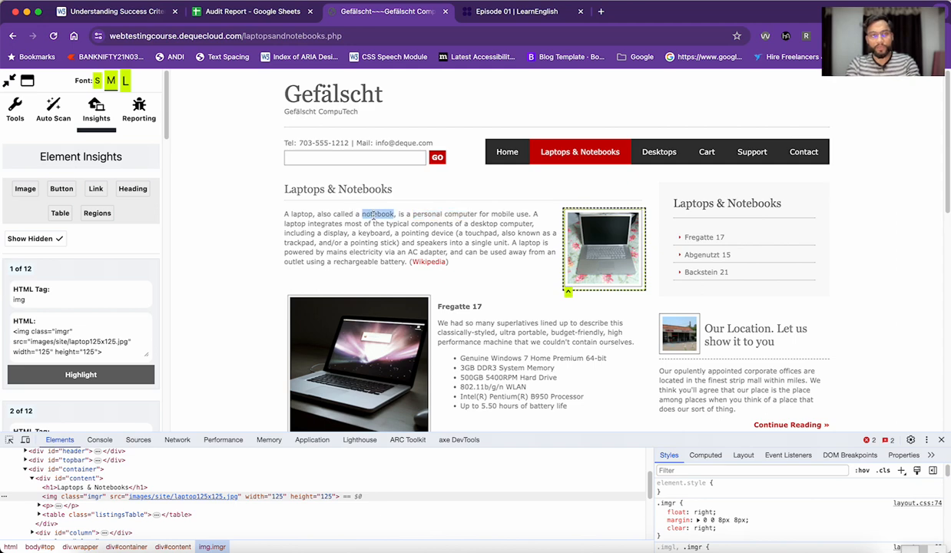
{"action": "left_click", "coordinate": [277, 13]}
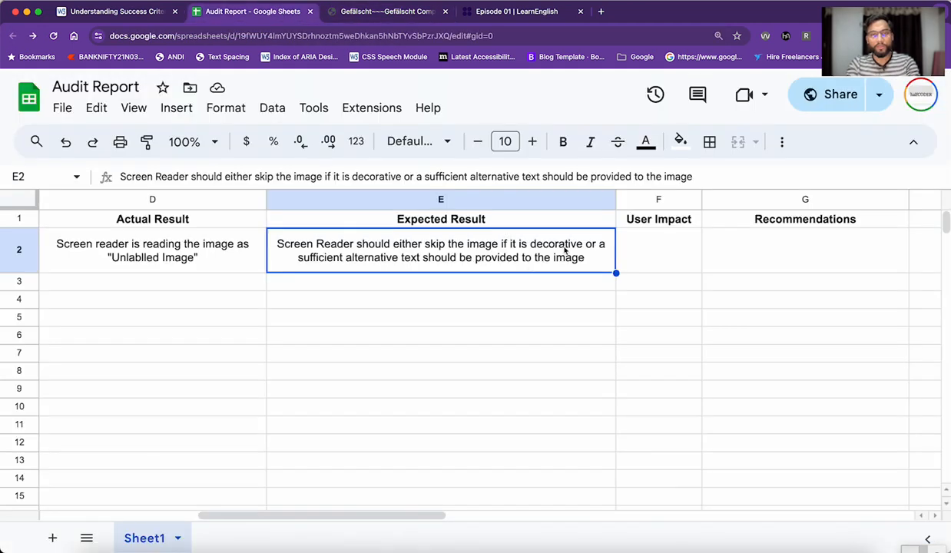
{"action": "left_click", "coordinate": [511, 13]}
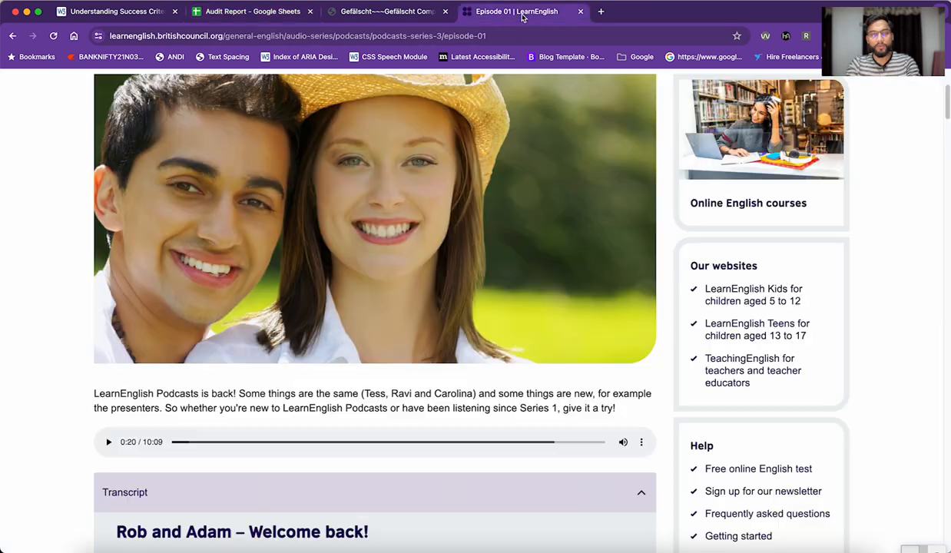
{"action": "left_click", "coordinate": [401, 13]}
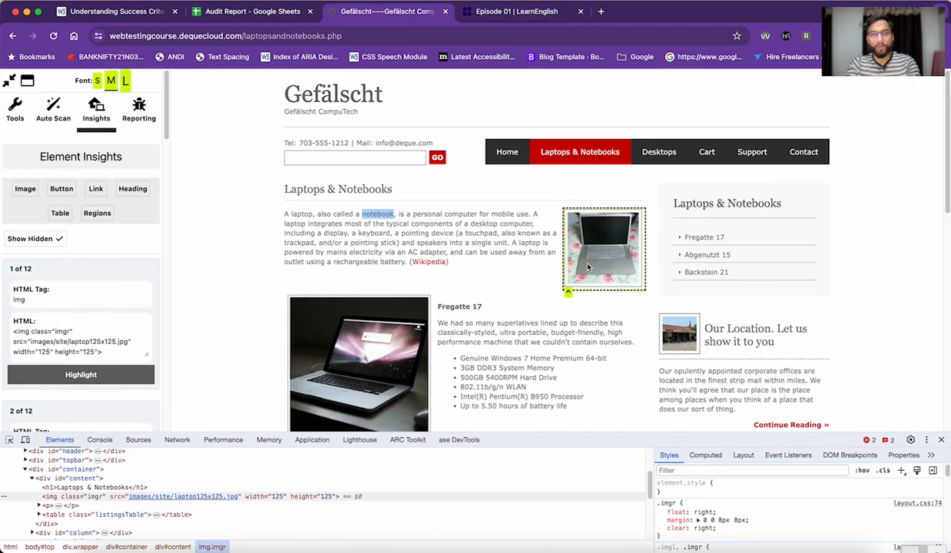
{"action": "left_click", "coordinate": [542, 240]}
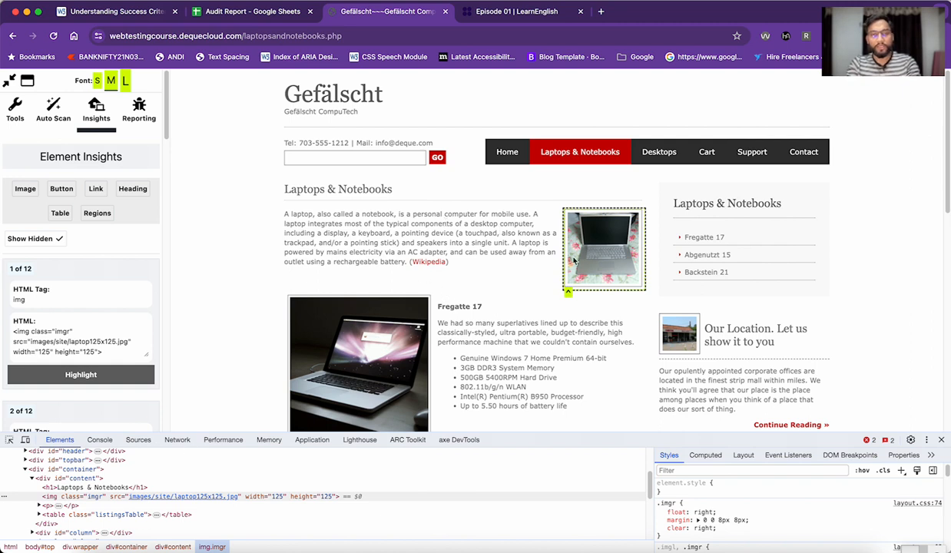
{"action": "double_click", "coordinate": [376, 215]}
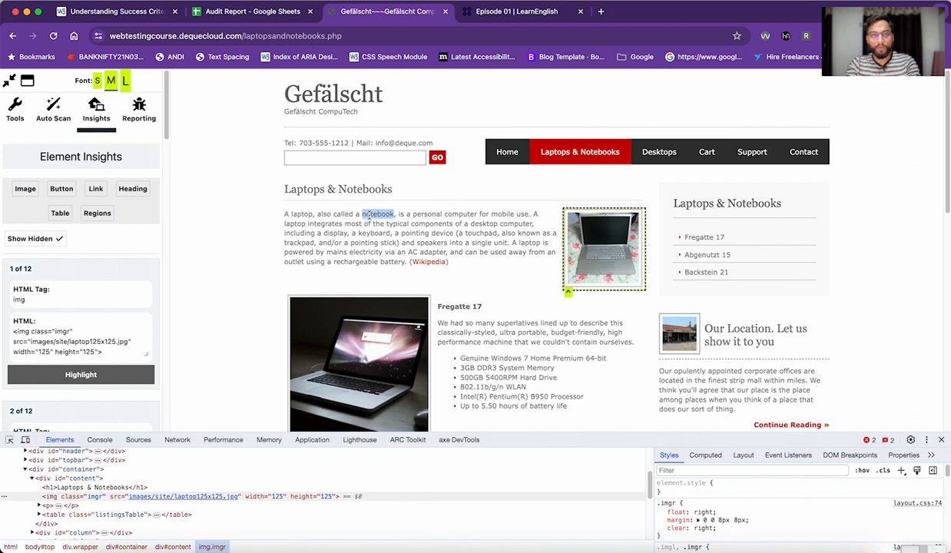
Return to the Audit Report sheet and append the line E.g. "Laptop" to the expected result in E2.
{"action": "double_click", "coordinate": [429, 215]}
{"action": "left_click_drag", "start_coordinate": [434, 214], "coordinate": [451, 214]}
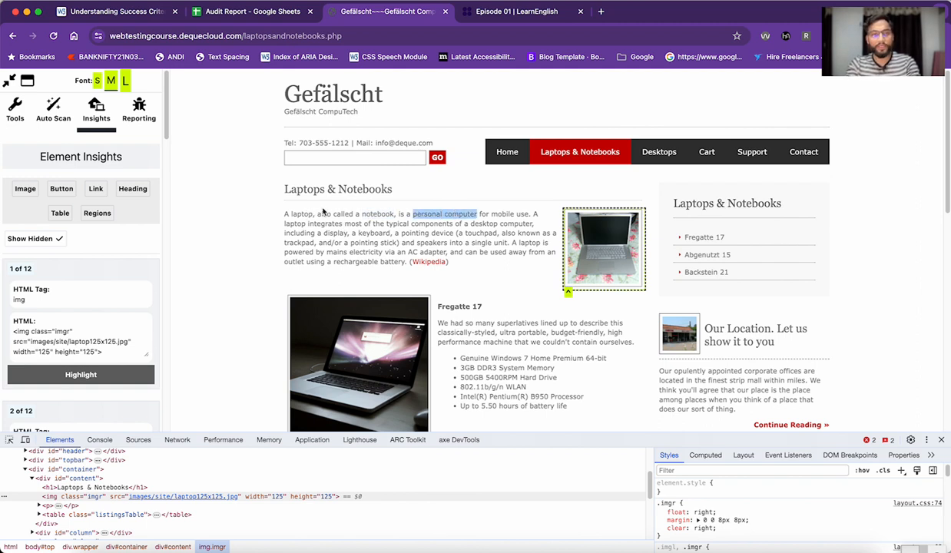
{"action": "left_click", "coordinate": [261, 13]}
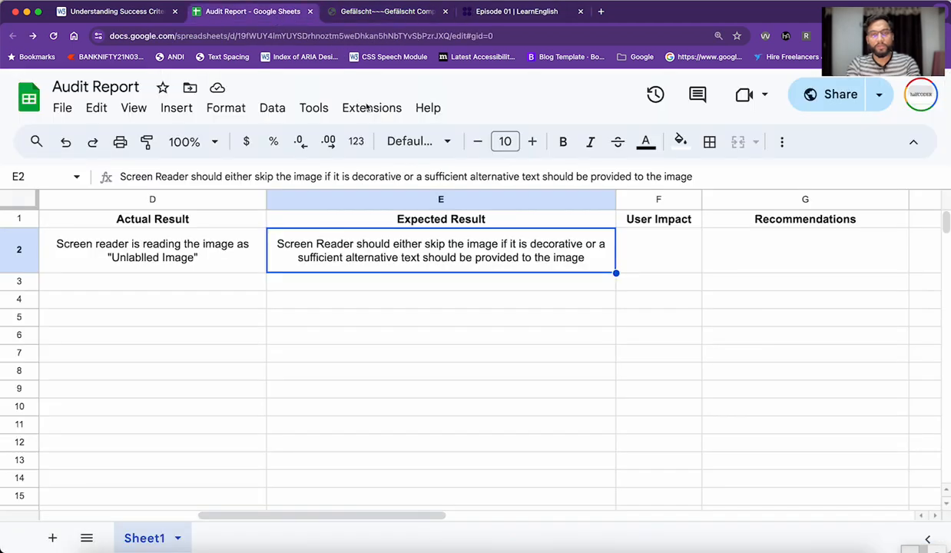
{"action": "double_click", "coordinate": [579, 259]}
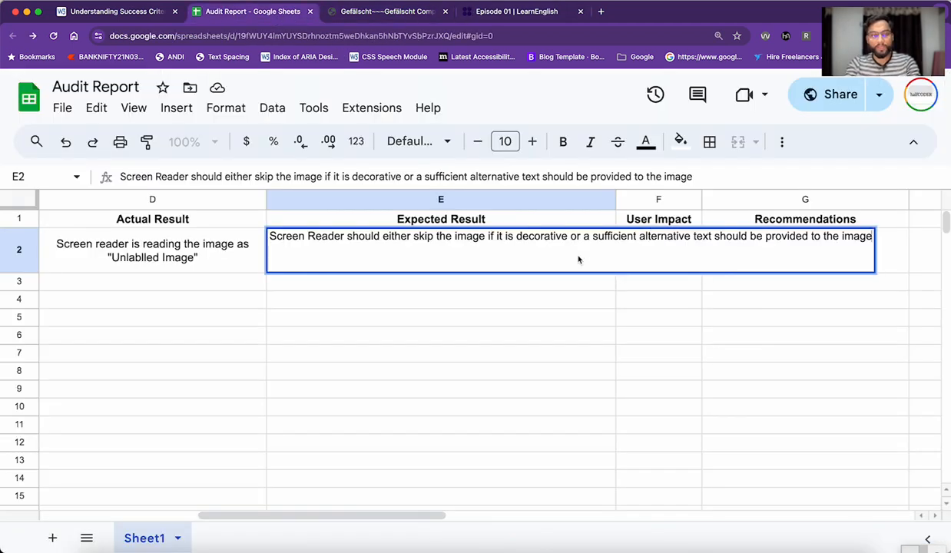
{"action": "key", "text": "shift+Return"}
{"action": "key", "text": "Down"}
{"action": "key", "text": "Return"}
{"action": "key", "text": "alt+Return"}
{"action": "type", "text": "E.g. alt"}
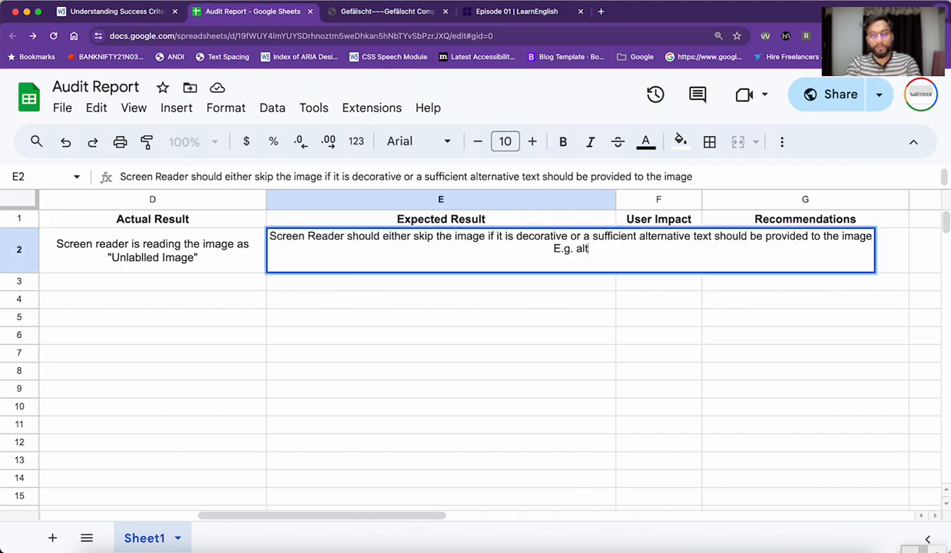
{"action": "key", "text": "shift+alt+Left"}
{"action": "key", "text": "BackSpace"}
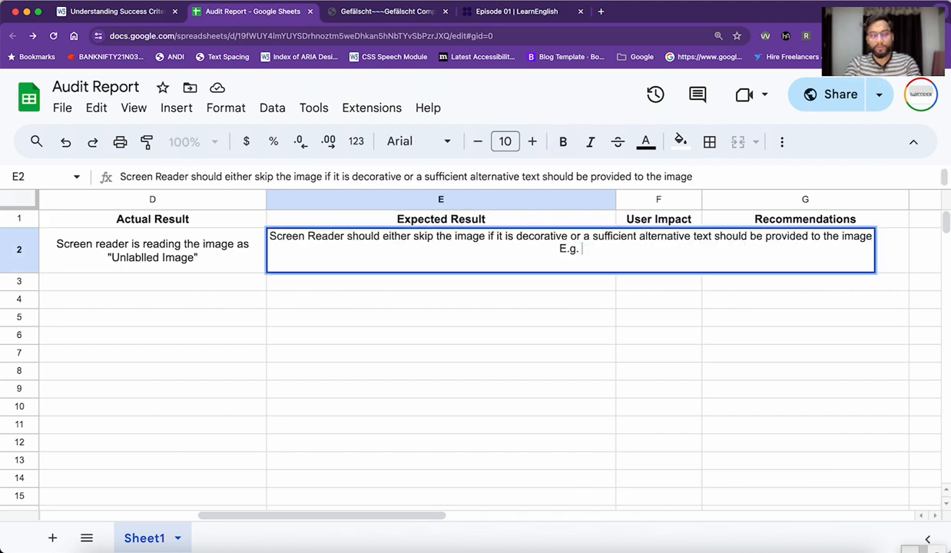
{"action": "type", "text": "\"\""}
{"action": "key", "text": "Left"}
{"action": "type", "text": "Not"}
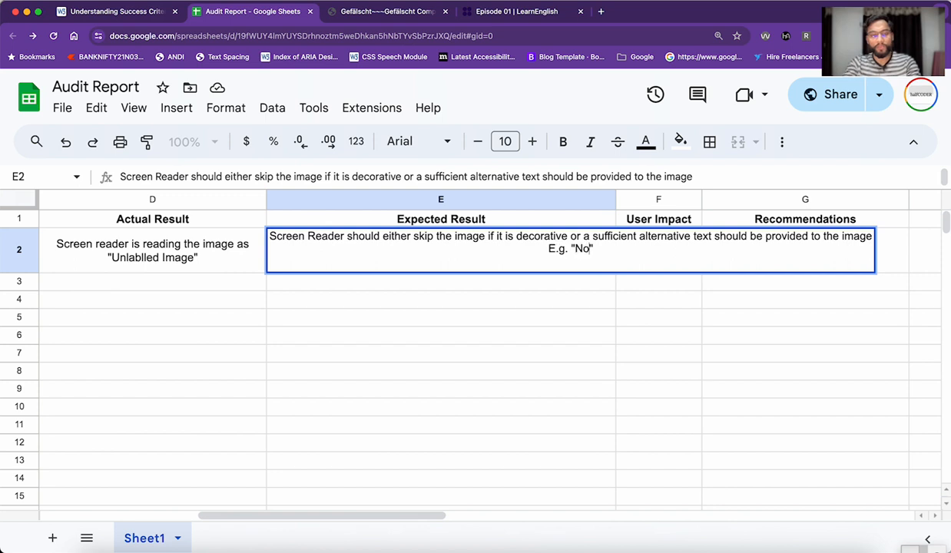
{"action": "key", "text": "shift+alt+Left"}
{"action": "type", "text": "Laptop"}
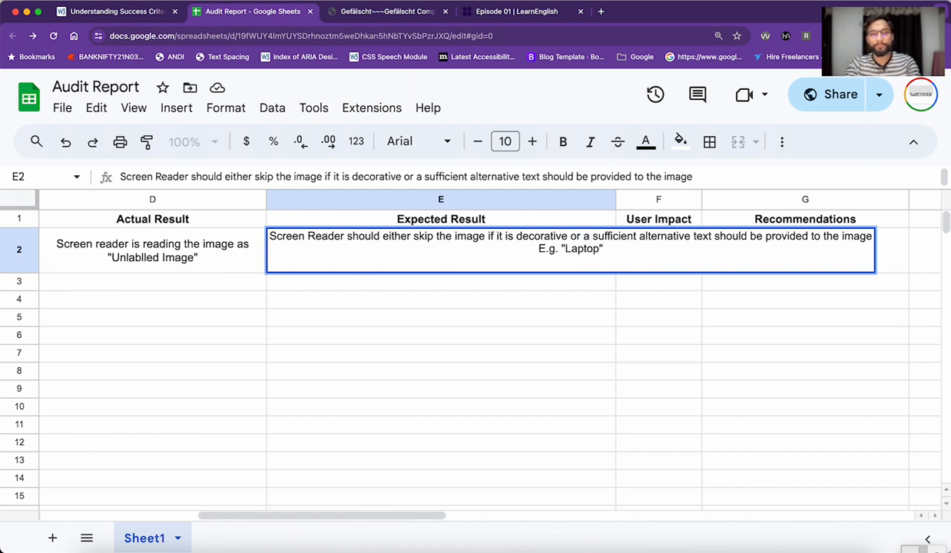
{"action": "key", "text": "Tab"}
Widen the User Impact column to about the same width as the Actual Result column.
{"action": "key", "text": "Tab"}
{"action": "key", "text": "Left"}
{"action": "key", "text": "Left"}
{"action": "key", "text": "Return"}
{"action": "key", "text": "Tab"}
{"action": "key", "text": "Left"}
{"action": "key", "text": "Right"}
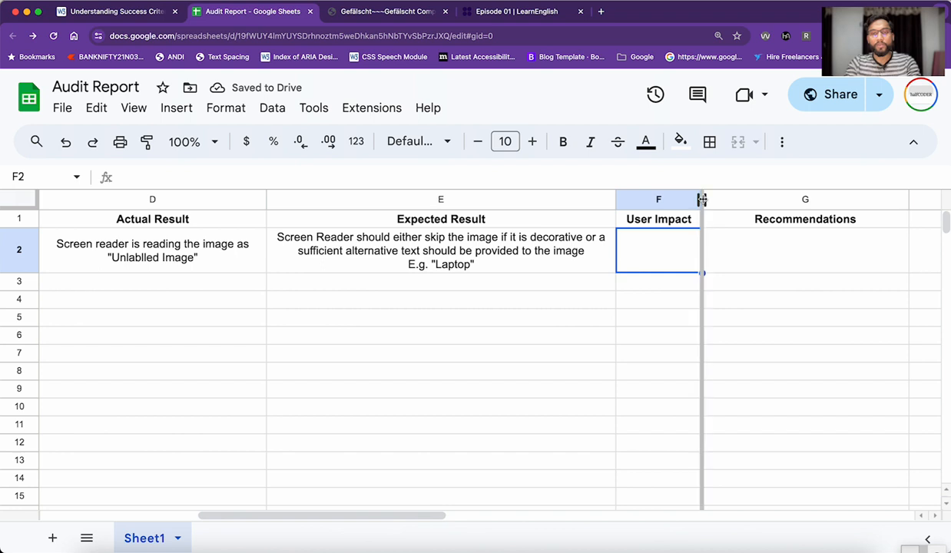
{"action": "left_click_drag", "start_coordinate": [700, 199], "coordinate": [842, 199]}
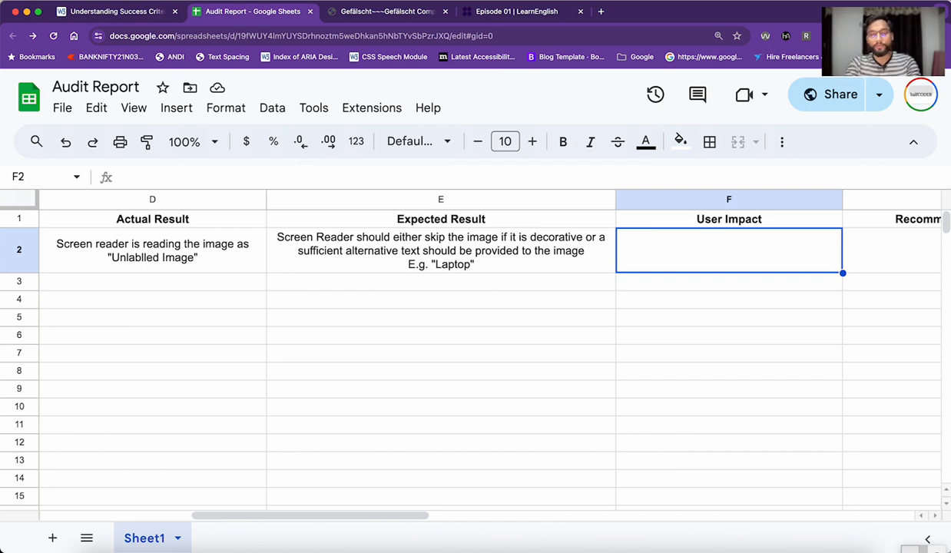
{"action": "type", "text": "Screen rreader"}
{"action": "key", "text": "ctrl+Return"}
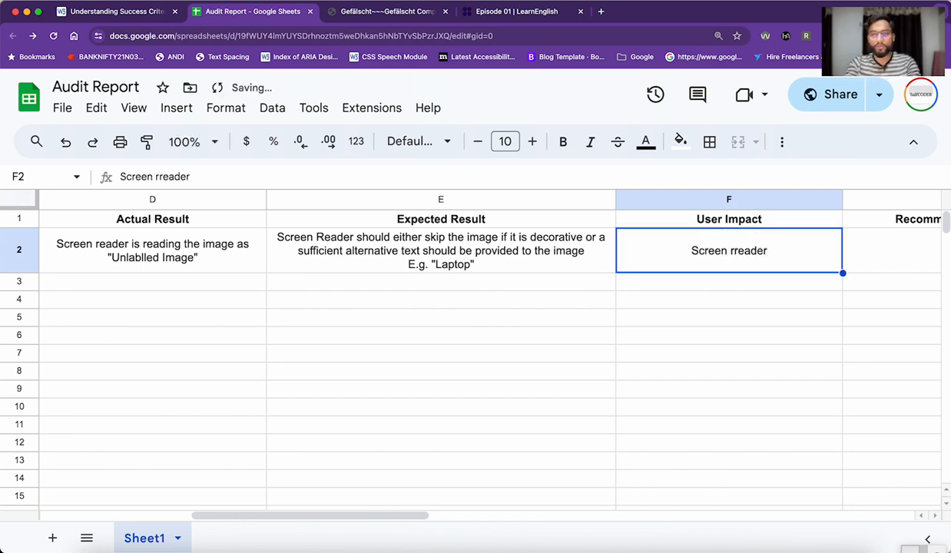
{"action": "key", "text": "Tab"}
{"action": "key", "text": "shift+Tab"}
Enter Users would not be understanding about the image if they are using any assistive technology as the user impact in F2.
{"action": "key", "text": "Return"}
{"action": "key", "text": "alt+shift+Left"}
{"action": "key", "text": "super+a"}
{"action": "type", "text": "Usewrs"}
{"action": "key", "text": "BackSpace"}
{"action": "key", "text": "BackSpace"}
{"action": "key", "text": "BackSpace"}
{"action": "type", "text": "rs would not be "}
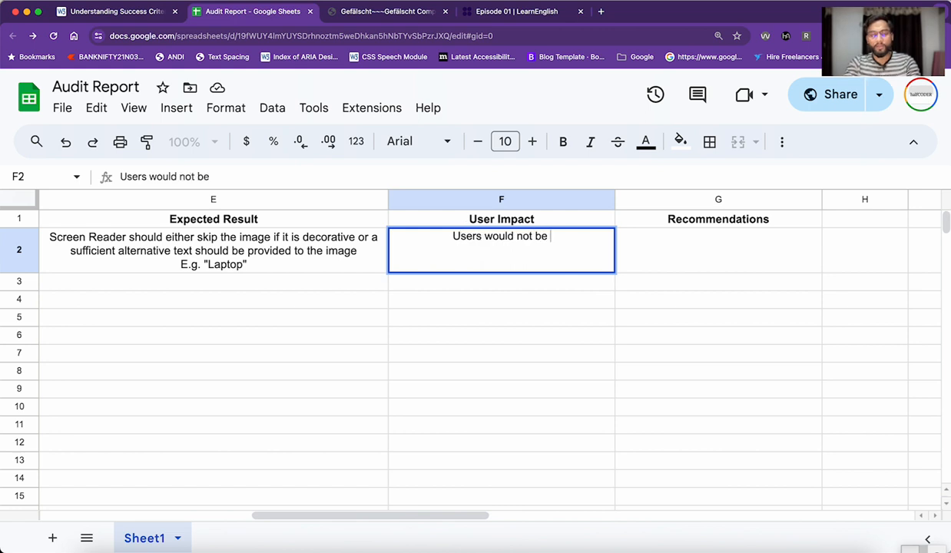
{"action": "type", "text": "undert"}
{"action": "key", "text": "BackSpace"}
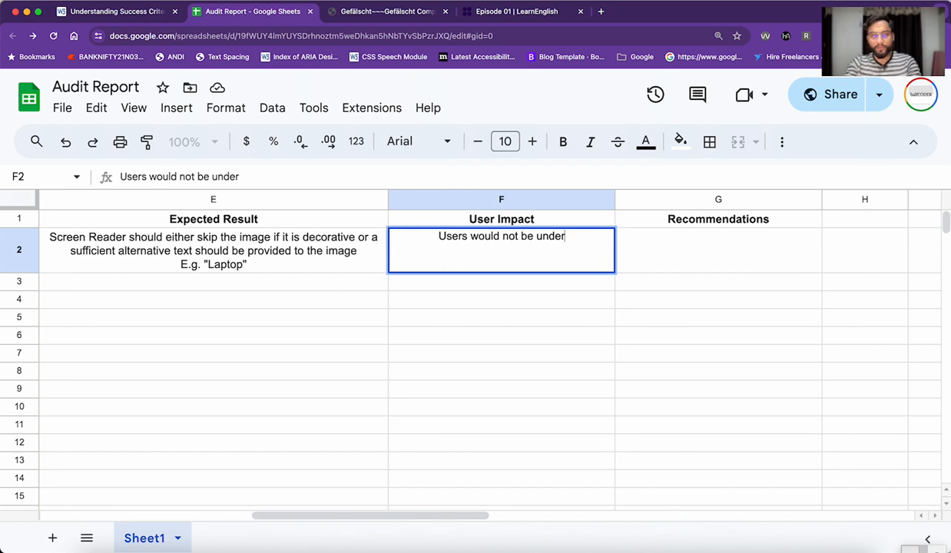
{"action": "type", "text": "standing "}
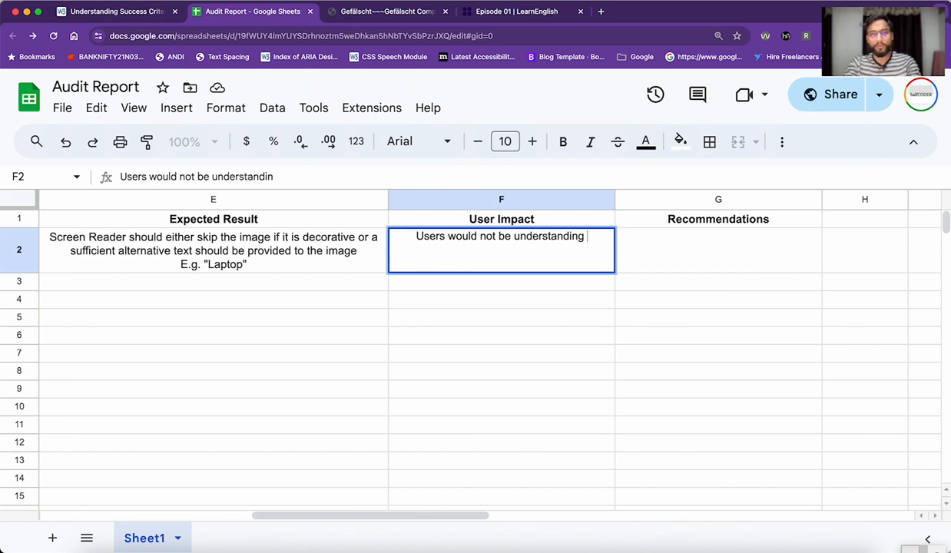
{"action": "type", "text": "about the imaghe"}
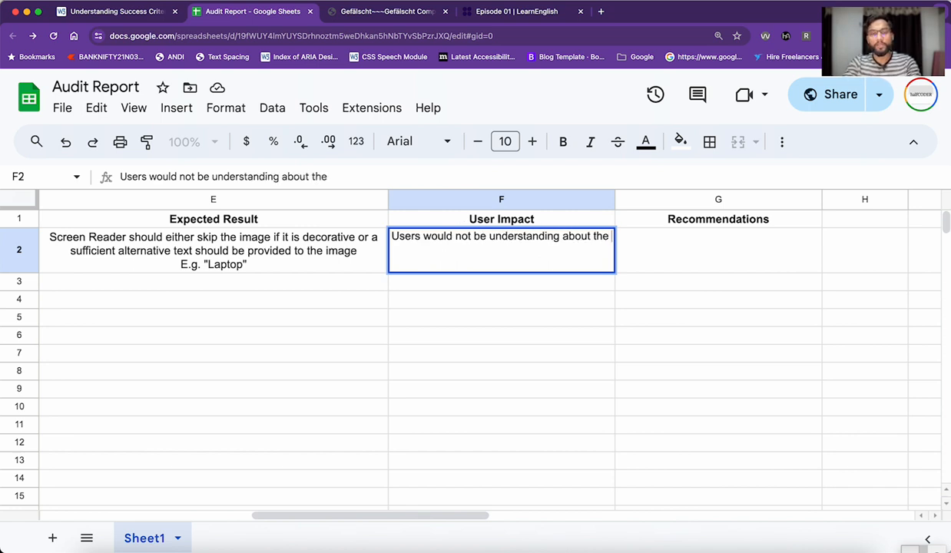
{"action": "key", "text": "BackSpace"}
{"action": "key", "text": "BackSpace"}
{"action": "type", "text": "e i"}
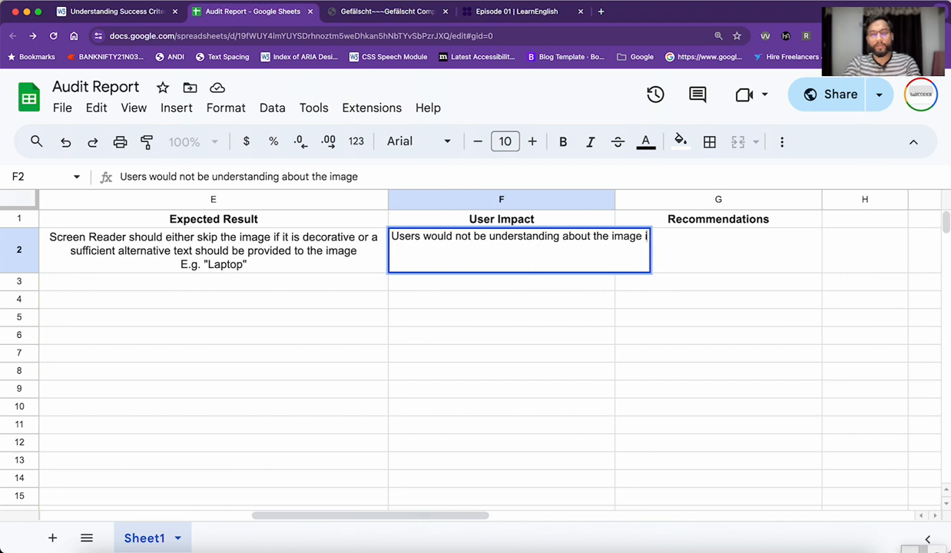
{"action": "type", "text": "f they are using any assist"}
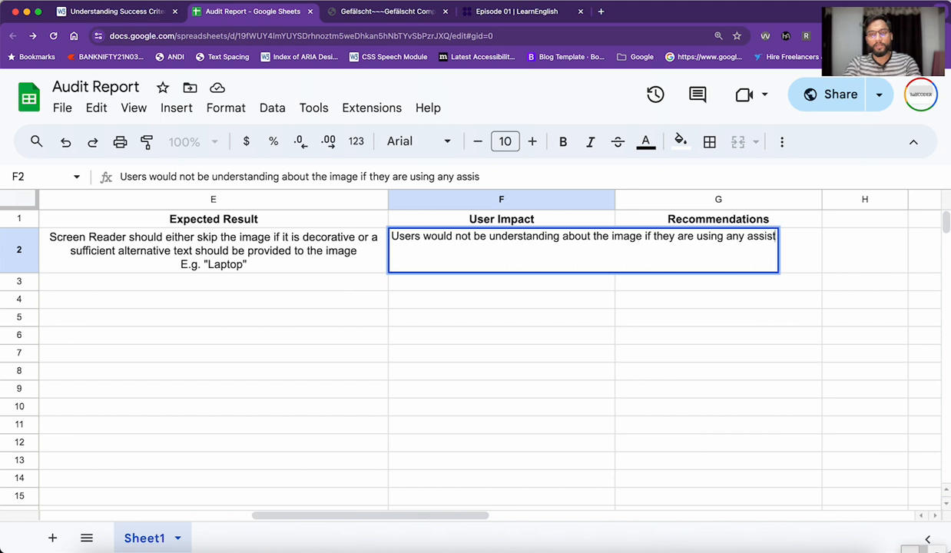
{"action": "type", "text": "ive techno"}
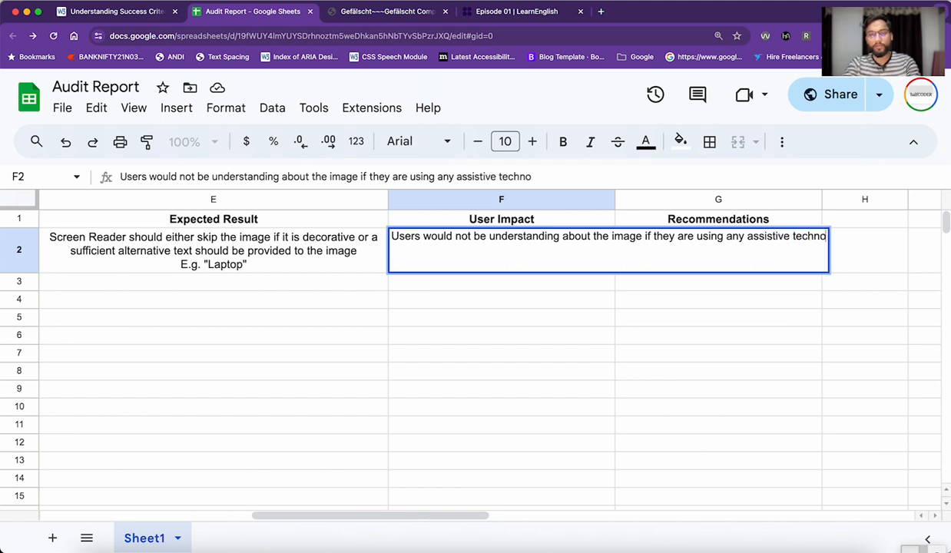
{"action": "type", "text": "logy"}
{"action": "key", "text": "BackSpace"}
{"action": "key", "text": "Return"}
{"action": "key", "text": "Up"}
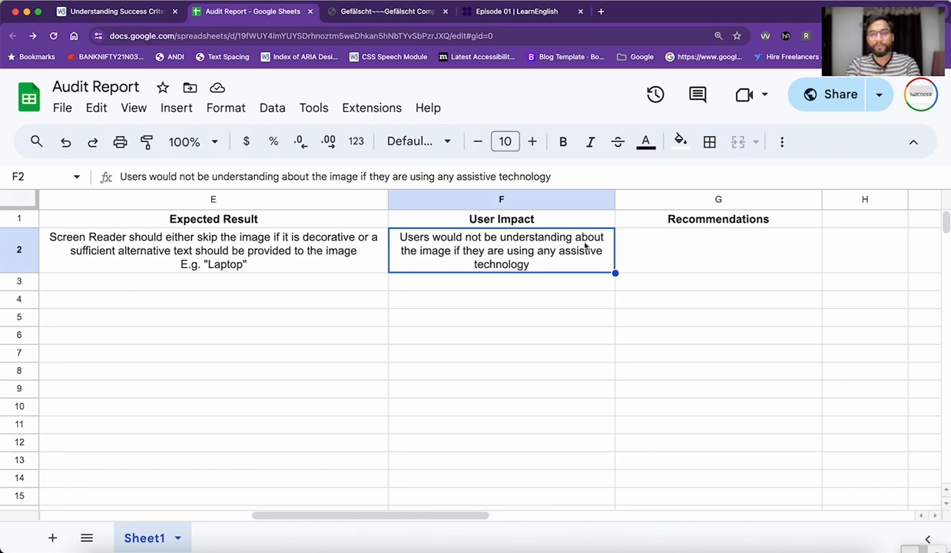
Inspect the laptop image beside the introduction on the Gefälscht page to identify its HTML tag and class.
{"action": "left_click", "coordinate": [639, 251]}
{"action": "left_click", "coordinate": [596, 264]}
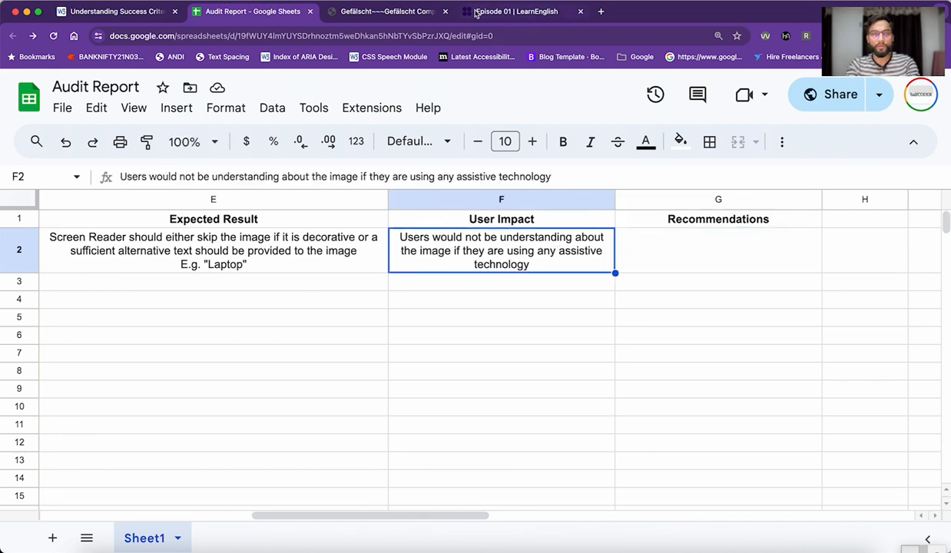
{"action": "left_click", "coordinate": [399, 12]}
{"action": "right_click", "coordinate": [626, 257]}
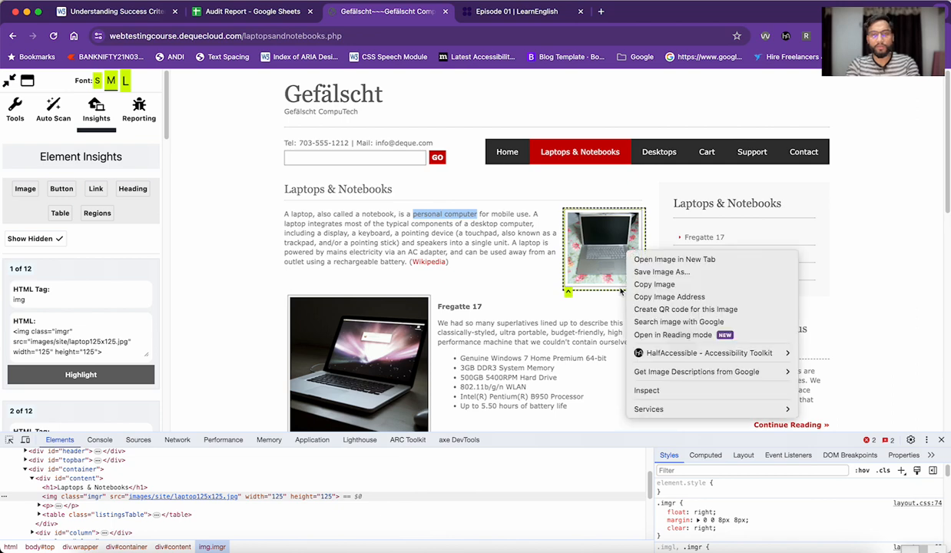
{"action": "left_click", "coordinate": [624, 380]}
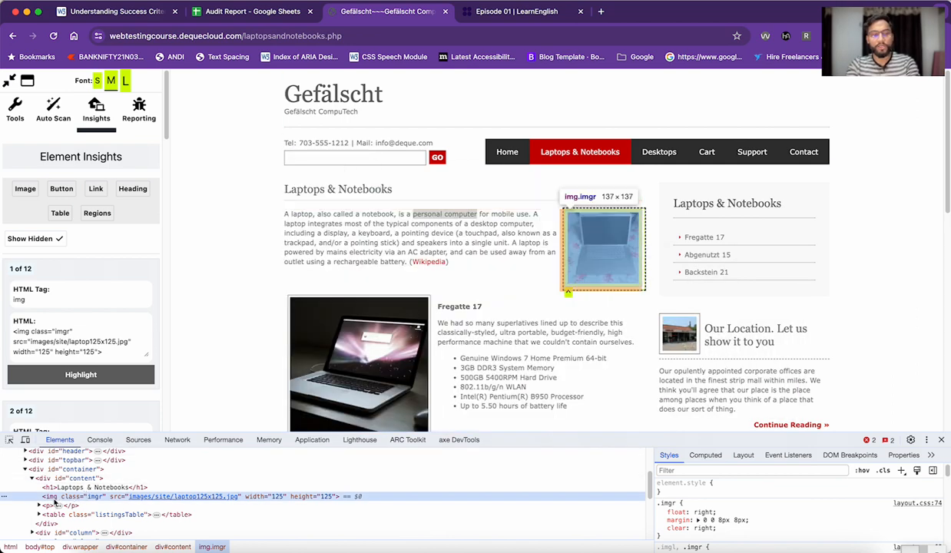
{"action": "double_click", "coordinate": [77, 500]}
{"action": "left_click", "coordinate": [47, 499]}
Return to the Audit Report sheet and enter Use alt="Laptop" (or similar) to the <img> having class="imgr" as the recommendation in G2.
{"action": "left_click", "coordinate": [286, 12]}
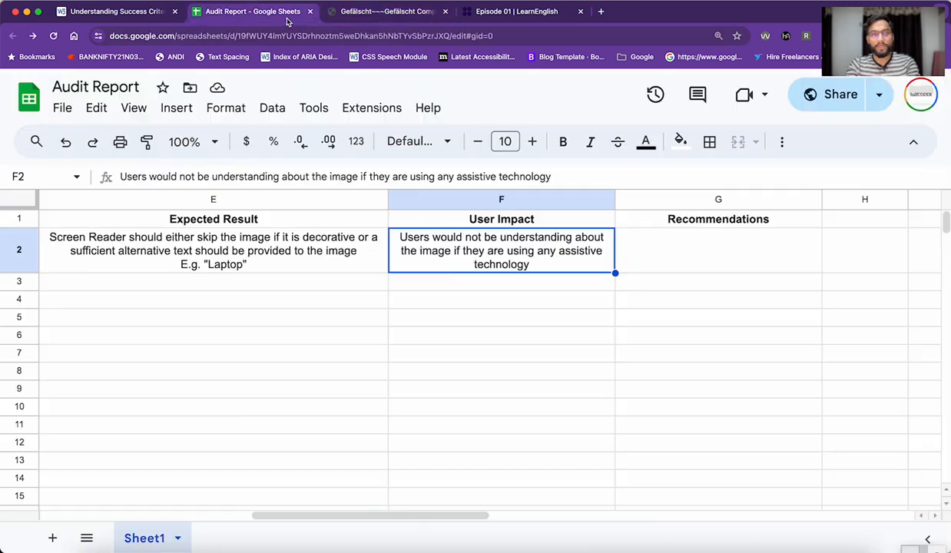
{"action": "double_click", "coordinate": [691, 269]}
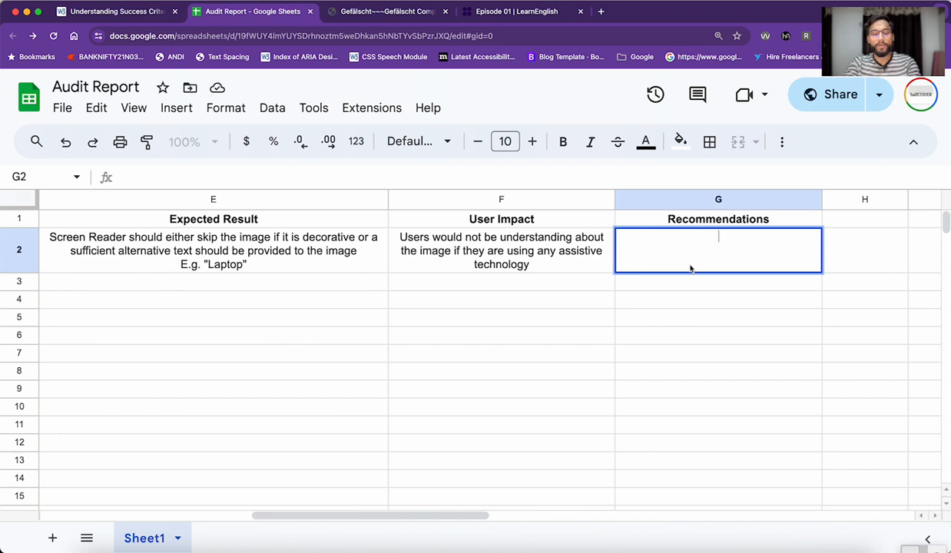
{"action": "type", "text": "Use alt"}
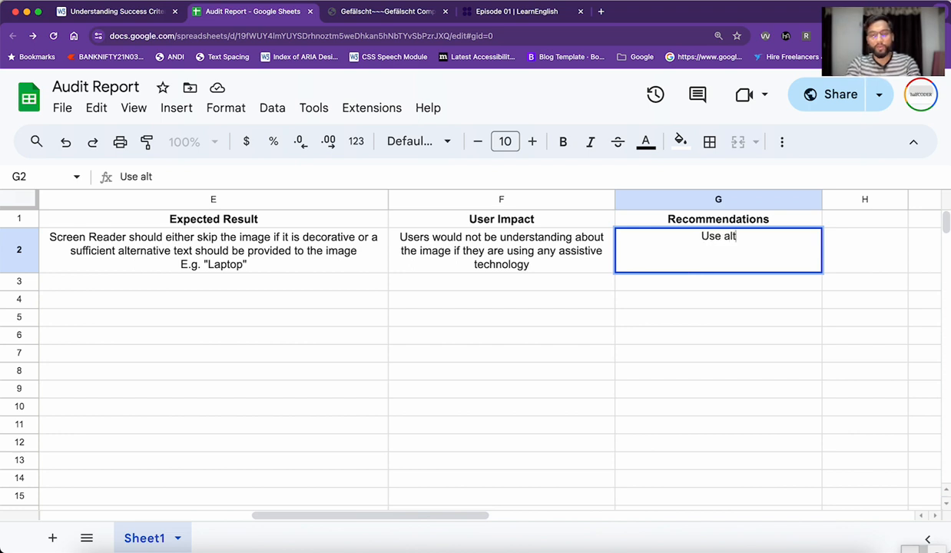
{"action": "type", "text": "=\"Lapt\""}
{"action": "key", "text": "Left"}
{"action": "type", "text": "Lapt"}
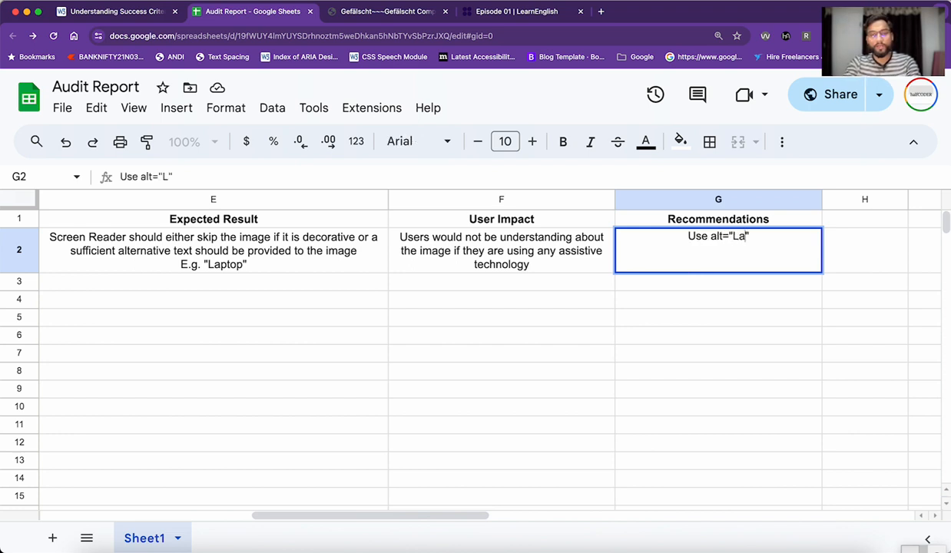
{"action": "type", "text": "op\" (or sim)"}
{"action": "key", "text": "Left"}
{"action": "type", "text": "or similar"}
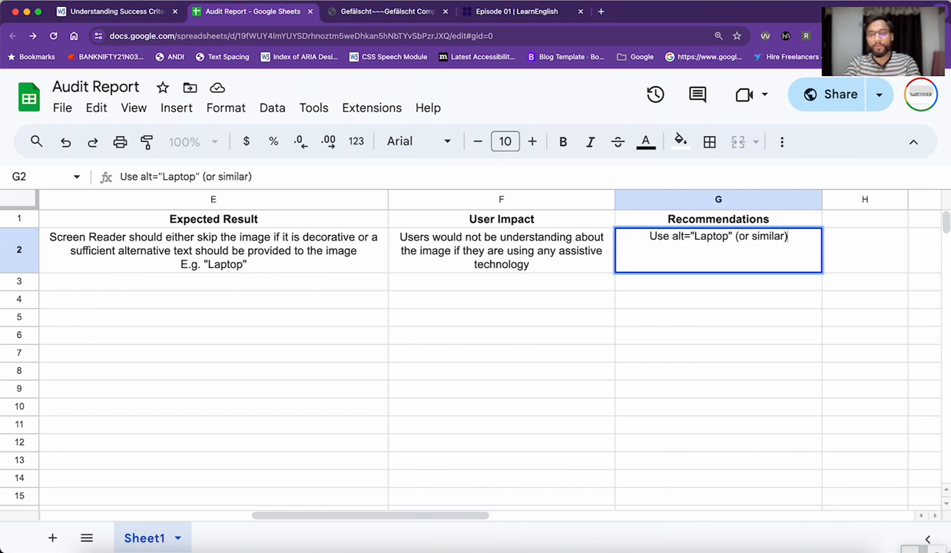
{"action": "key", "text": "Right"}
{"action": "type", "text": "to the <>"}
{"action": "key", "text": "Left"}
{"action": "type", "text": "imd"}
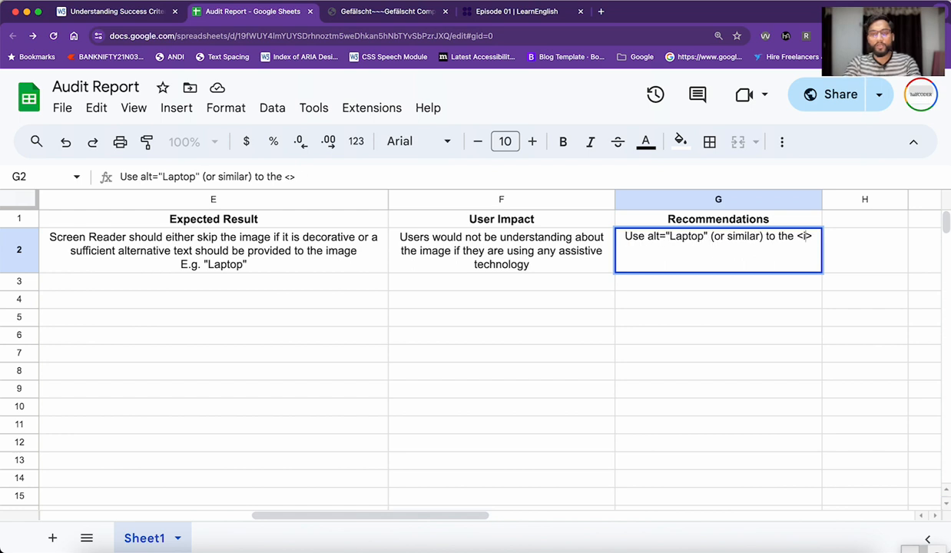
{"action": "key", "text": "BackSpace"}
{"action": "key", "text": "BackSpace"}
{"action": "type", "text": "g"}
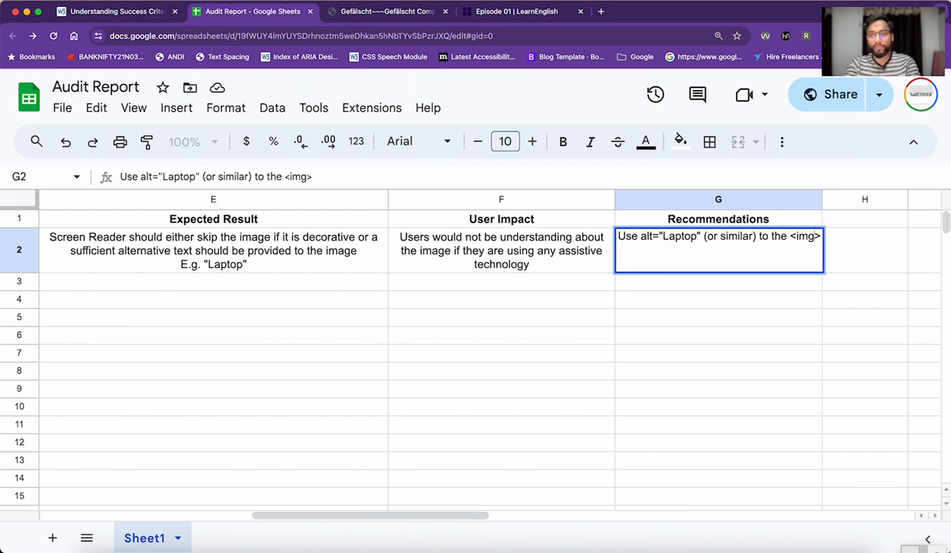
{"action": "key", "text": "Right"}
{"action": "type", "text": "having class=\"imgr\""}
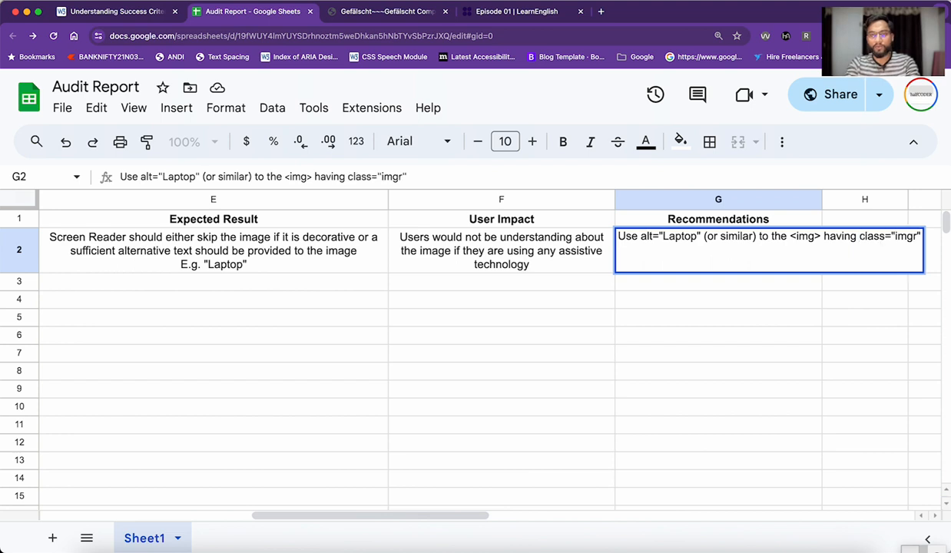
{"action": "key", "text": "Return"}
Review the finding in row 2 from the Title column through to the Recommendations column.
{"action": "key", "text": "Home"}
{"action": "key", "text": "End"}
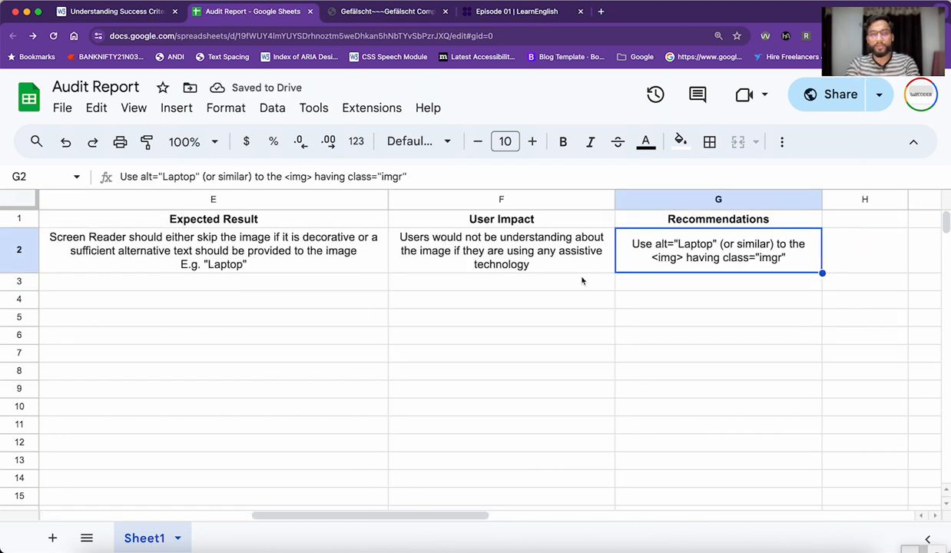
{"action": "left_click", "coordinate": [337, 240]}
{"action": "key", "text": "Home"}
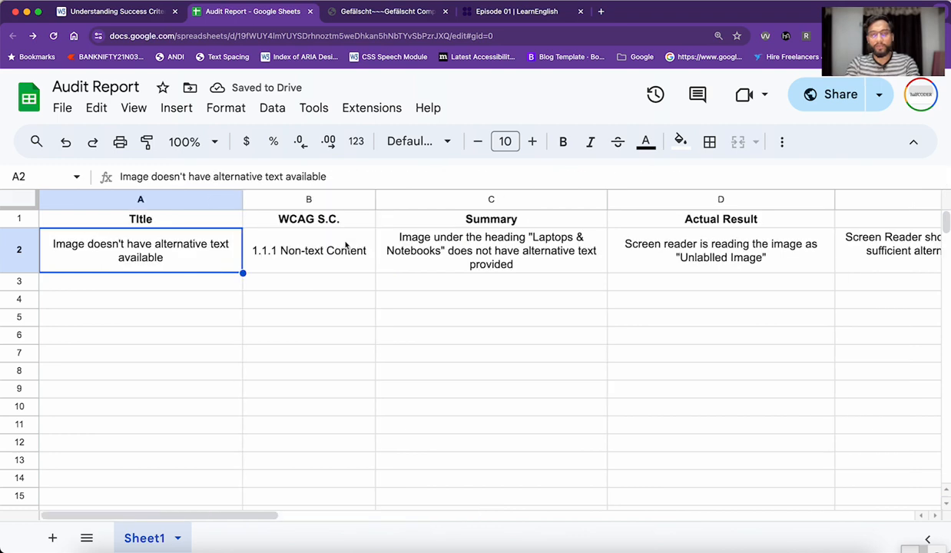
{"action": "key", "text": "End"}
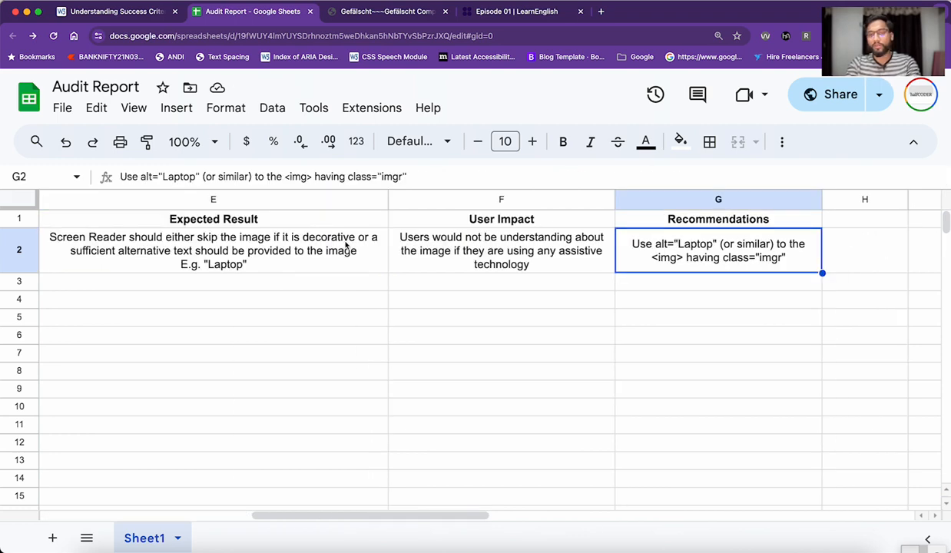
{"action": "key", "text": "Home"}
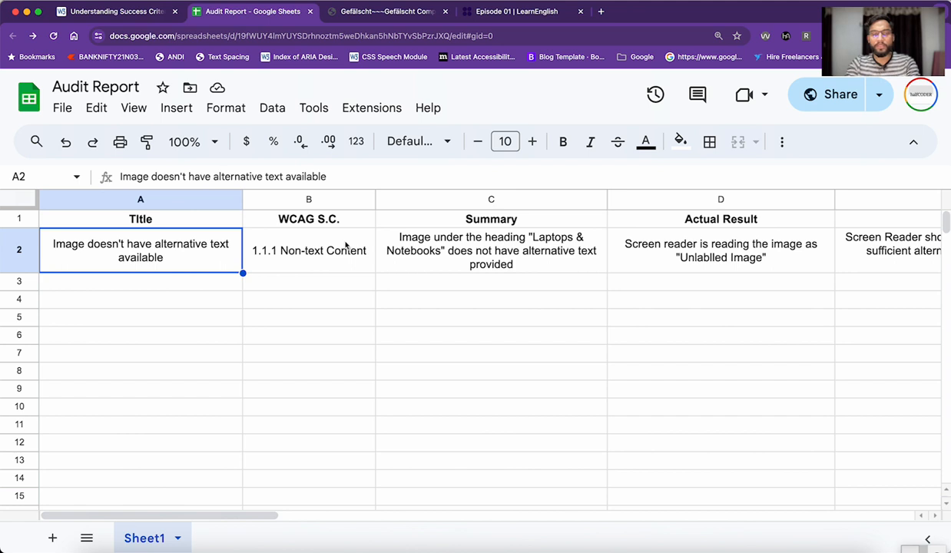
{"action": "key", "text": "End"}
{"action": "key", "text": "Right"}
{"action": "key", "text": "Right"}
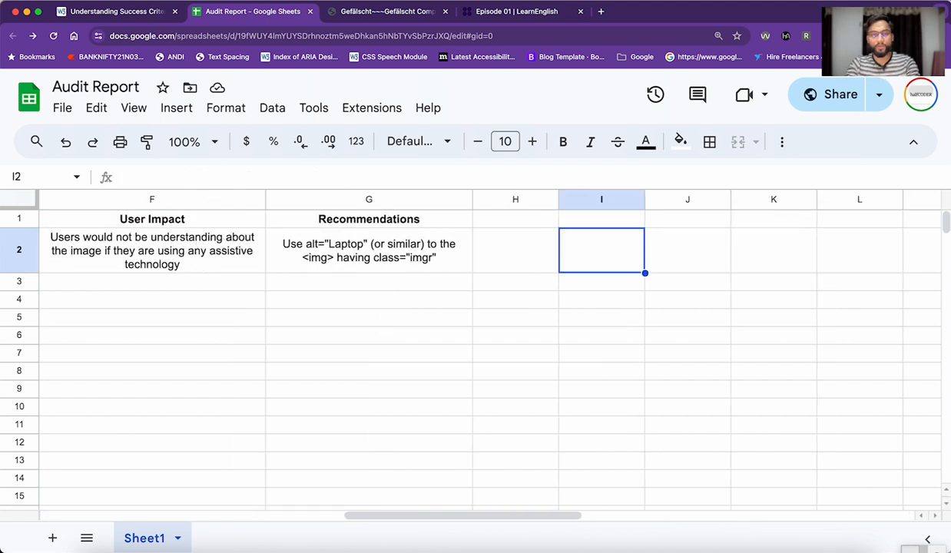
{"action": "key", "text": "Left"}
{"action": "key", "text": "Left"}
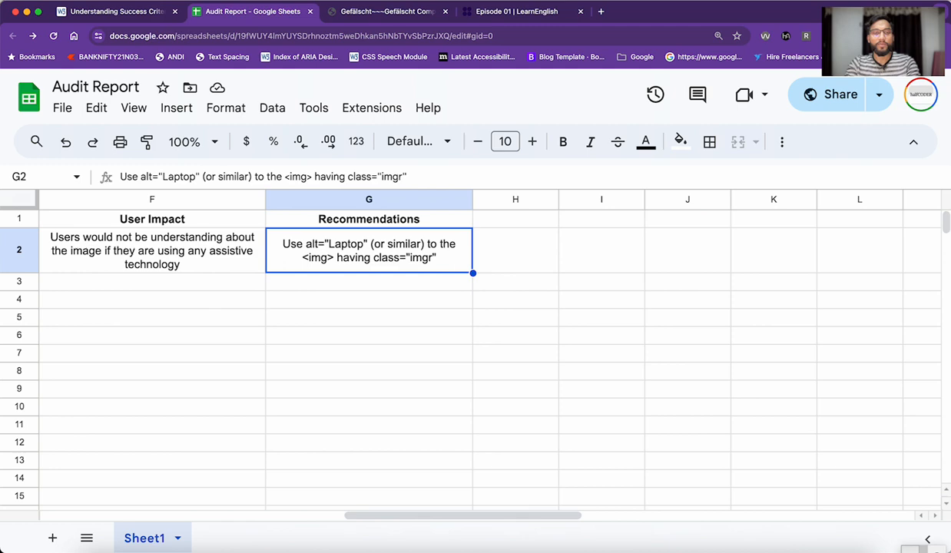
Switch to the Gefälscht page and launch the Screenshot app.
{"action": "key", "text": "Right"}
{"action": "left_click", "coordinate": [399, 13]}
{"action": "left_click", "coordinate": [511, 249]}
{"action": "key", "text": "super+space"}
{"action": "type", "text": "screen"}
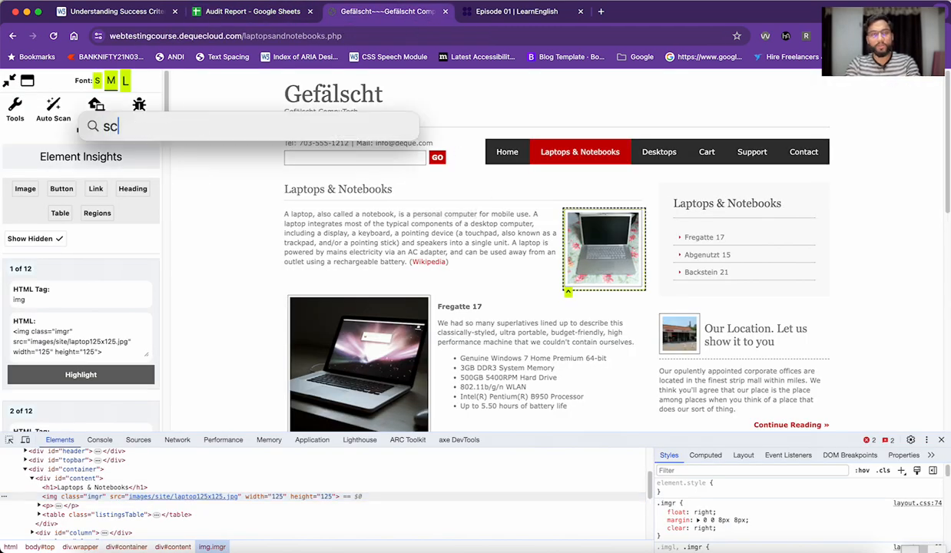
{"action": "key", "text": "Return"}
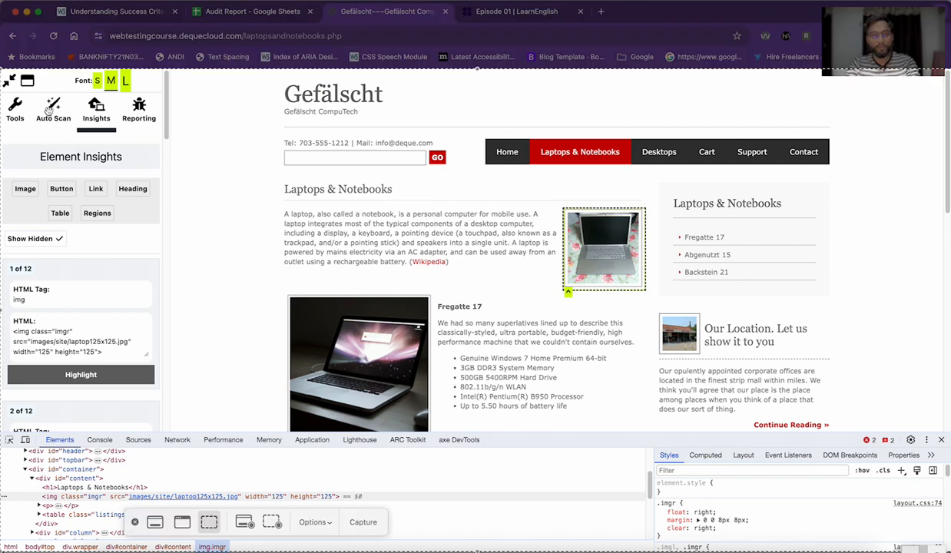
Capture the Laptops & Notebooks introduction with its laptop image to the clipboard.
{"action": "left_click_drag", "start_coordinate": [1, 68], "coordinate": [558, 206]}
{"action": "left_click_drag", "start_coordinate": [774, 334], "coordinate": [491, 299]}
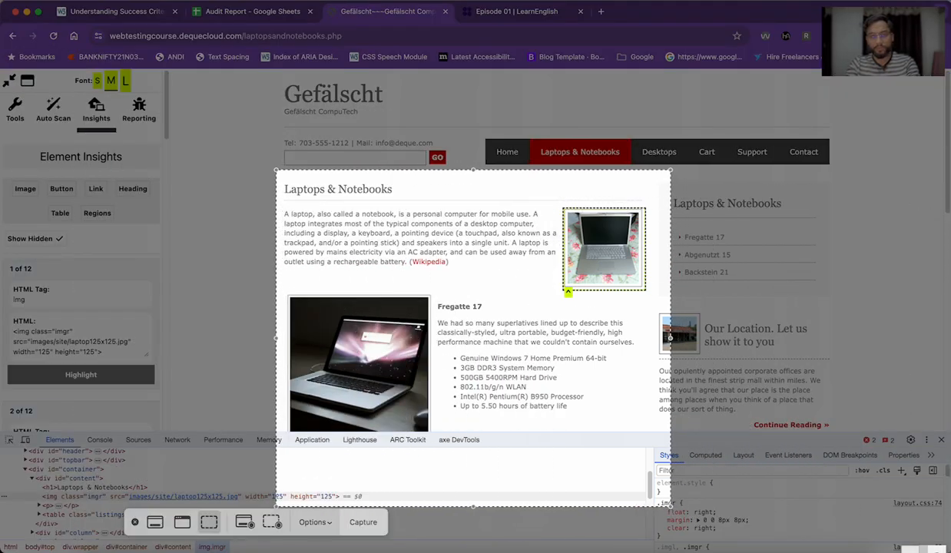
{"action": "left_click_drag", "start_coordinate": [471, 506], "coordinate": [472, 305]}
{"action": "mouse_move", "coordinate": [669, 171]}
{"action": "left_mouse_down"}
{"action": "mouse_move", "coordinate": [663, 182]}
{"action": "mouse_move", "coordinate": [656, 177]}
{"action": "left_mouse_up"}
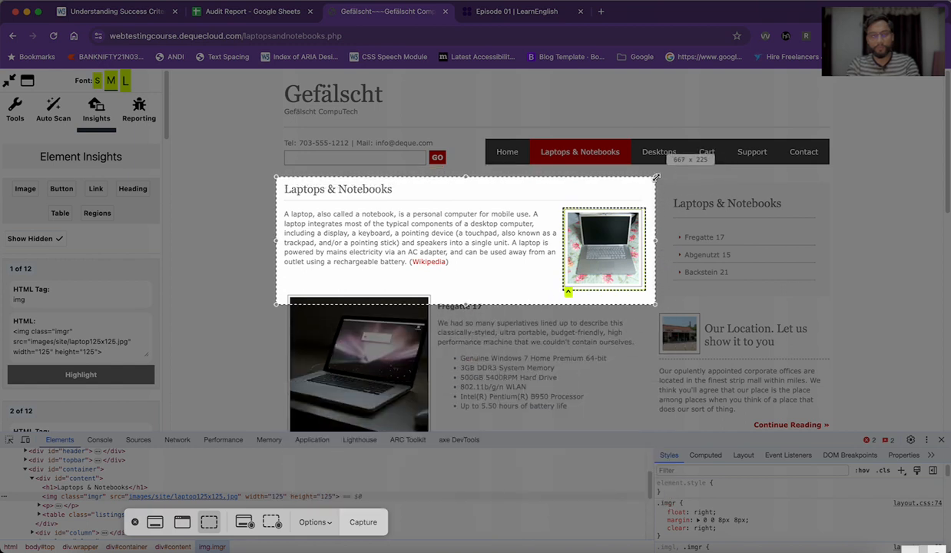
{"action": "left_click", "coordinate": [313, 522]}
{"action": "left_click", "coordinate": [334, 348]}
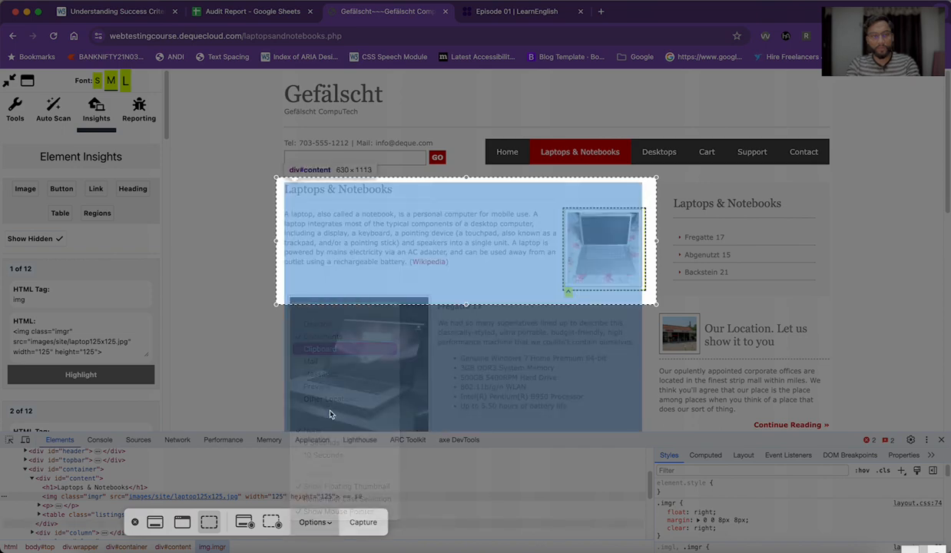
{"action": "left_click", "coordinate": [357, 523]}
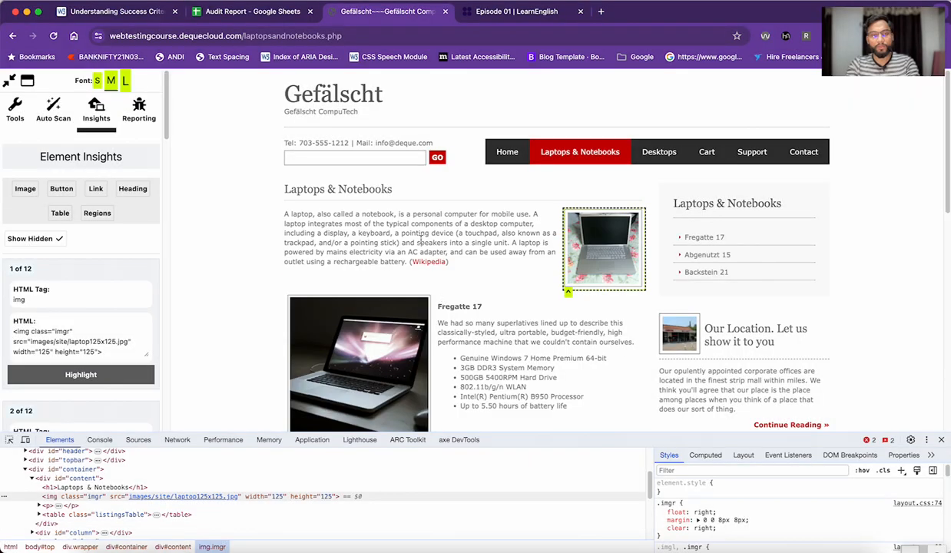
Return to the Audit Report sheet and try to paste the captured image into H2.
{"action": "left_click", "coordinate": [246, 10]}
{"action": "double_click", "coordinate": [512, 254]}
{"action": "key", "text": "super+v"}
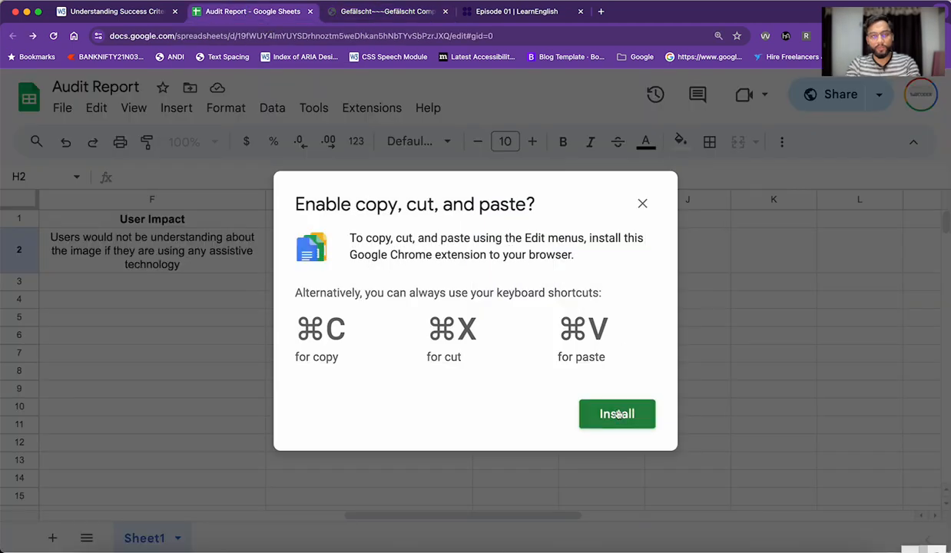
Enable the Google Docs Offline extension in the Chrome Web Store and close its page.
{"action": "left_click", "coordinate": [618, 415]}
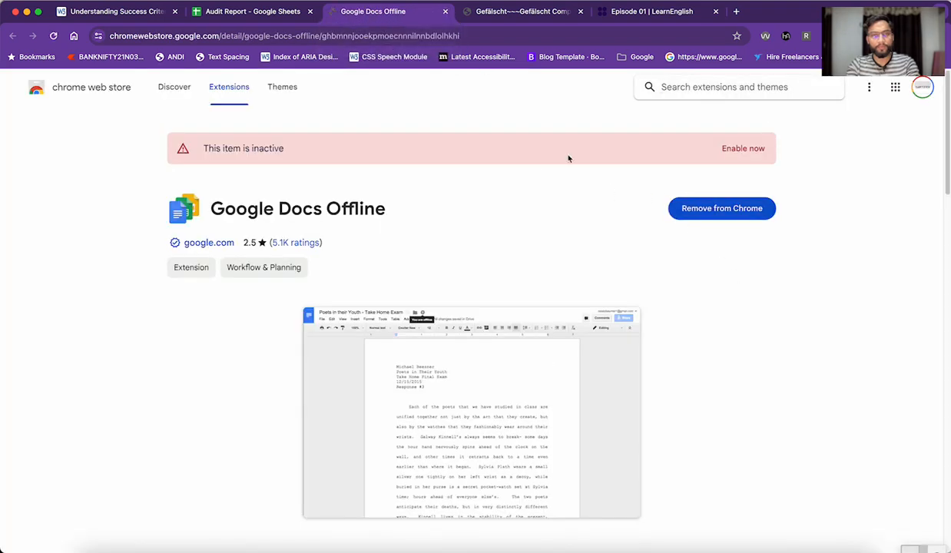
{"action": "left_click", "coordinate": [728, 153]}
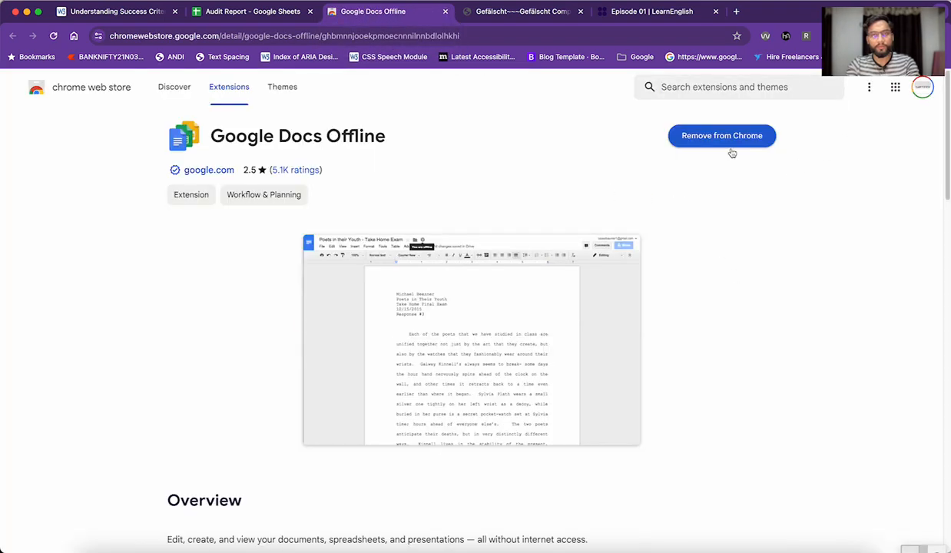
{"action": "left_click", "coordinate": [444, 11]}
Try to paste the captured image into cell H2 while editing its contents.
{"action": "double_click", "coordinate": [508, 249]}
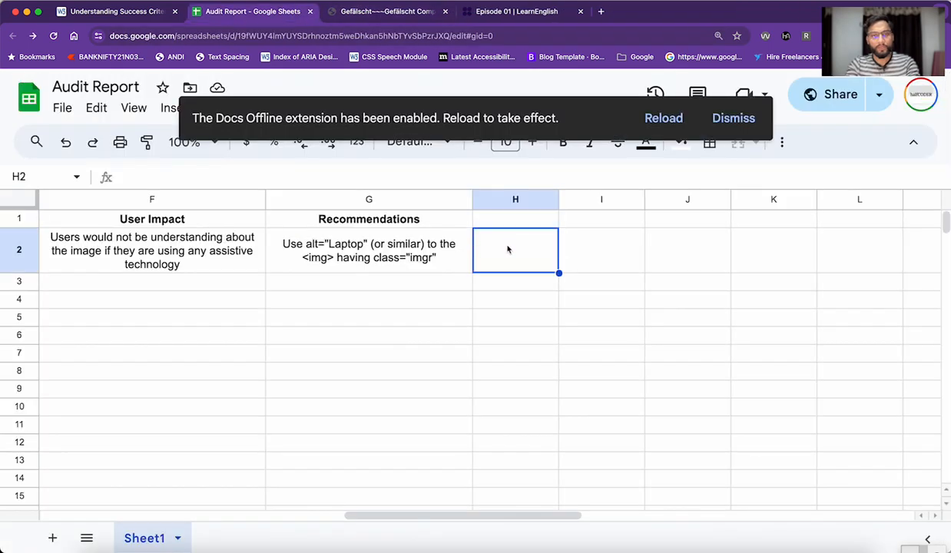
{"action": "key", "text": "super+v"}
{"action": "left_click", "coordinate": [454, 254]}
{"action": "double_click", "coordinate": [492, 252]}
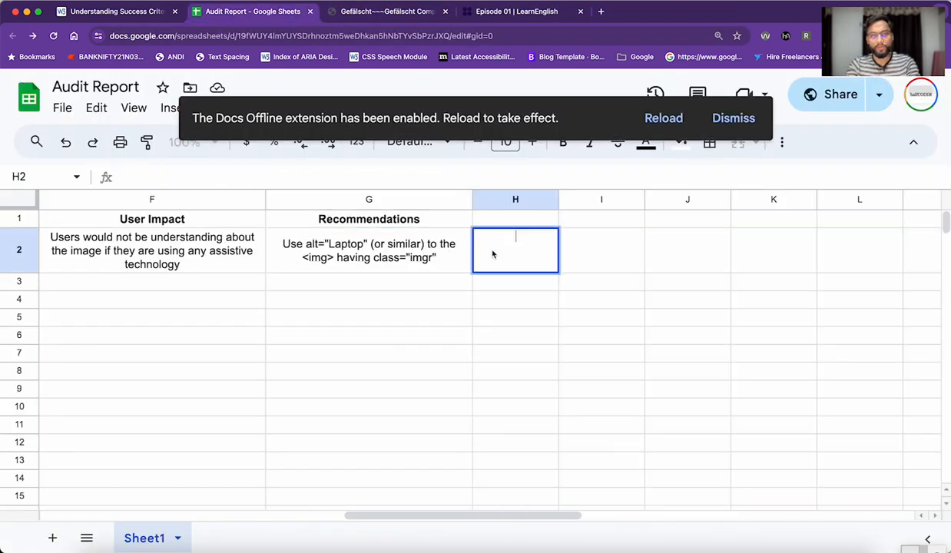
{"action": "key", "text": "super+v"}
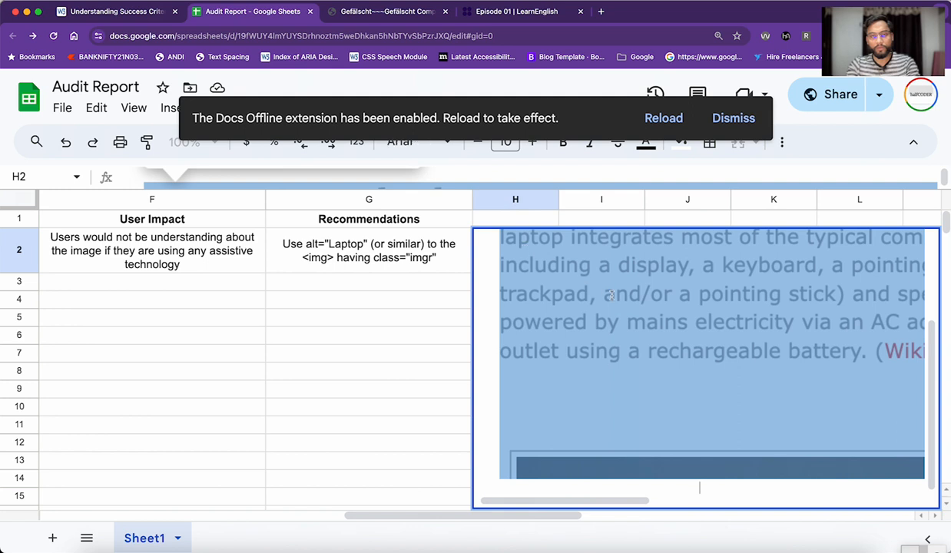
{"action": "key", "text": "Return"}
{"action": "double_click", "coordinate": [525, 251]}
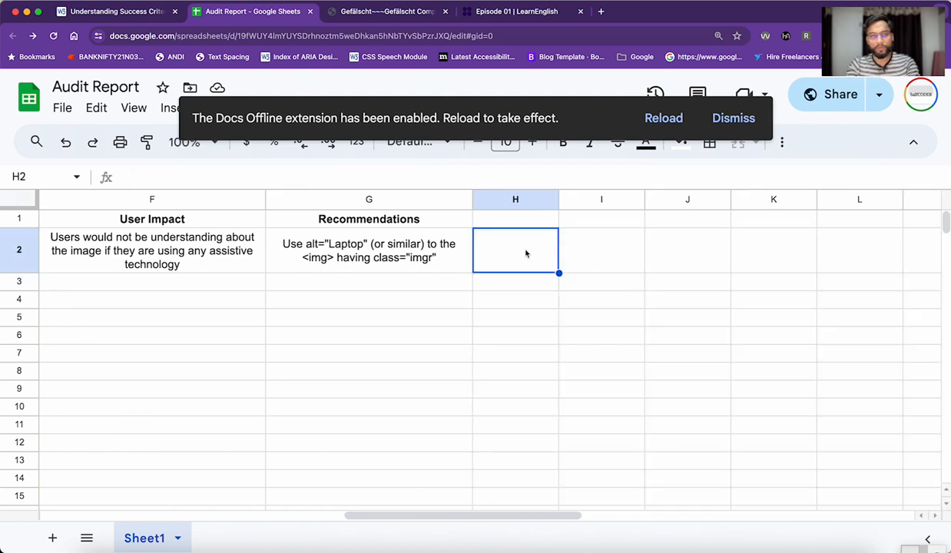
{"action": "left_click", "coordinate": [626, 279]}
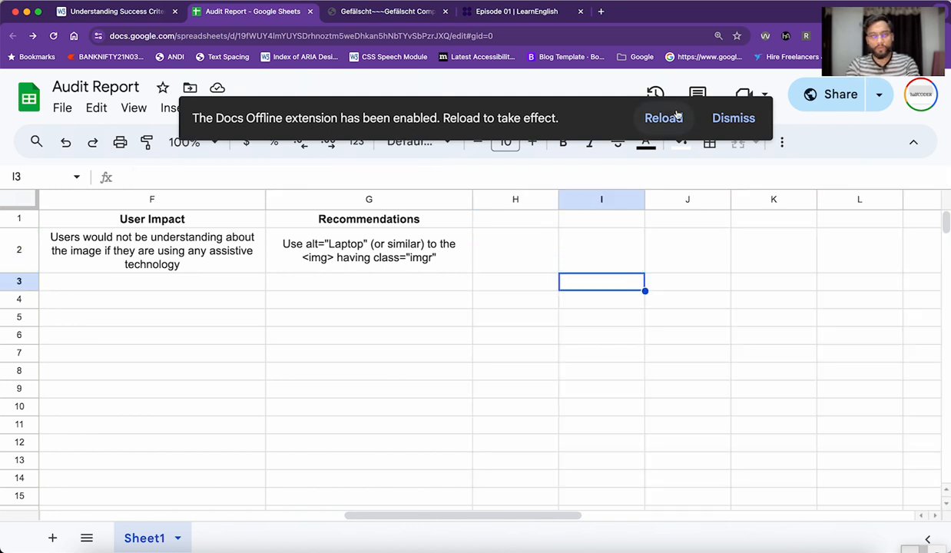
Reload the spreadsheet to activate the extension and paste the captured image at H2.
{"action": "left_click", "coordinate": [657, 124]}
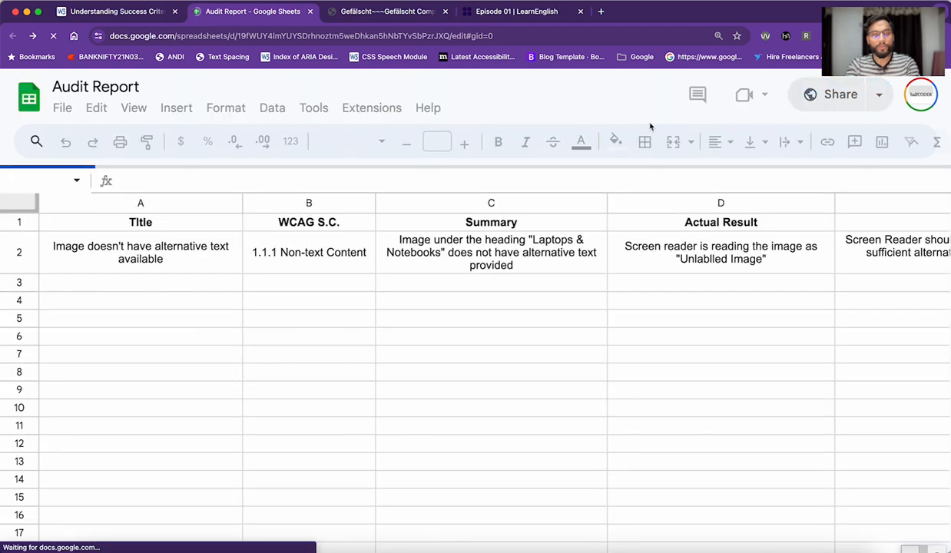
{"action": "scroll", "coordinate": [532, 282], "scroll_direction": "right", "scroll_amount": 10}
{"action": "right_click", "coordinate": [532, 281]}
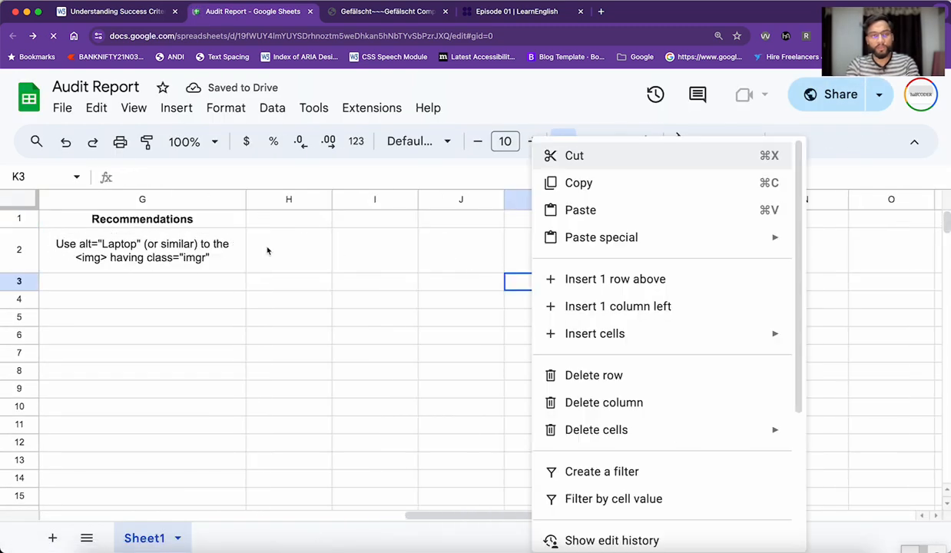
{"action": "left_click", "coordinate": [265, 250]}
{"action": "key", "text": "super+v"}
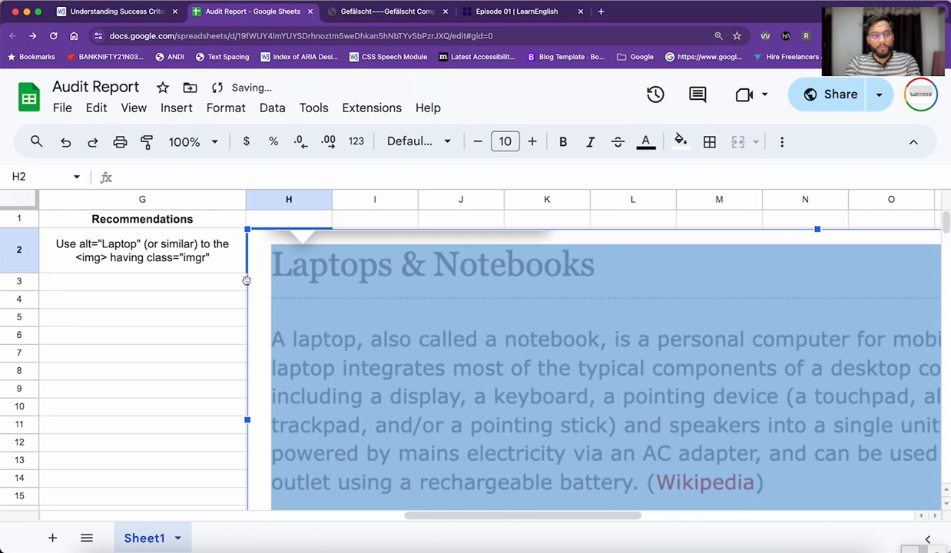
Shrink the pasted image and place it across H2 and I2 beside the recommendation.
{"action": "left_click", "coordinate": [238, 278]}
{"action": "left_click_drag", "start_coordinate": [251, 229], "coordinate": [746, 431]}
{"action": "left_click_drag", "start_coordinate": [856, 491], "coordinate": [352, 288]}
{"action": "left_click_drag", "start_coordinate": [517, 229], "coordinate": [392, 264]}
{"action": "left_click_drag", "start_coordinate": [310, 279], "coordinate": [321, 247]}
{"action": "left_click", "coordinate": [461, 256]}
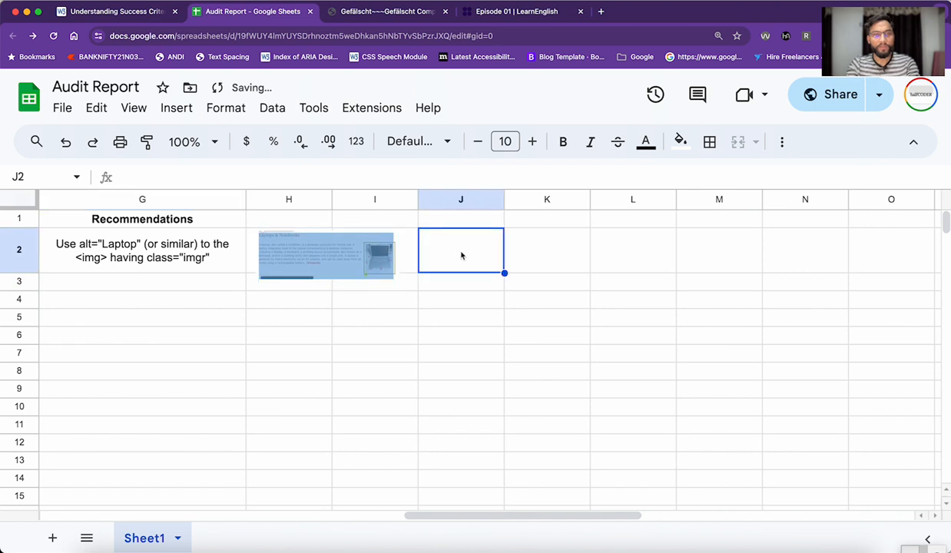
Move the image slightly upward to line it up with row 2.
{"action": "left_click", "coordinate": [215, 265]}
{"action": "scroll", "coordinate": [216, 265], "scroll_direction": "left", "scroll_amount": 3}
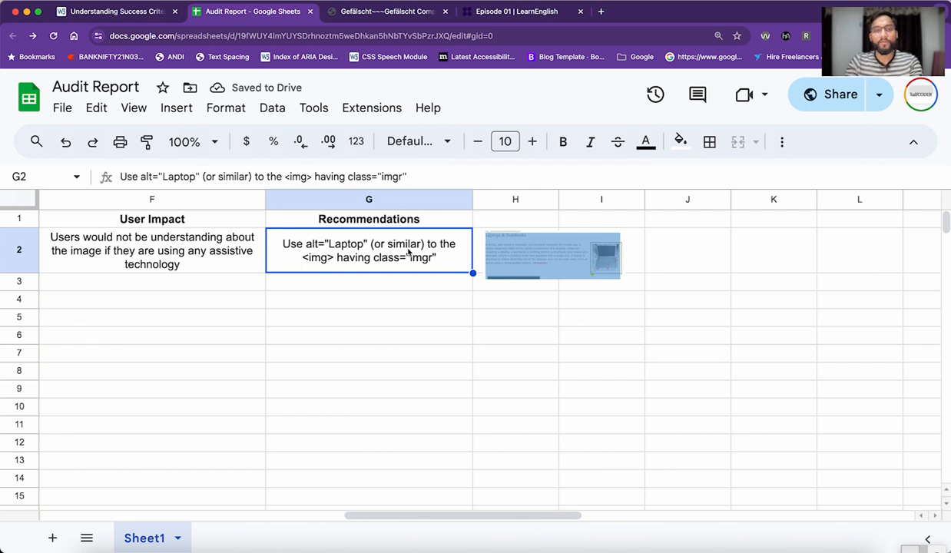
{"action": "left_click", "coordinate": [526, 252]}
{"action": "left_click_drag", "start_coordinate": [534, 248], "coordinate": [537, 243]}
{"action": "left_click", "coordinate": [434, 250]}
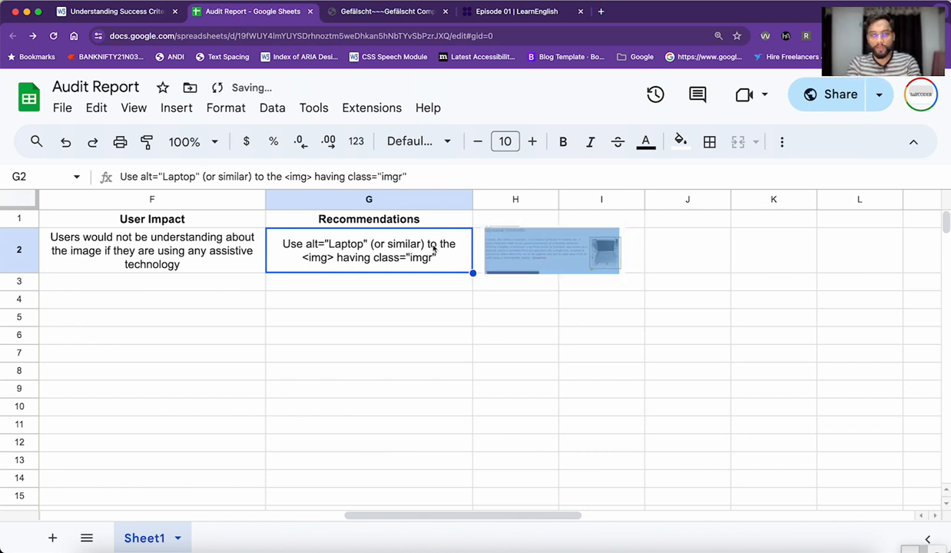
Resize the image to fit mostly within H2 and reposition it inside row 2.
{"action": "left_click", "coordinate": [579, 250]}
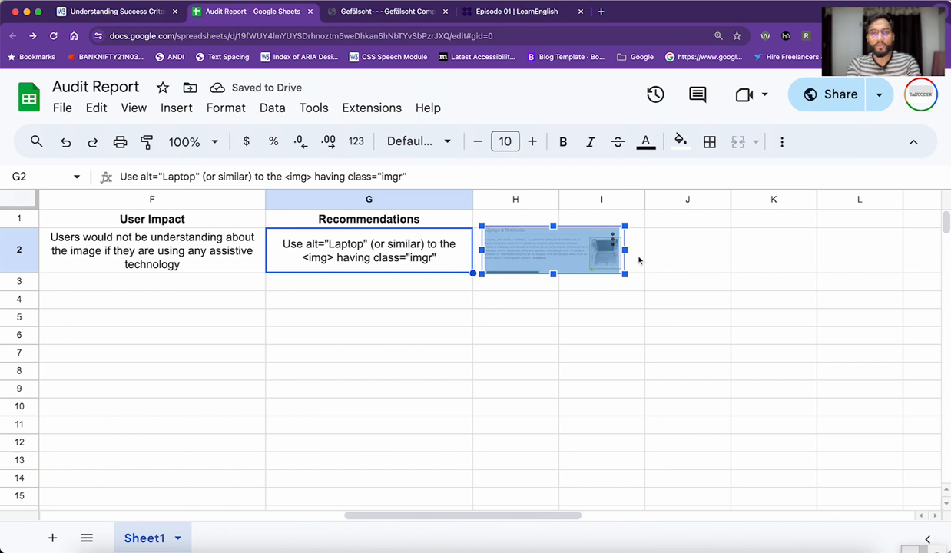
{"action": "left_click", "coordinate": [631, 254]}
{"action": "left_click", "coordinate": [399, 242]}
{"action": "left_click", "coordinate": [500, 238]}
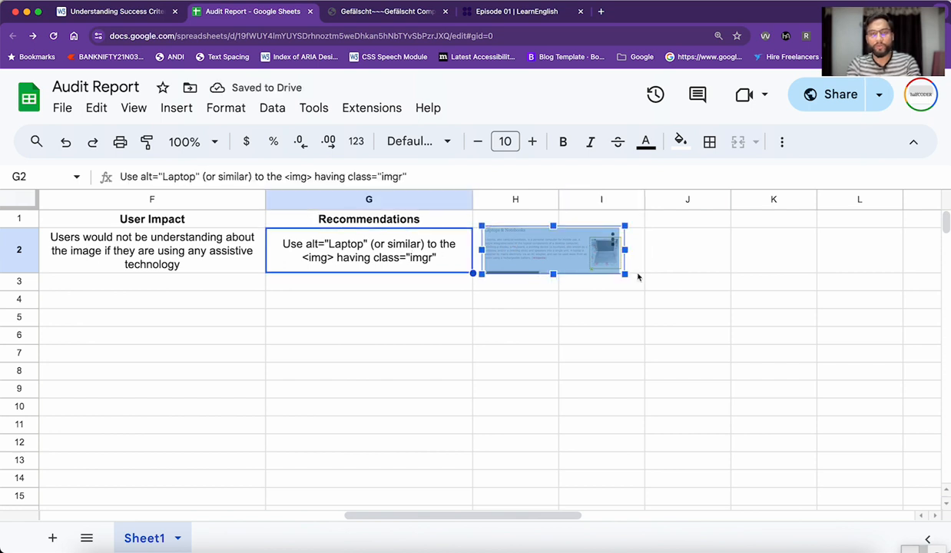
{"action": "left_click_drag", "start_coordinate": [626, 274], "coordinate": [869, 358]}
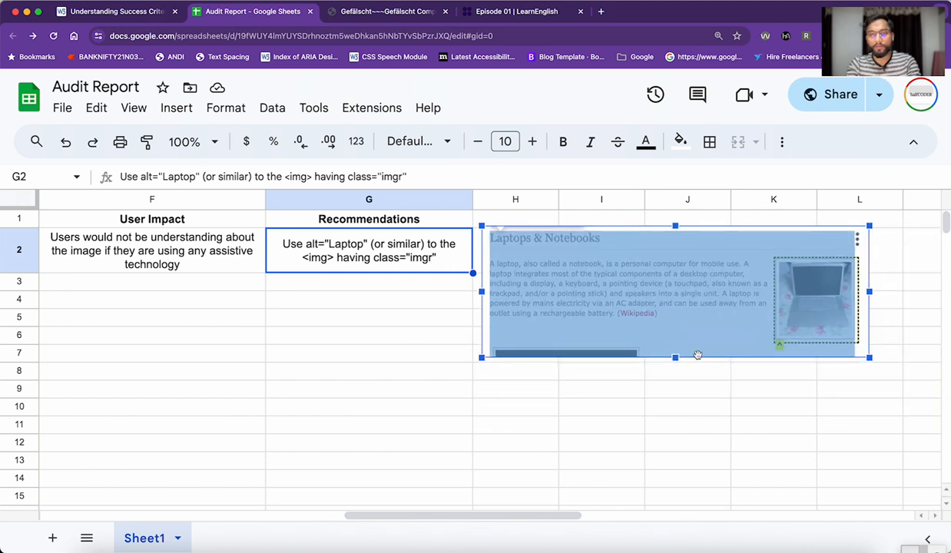
{"action": "left_click_drag", "start_coordinate": [856, 354], "coordinate": [583, 260]}
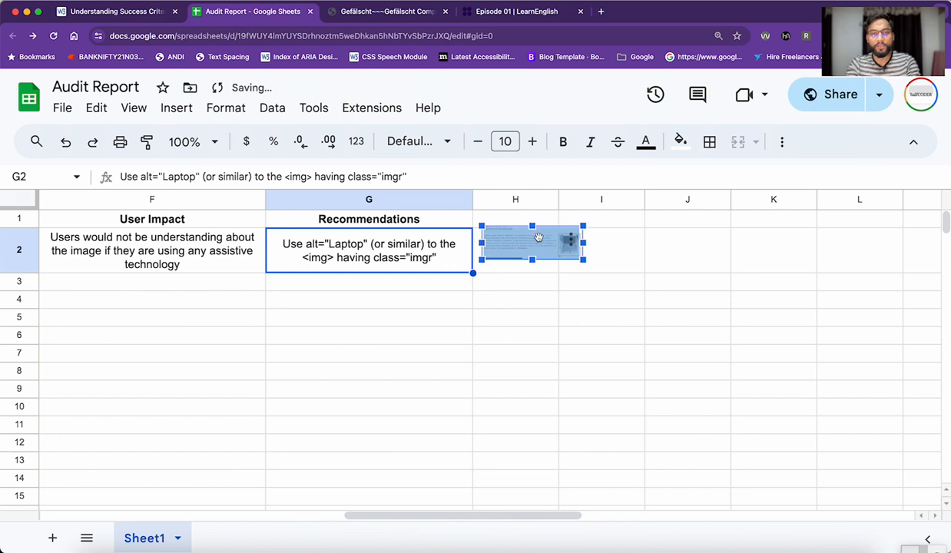
{"action": "left_click_drag", "start_coordinate": [538, 237], "coordinate": [537, 244]}
Enter ScreenShoot as the column heading in H1.
{"action": "left_click", "coordinate": [516, 219]}
{"action": "type", "text": "ScreenShot"}
{"action": "key", "text": "BackSpace"}
{"action": "type", "text": "ot"}
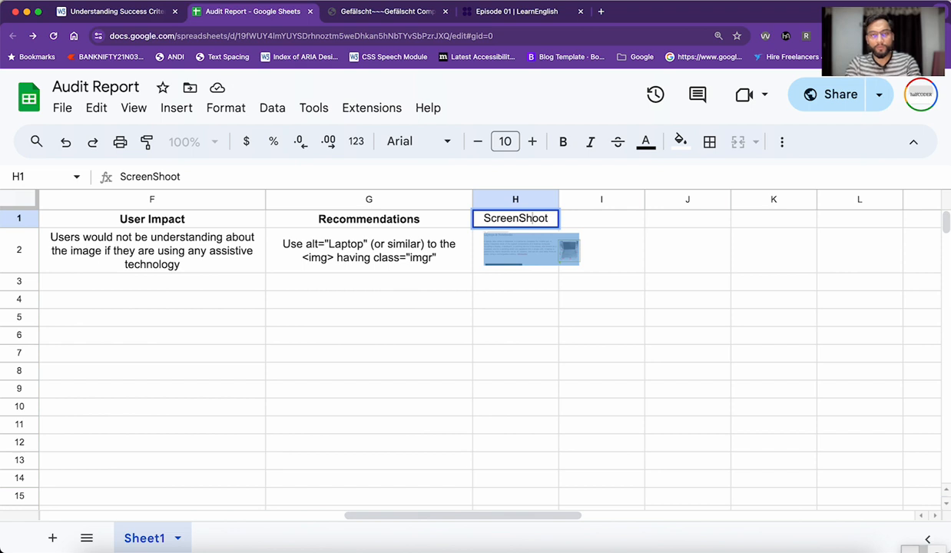
{"action": "key", "text": "Return"}
{"action": "key", "text": "Up"}
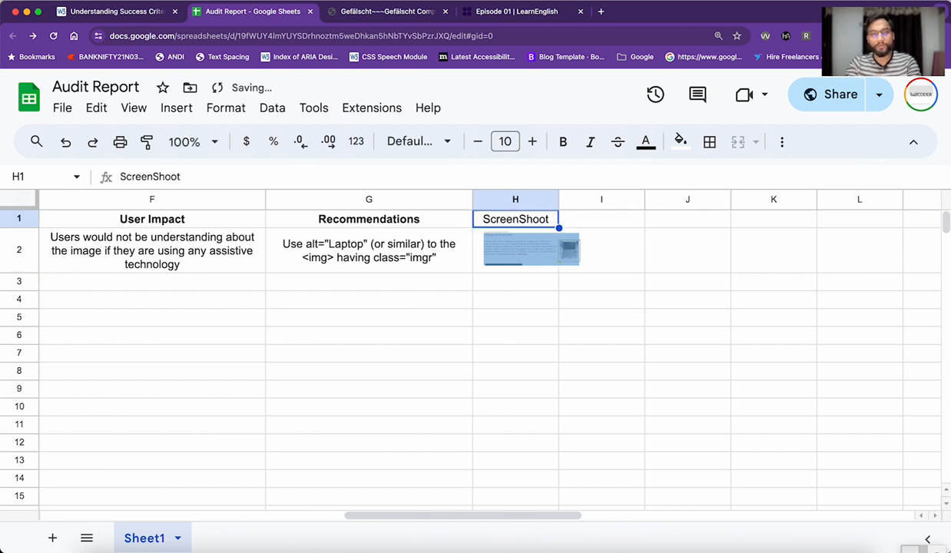
{"action": "key", "text": "Return"}
Look up the Screenshot app in the system search to check how the word is spelled.
{"action": "left_click", "coordinate": [424, 259]}
{"action": "key", "text": "super+space"}
{"action": "type", "text": "sc"}
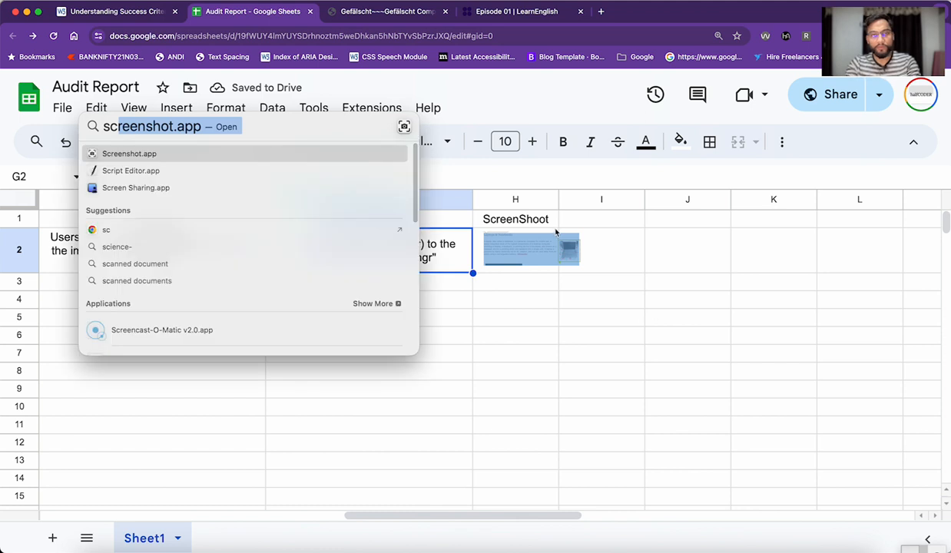
Correct the heading in H1 to Screenshot.
{"action": "left_click", "coordinate": [529, 216]}
{"action": "left_click", "coordinate": [544, 219]}
{"action": "key", "text": "Left"}
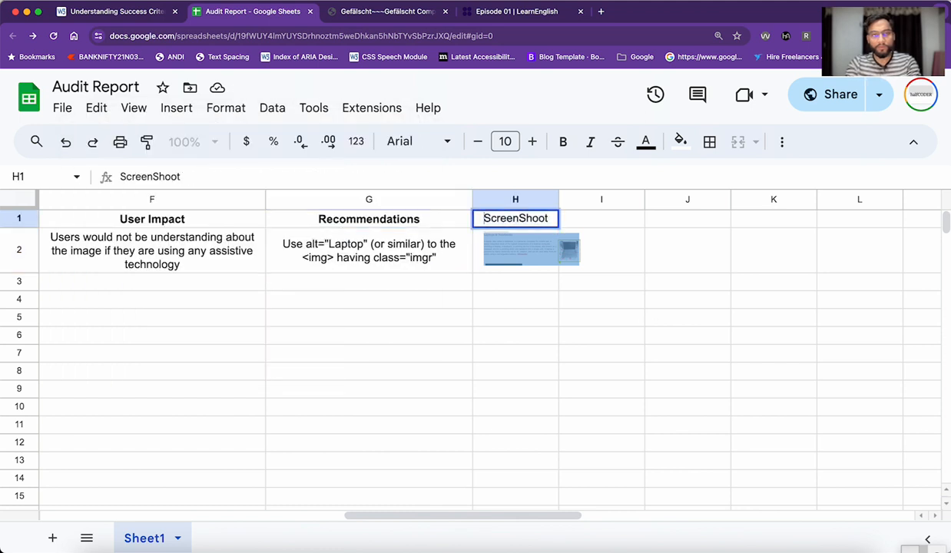
{"action": "key", "text": "BackSpace"}
{"action": "key", "text": "Return"}
{"action": "key", "text": "Up"}
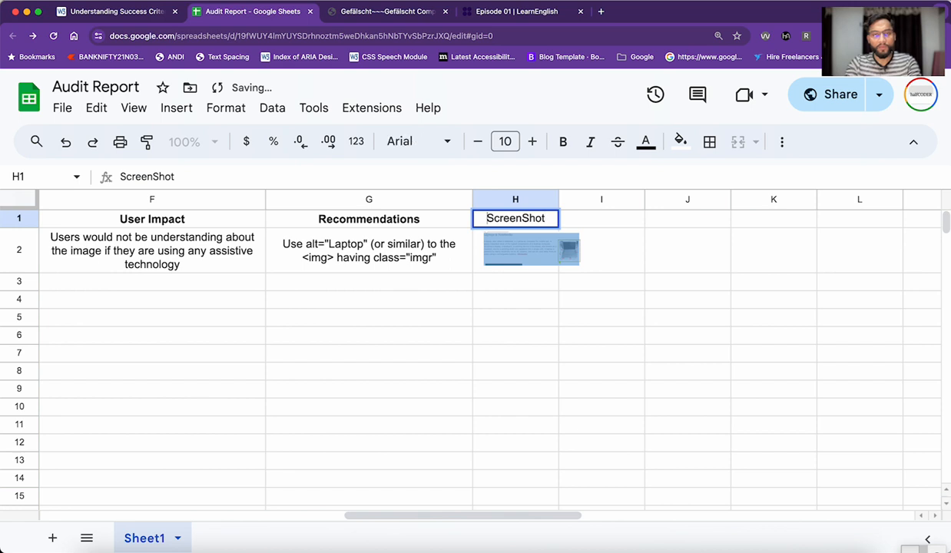
{"action": "key", "text": "Delete"}
{"action": "type", "text": "s"}
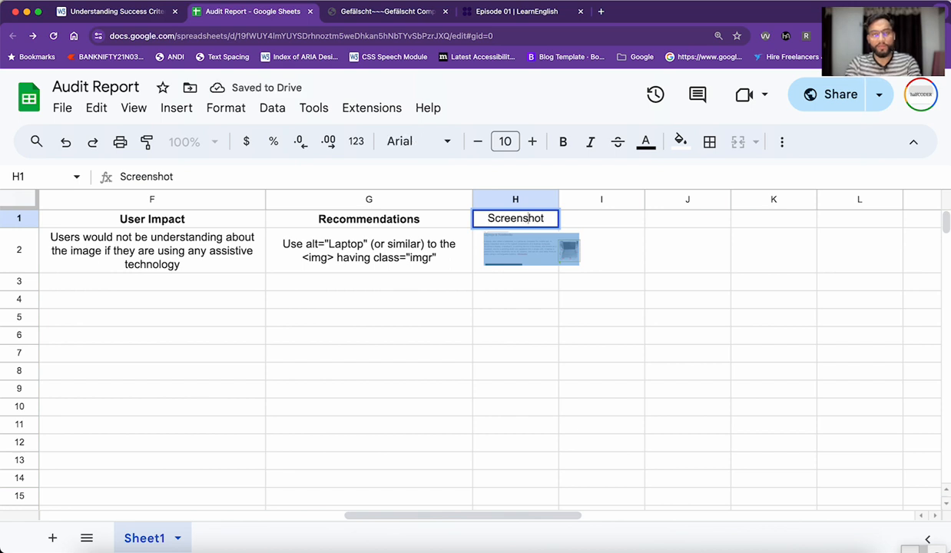
{"action": "key", "text": "Return"}
{"action": "key", "text": "Up"}
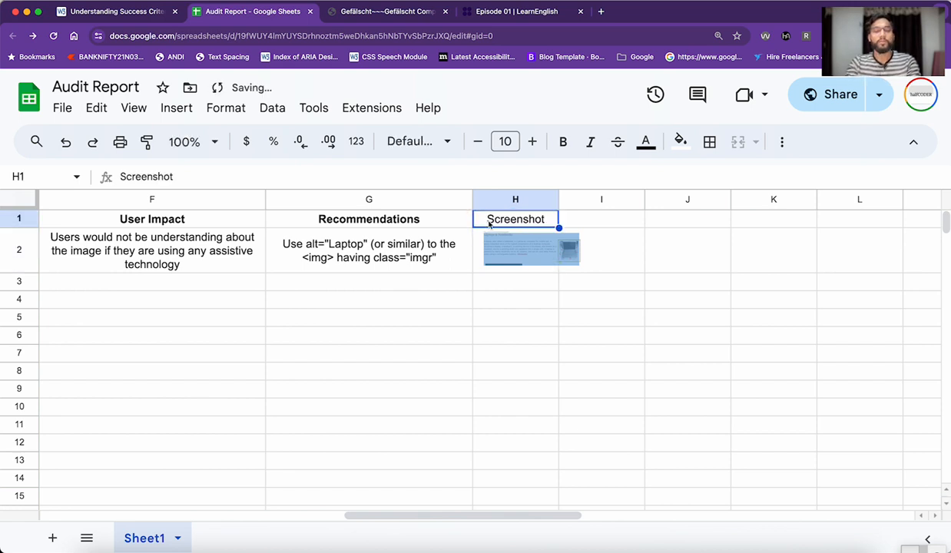
Copy the bold header formatting from Recommendations in G1 to the Screenshot heading in H1.
{"action": "left_click", "coordinate": [455, 218]}
{"action": "left_click", "coordinate": [148, 144]}
{"action": "left_click", "coordinate": [516, 219]}
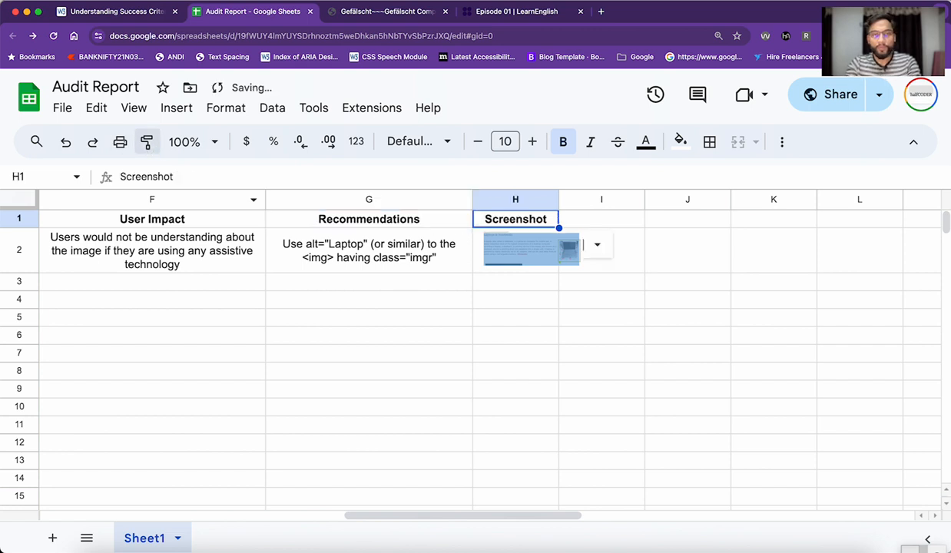
Check the header row from Title through Screenshot and return to A1.
{"action": "key", "text": "super+Left"}
{"action": "key", "text": "super+shift+Right"}
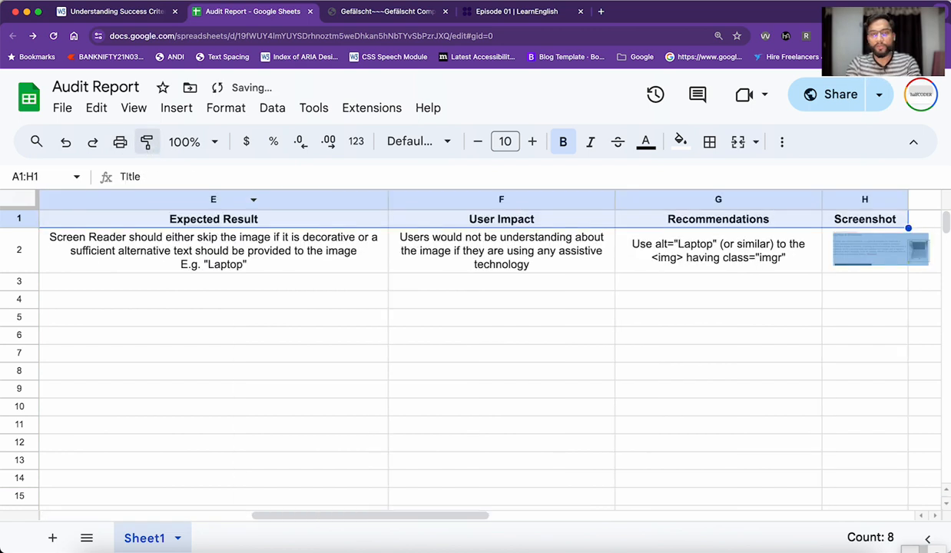
{"action": "left_click", "coordinate": [792, 220]}
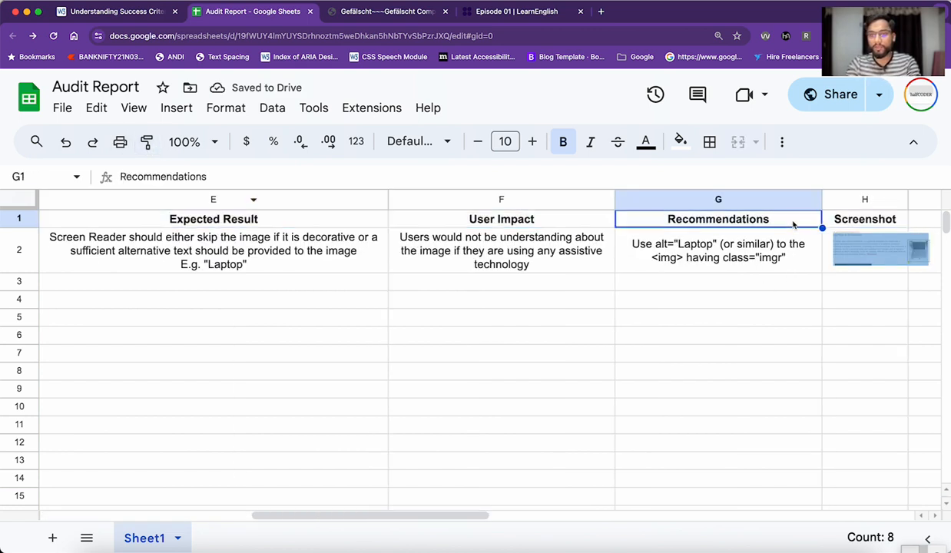
{"action": "key", "text": "super+Left"}
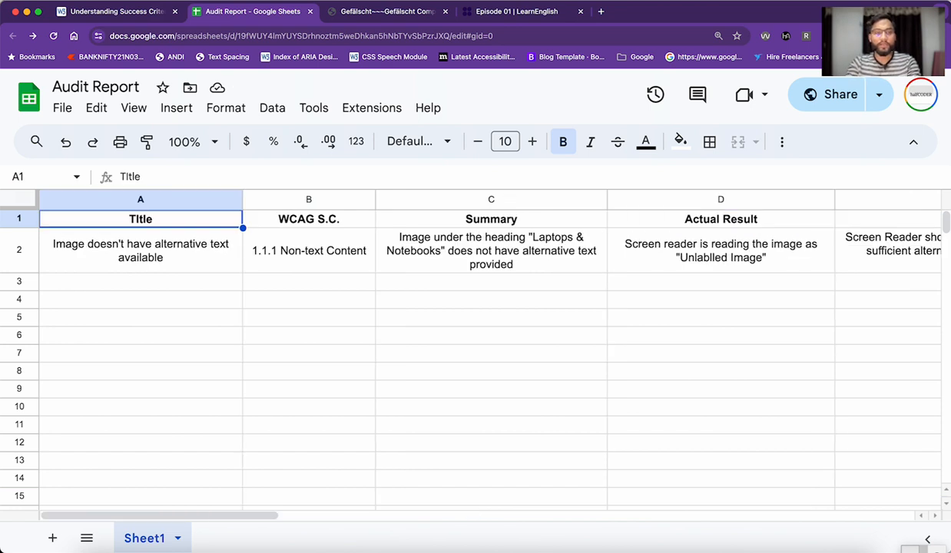
Review the finding's title and WCAG success criterion in row 2 of the Audit Report alongside the Gefälscht laptops page.
{"action": "key", "text": "Down"}
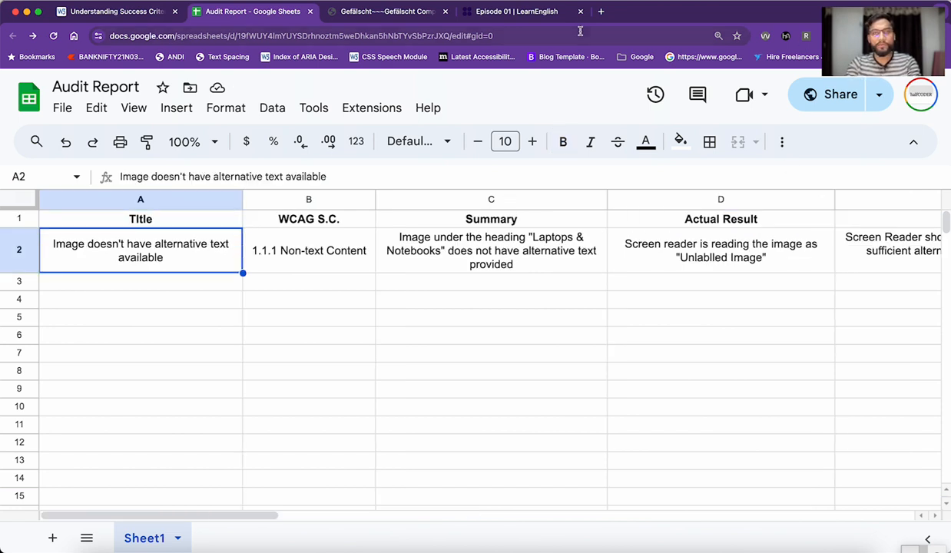
{"action": "left_click", "coordinate": [376, 12]}
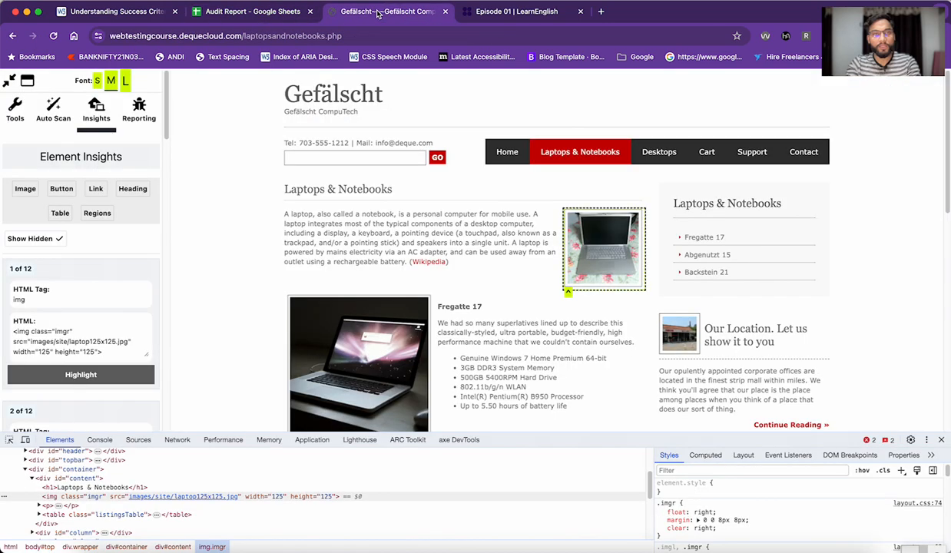
{"action": "left_click", "coordinate": [270, 12]}
{"action": "left_click", "coordinate": [262, 263]}
{"action": "left_click", "coordinate": [218, 254]}
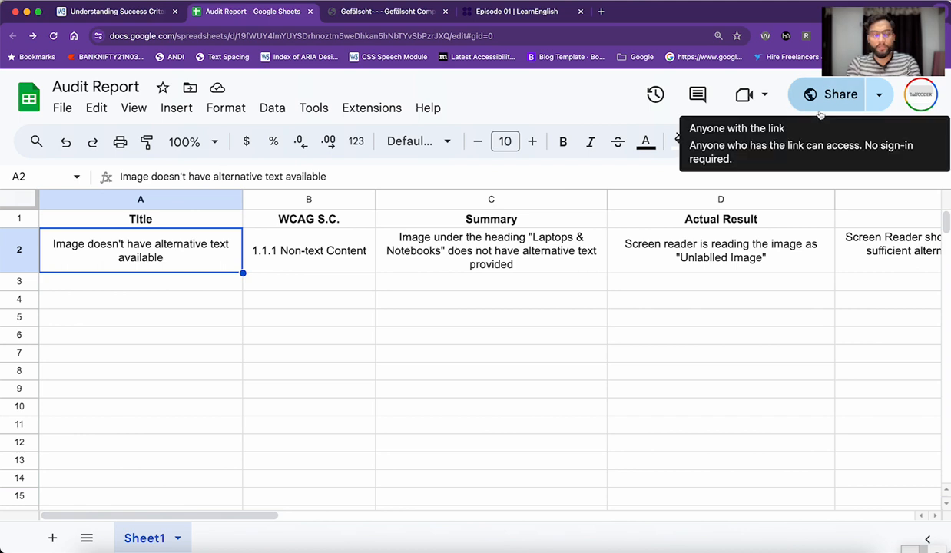
{"action": "left_click", "coordinate": [322, 245]}
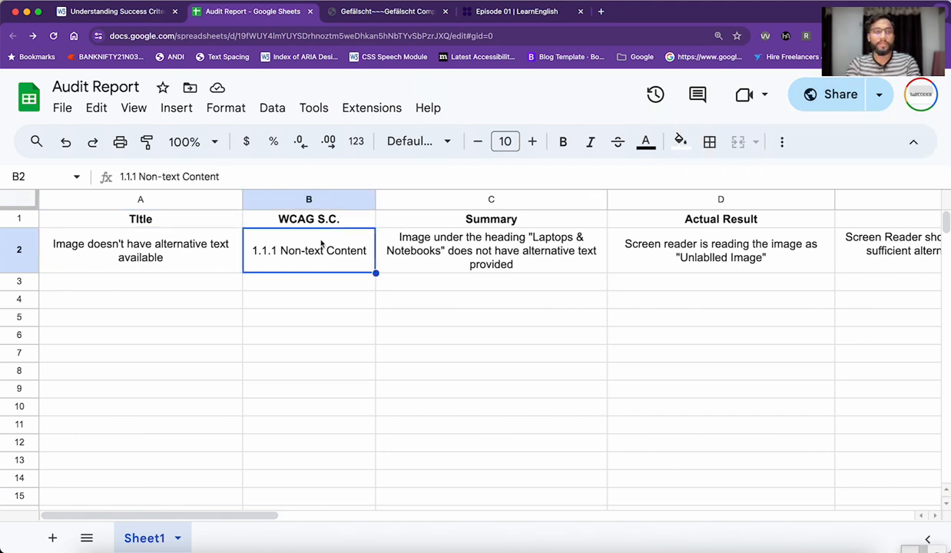
{"action": "left_click", "coordinate": [177, 256]}
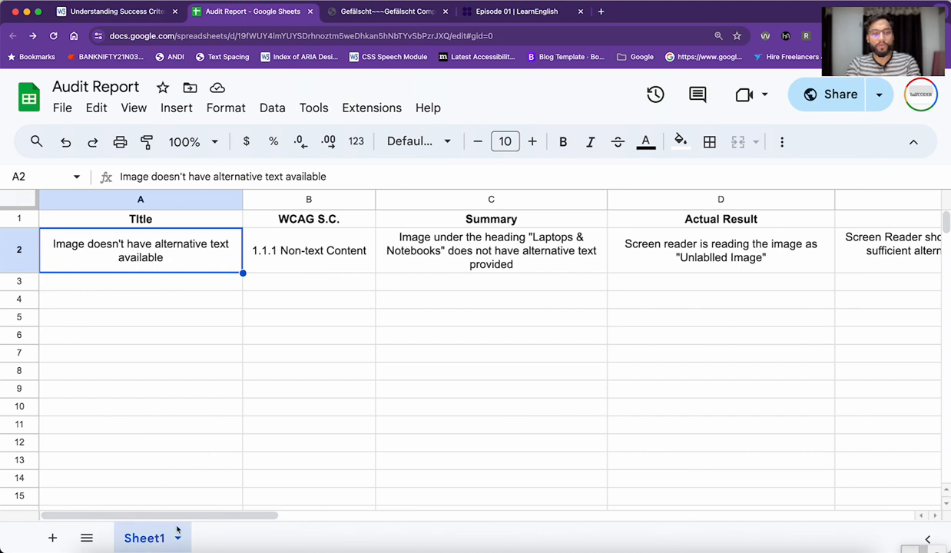
{"action": "left_click", "coordinate": [166, 286]}
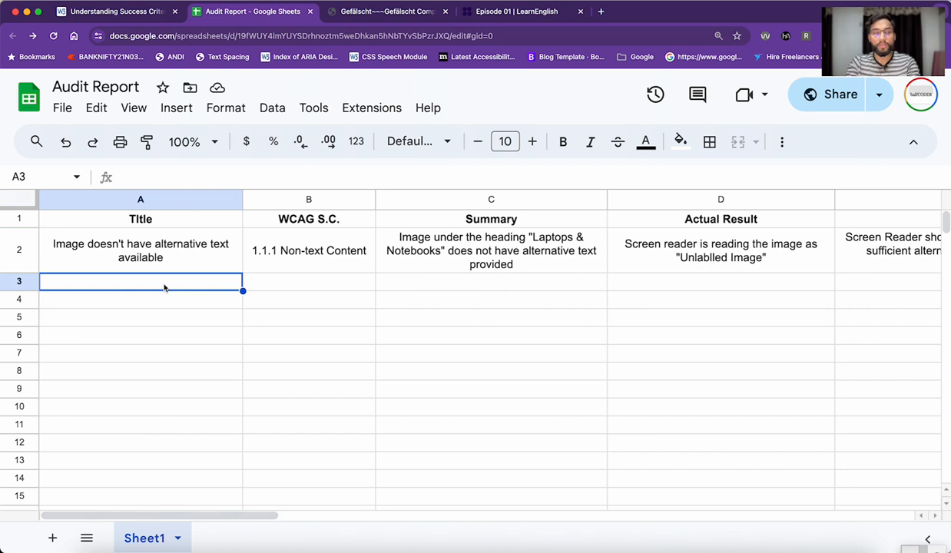
{"action": "left_click", "coordinate": [164, 300]}
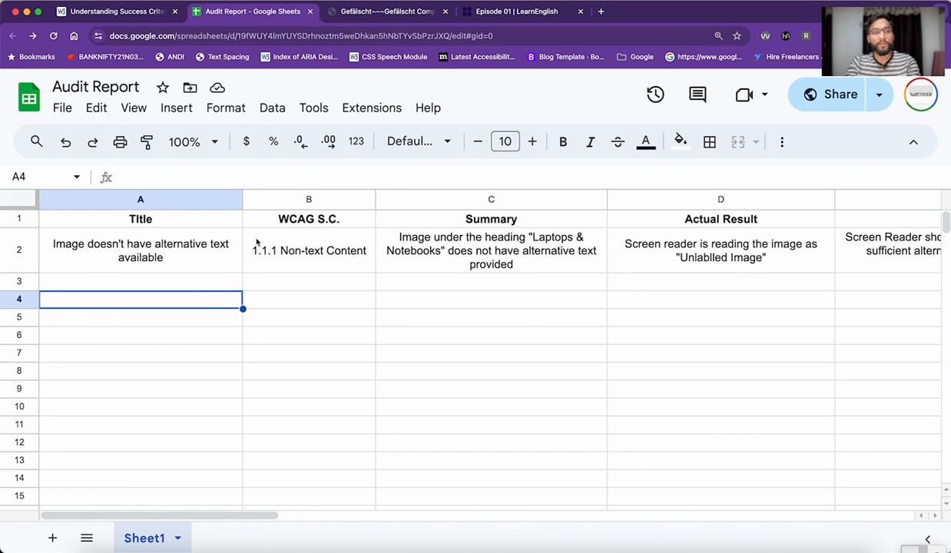
Open the list of all WCAG 2.1 Understanding Docs and locate guideline 1.2 Time-based Media.
{"action": "left_click", "coordinate": [142, 12]}
{"action": "left_click", "coordinate": [186, 142]}
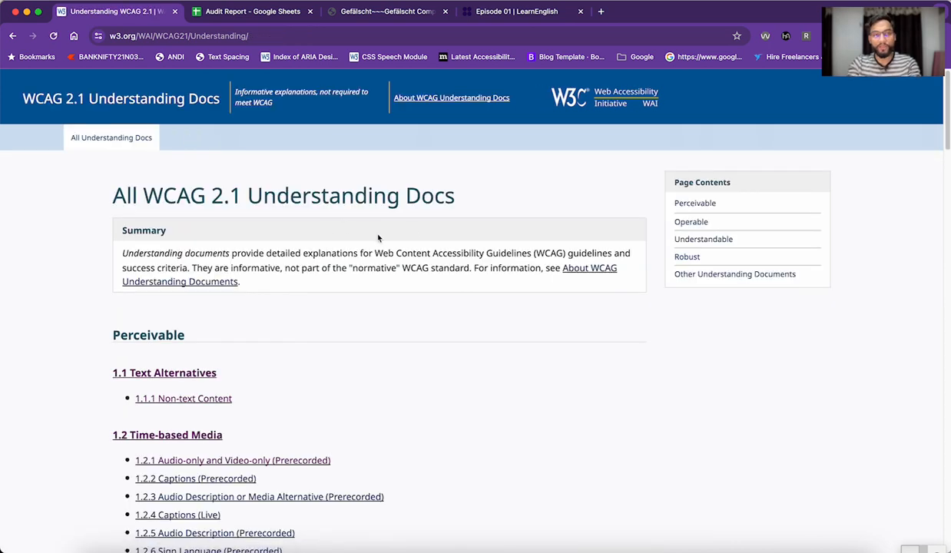
{"action": "scroll", "coordinate": [378, 238], "scroll_direction": "down", "scroll_amount": 5}
{"action": "left_click_drag", "start_coordinate": [102, 254], "coordinate": [257, 260]}
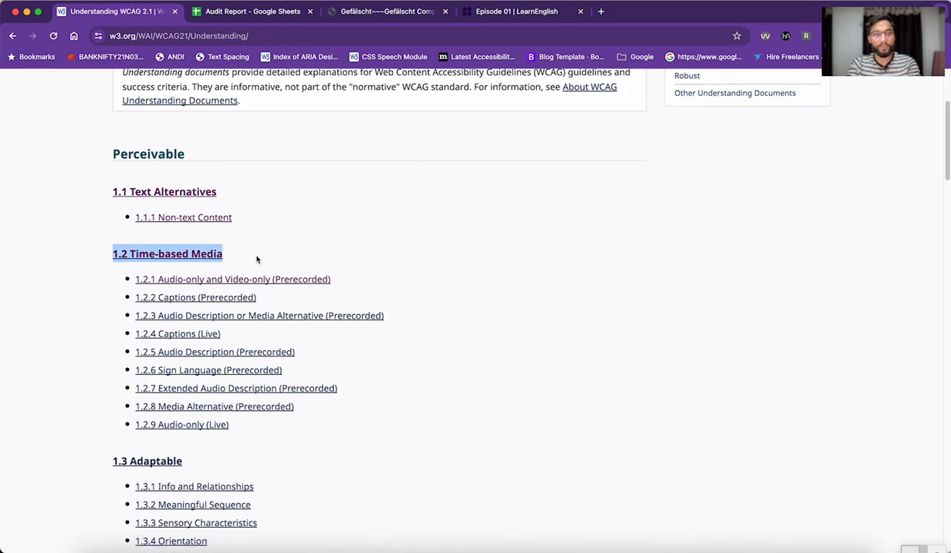
Examine the Perceivable section, comparing guideline 1.1 Text Alternatives with 1.2 Time-based Media and its success criteria.
{"action": "scroll", "coordinate": [252, 256], "scroll_direction": "up", "scroll_amount": 2}
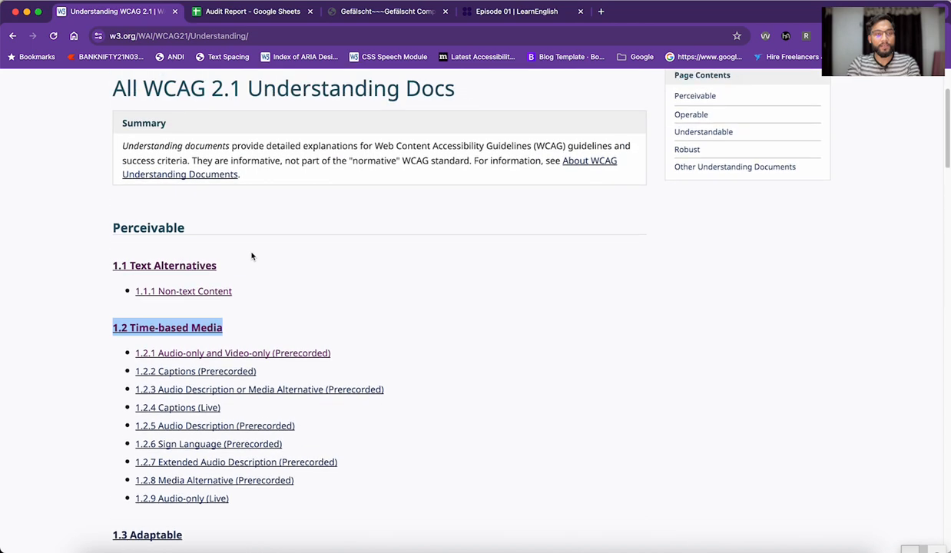
{"action": "double_click", "coordinate": [134, 219]}
{"action": "left_click", "coordinate": [73, 249]}
{"action": "left_click_drag", "start_coordinate": [96, 323], "coordinate": [277, 323]}
{"action": "left_click", "coordinate": [277, 324]}
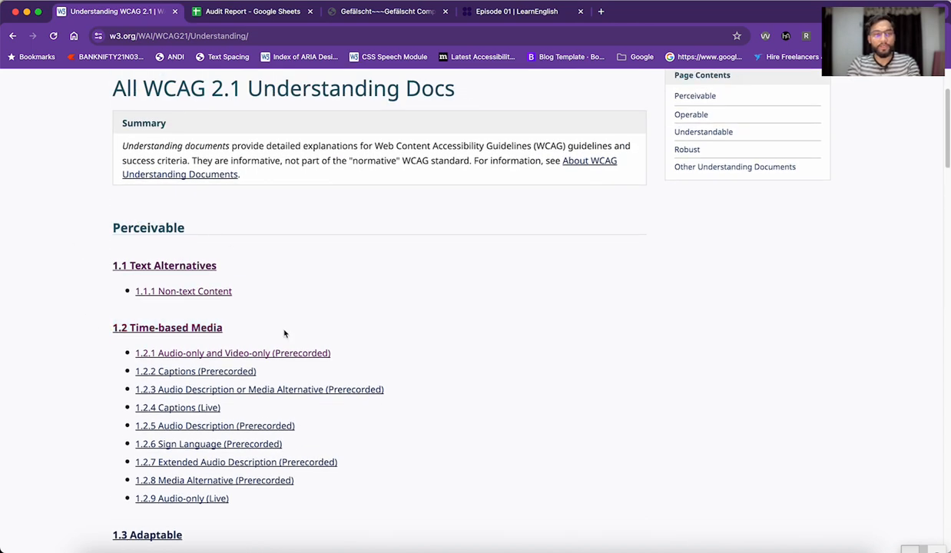
{"action": "scroll", "coordinate": [219, 325], "scroll_direction": "down", "scroll_amount": 1}
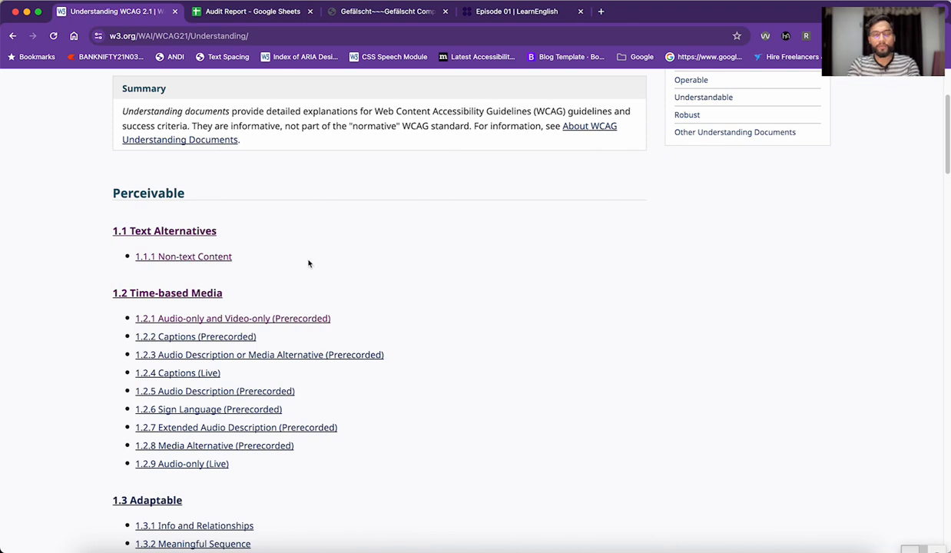
{"action": "left_click_drag", "start_coordinate": [100, 290], "coordinate": [251, 301]}
{"action": "left_click", "coordinate": [251, 300]}
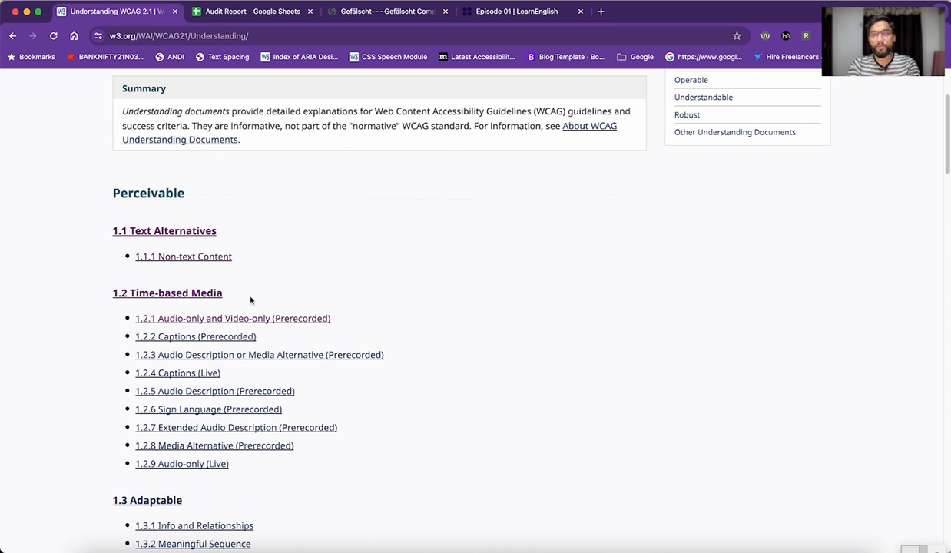